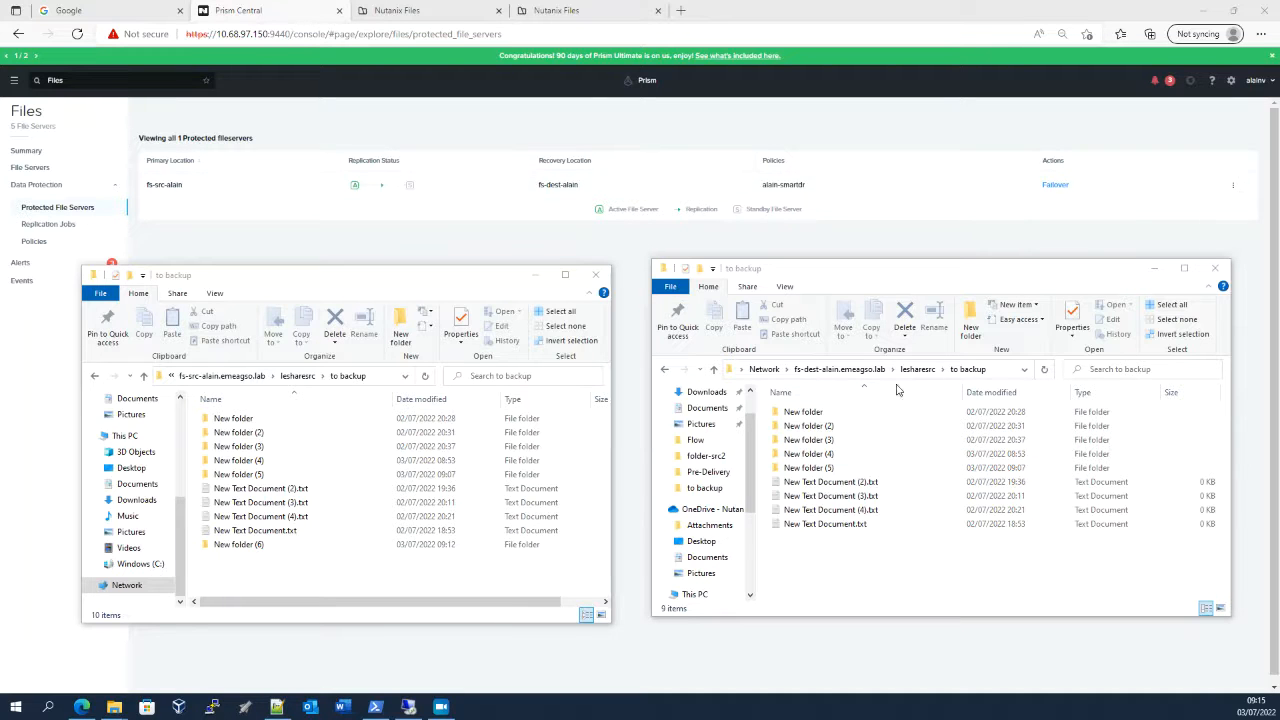
Try to trigger an unplanned failover of the protected file server, entering the Active Directory username and password and reusing them for DNS
click(1056, 189)
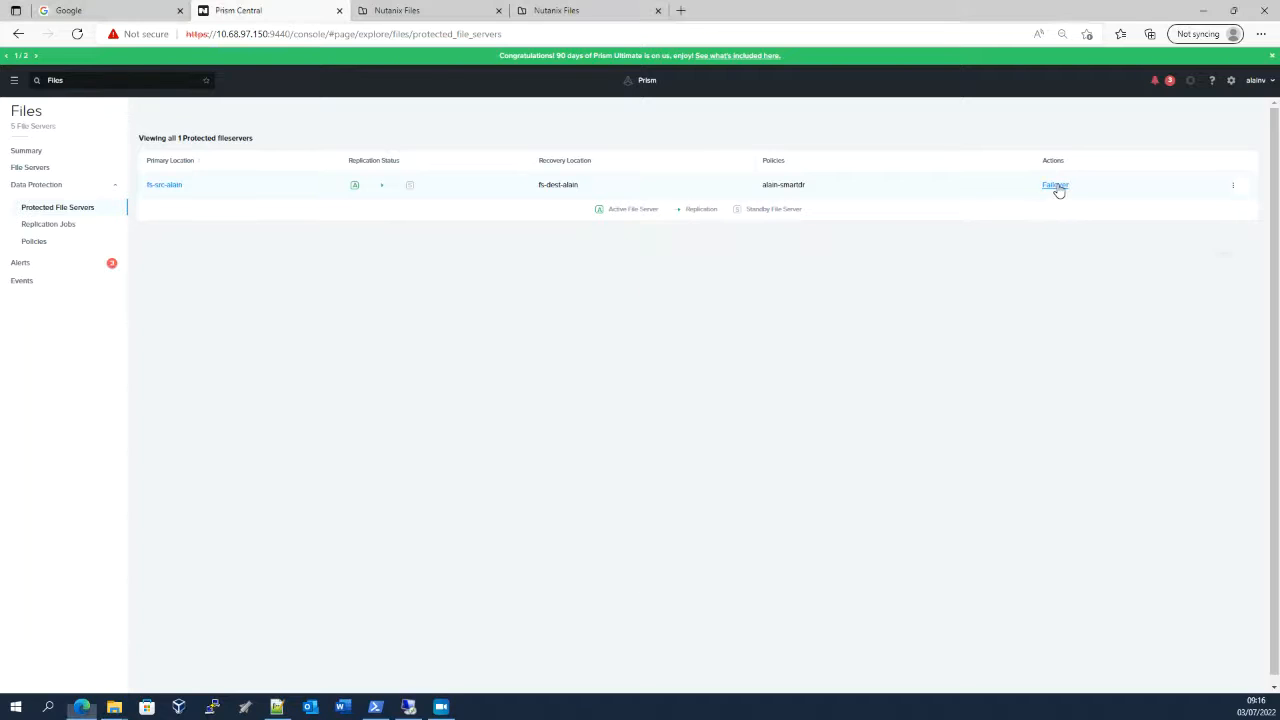
click(780, 265)
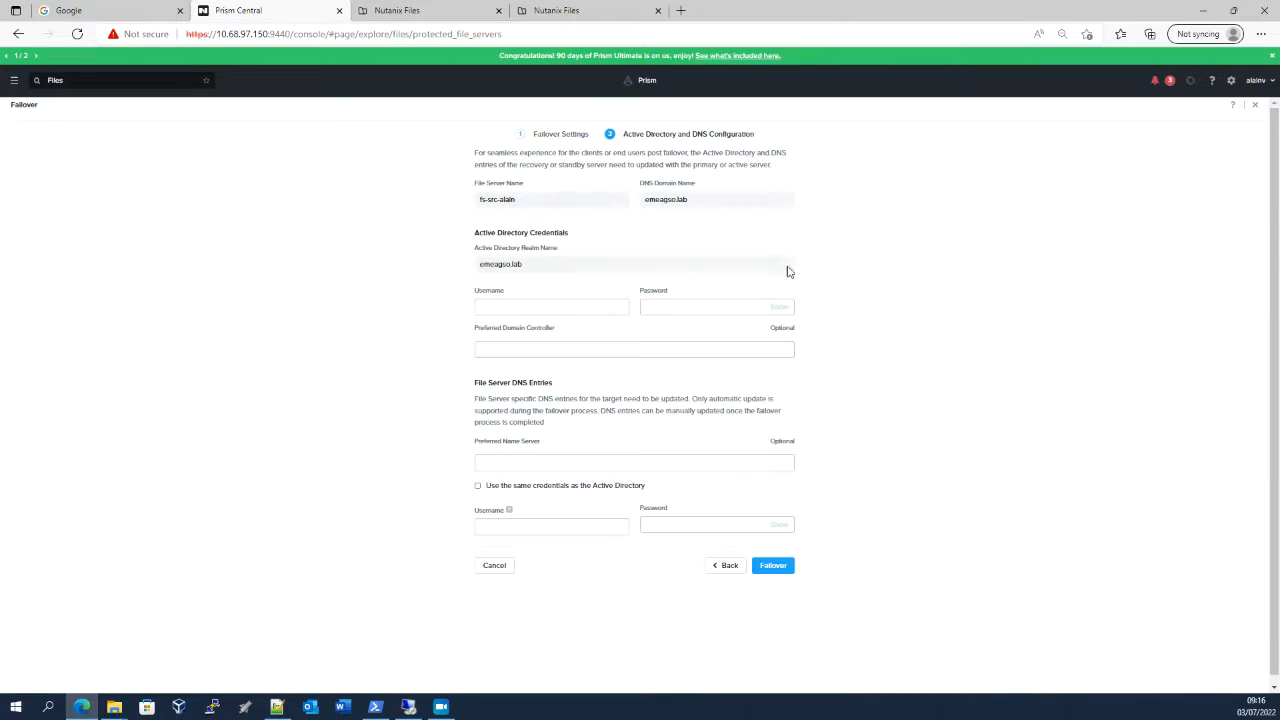
click(543, 307)
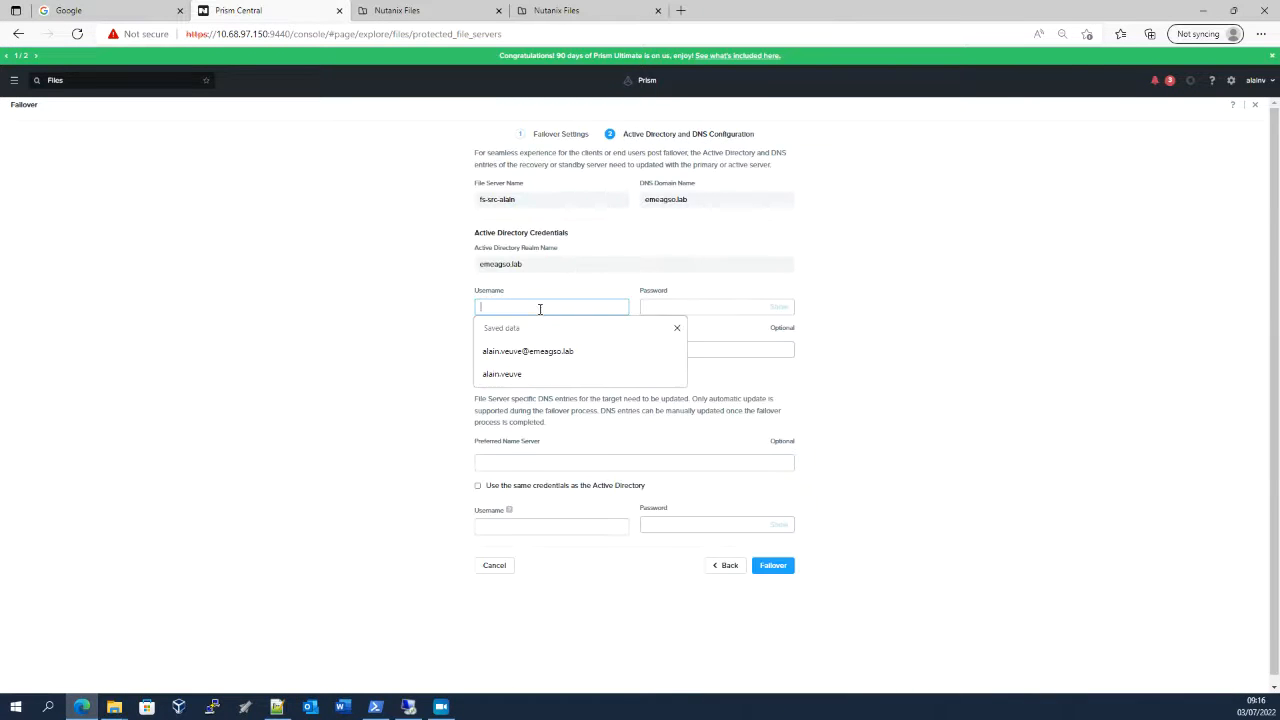
click(527, 358)
click(660, 310)
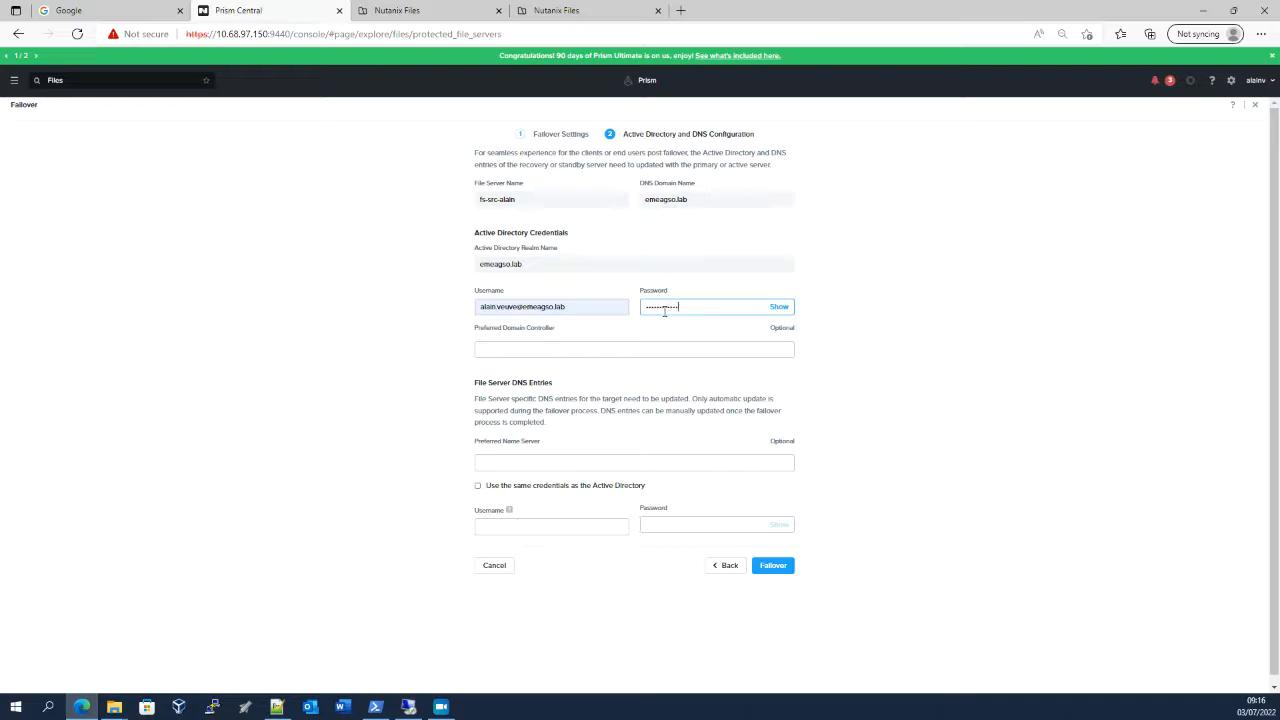
click(477, 485)
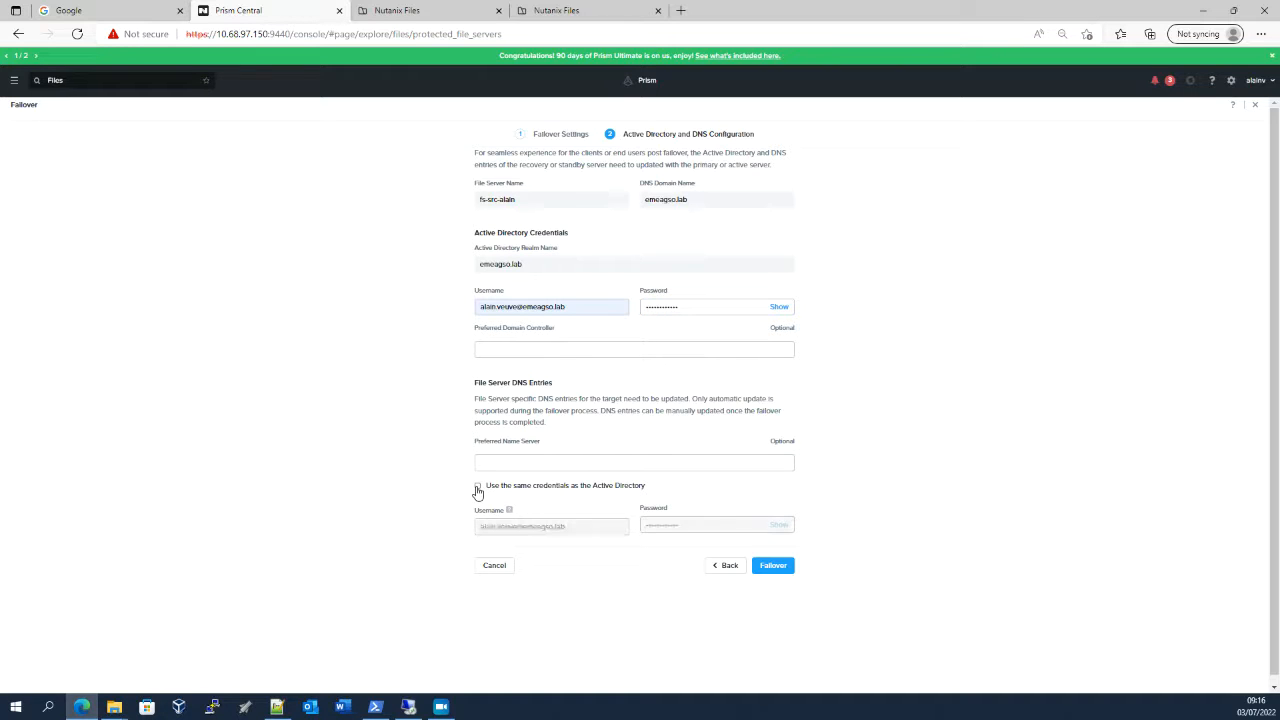
click(776, 566)
click(729, 603)
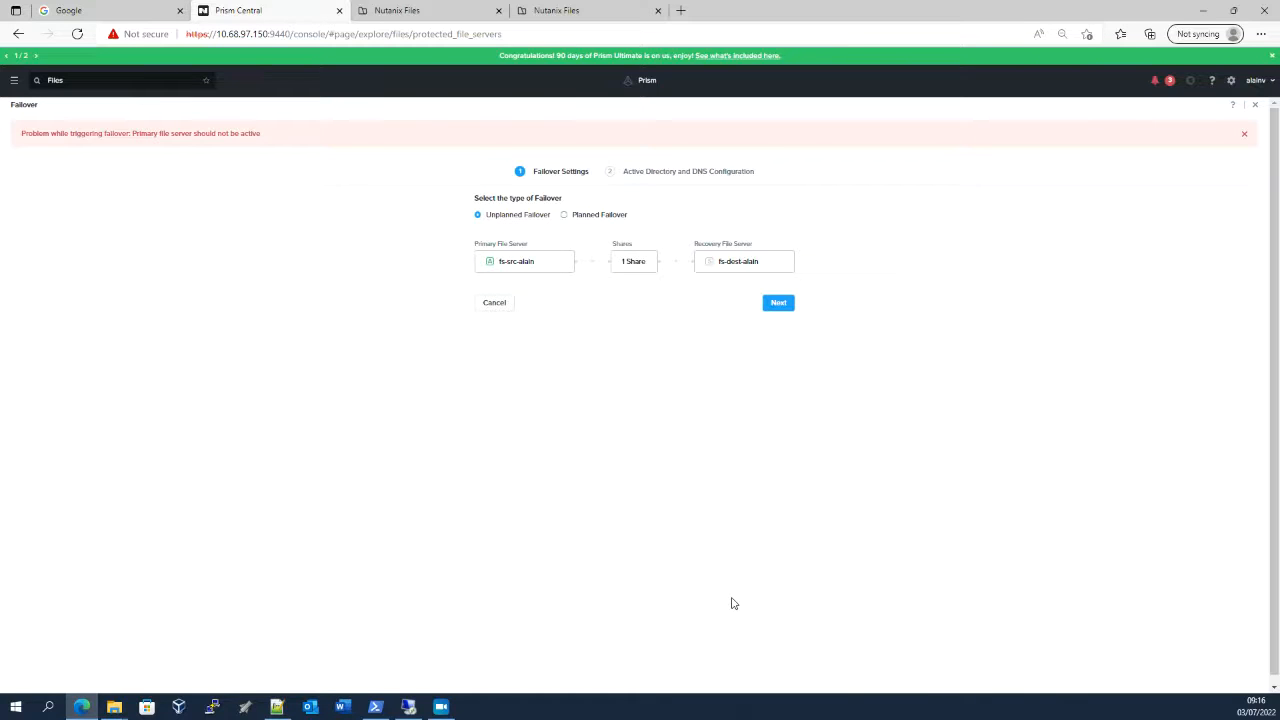
click(600, 215)
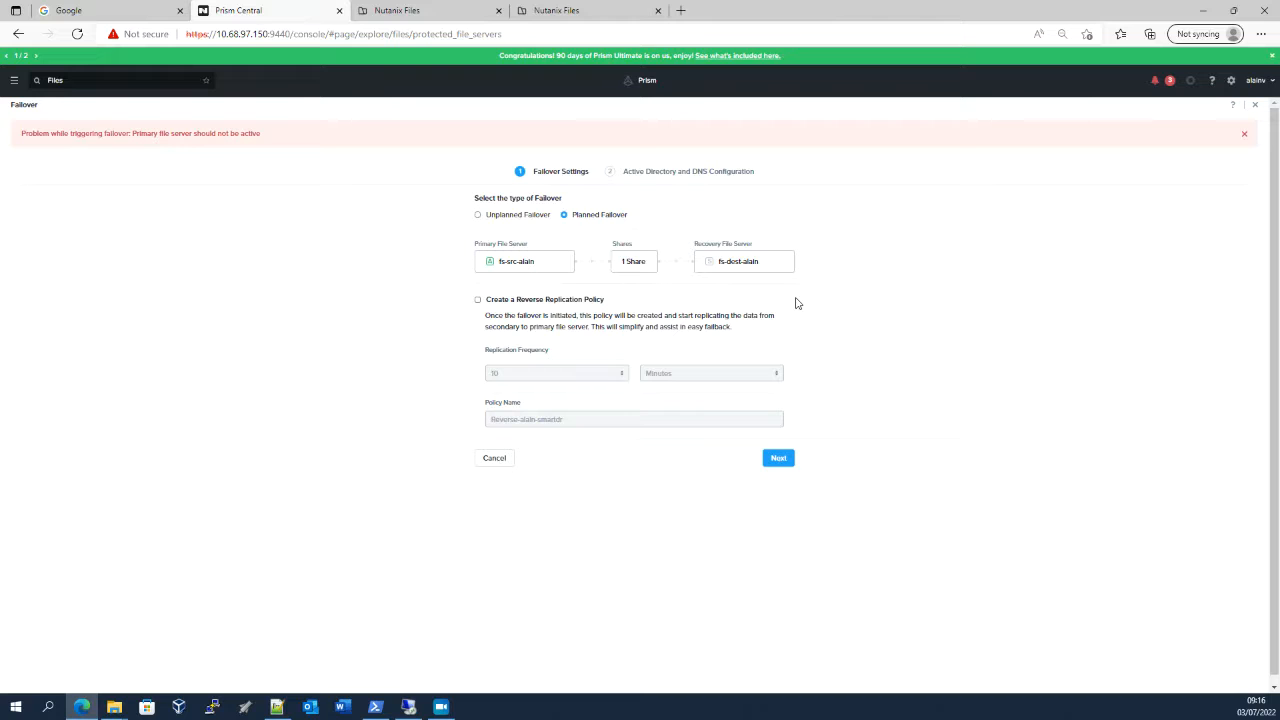
click(477, 301)
click(545, 375)
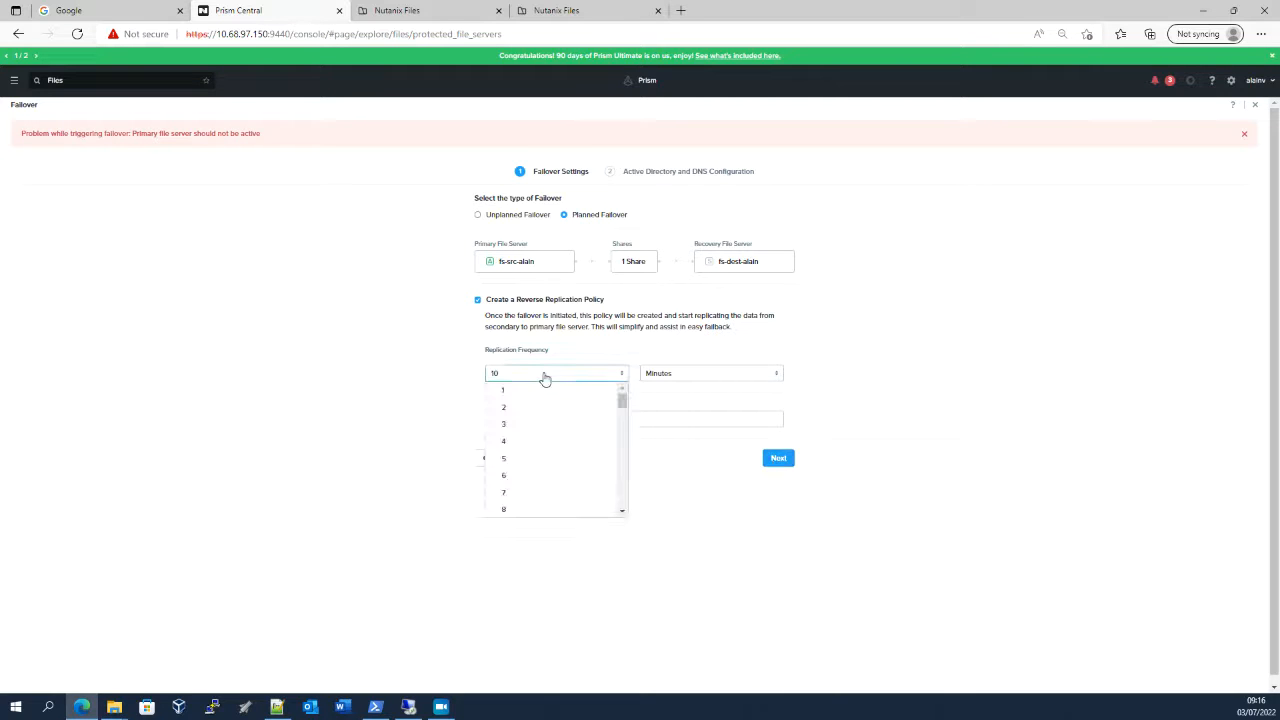
click(541, 391)
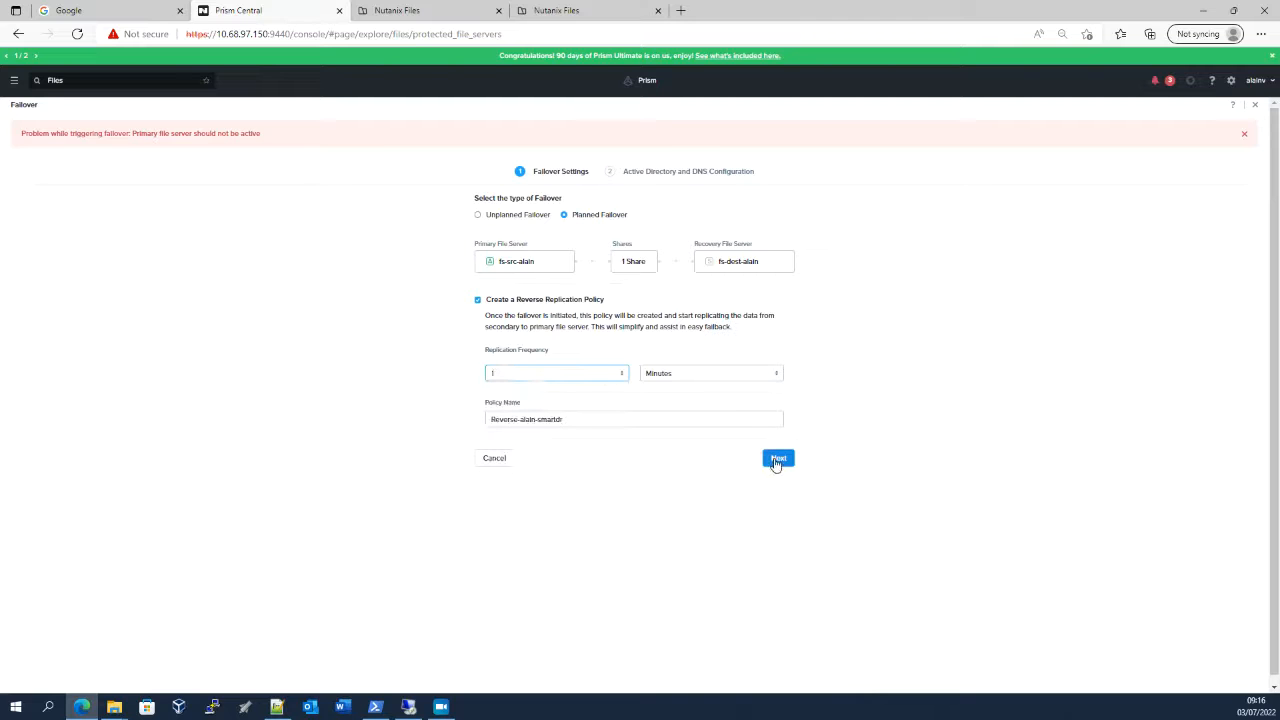
click(775, 463)
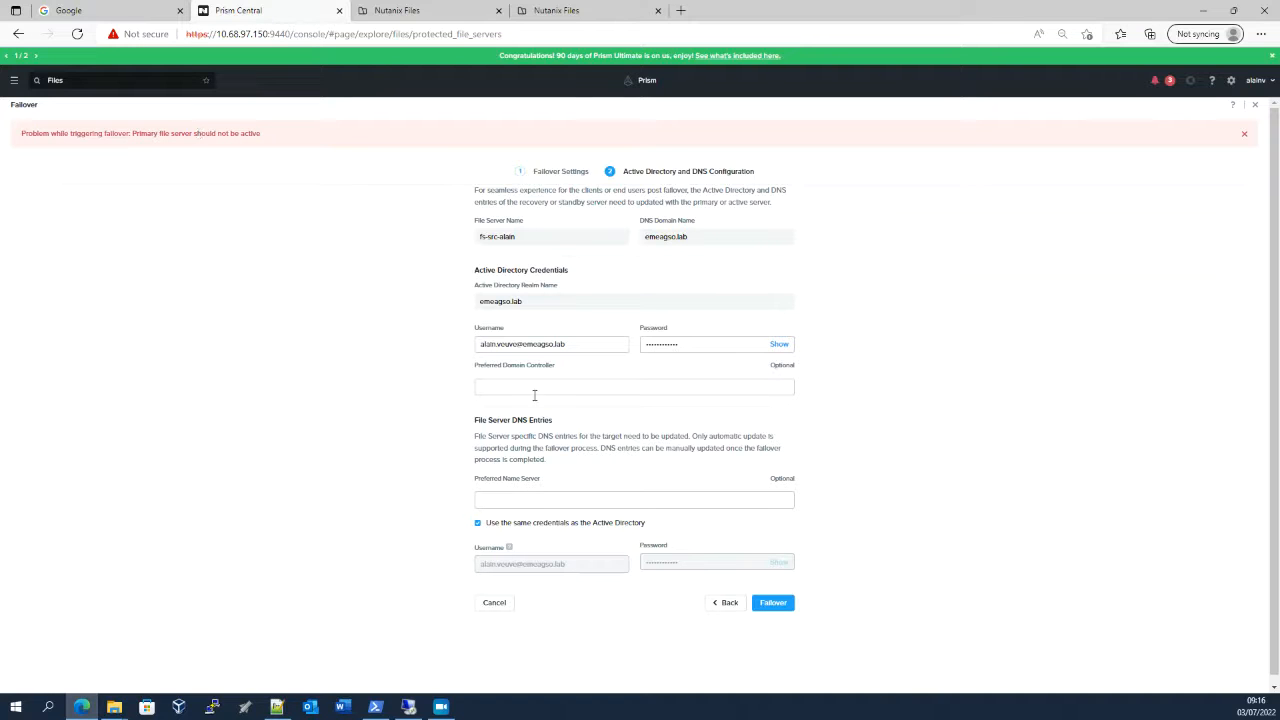
click(1244, 134)
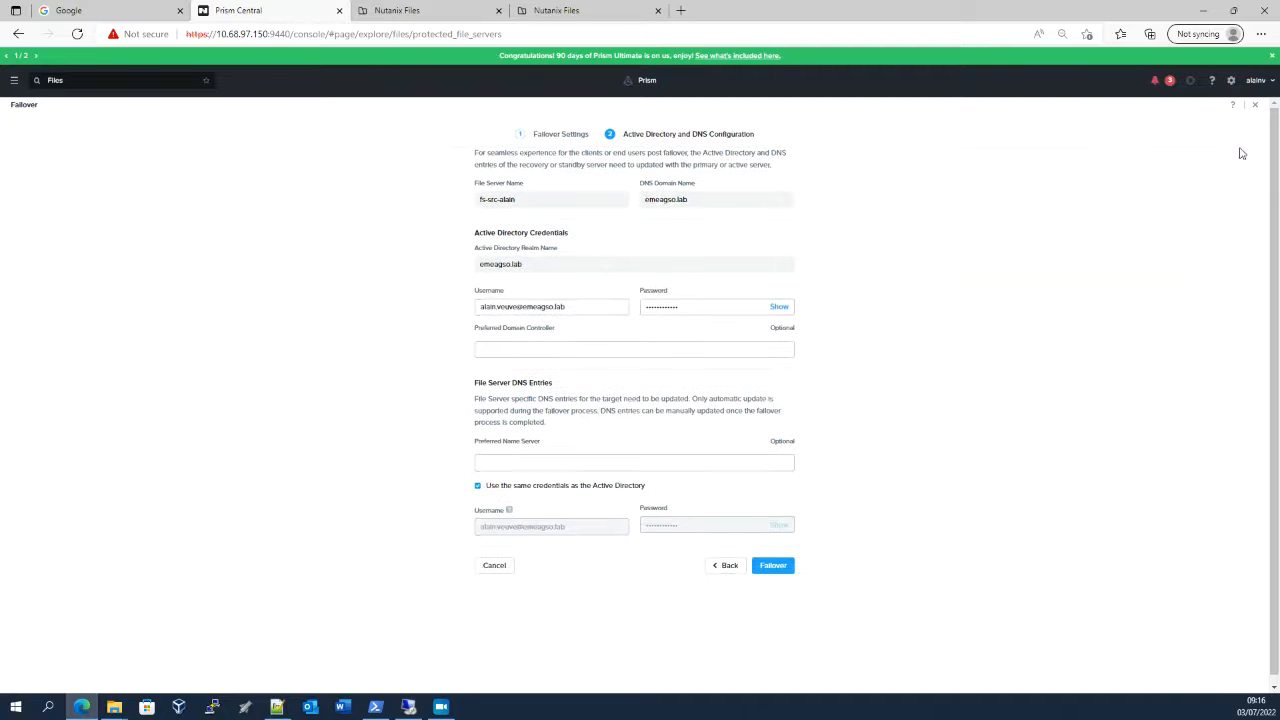
click(1174, 84)
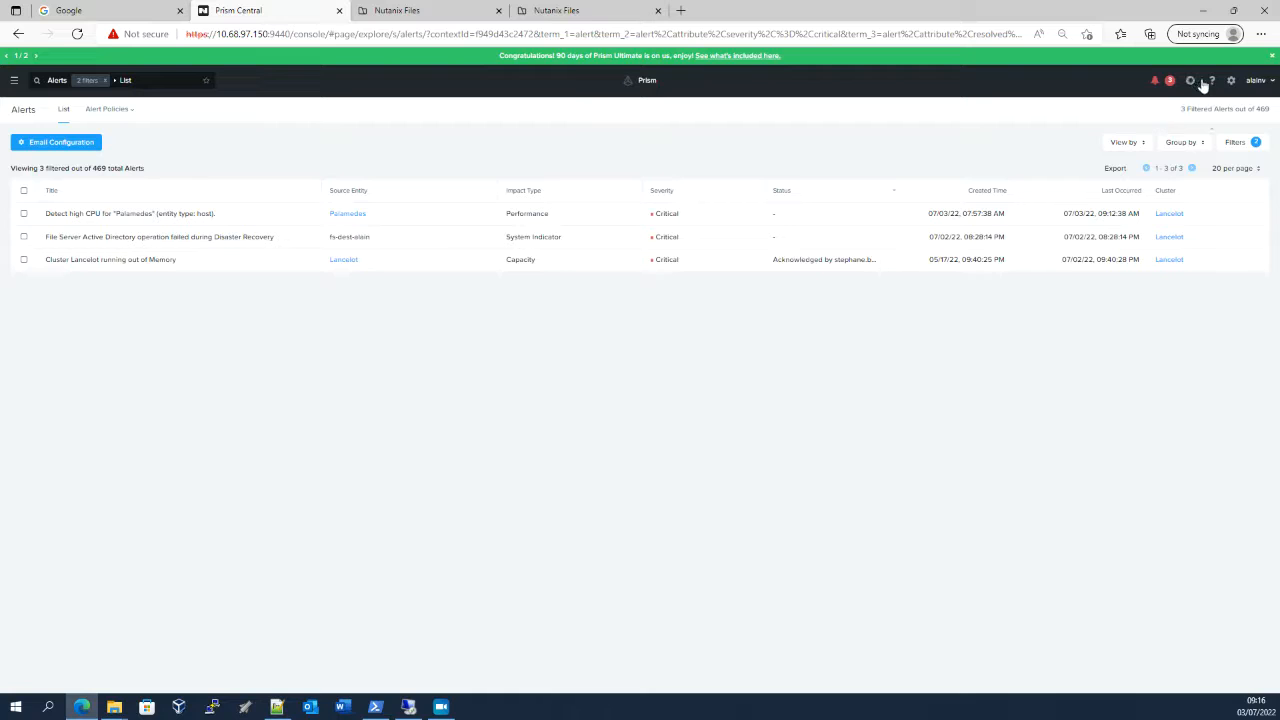
click(18, 34)
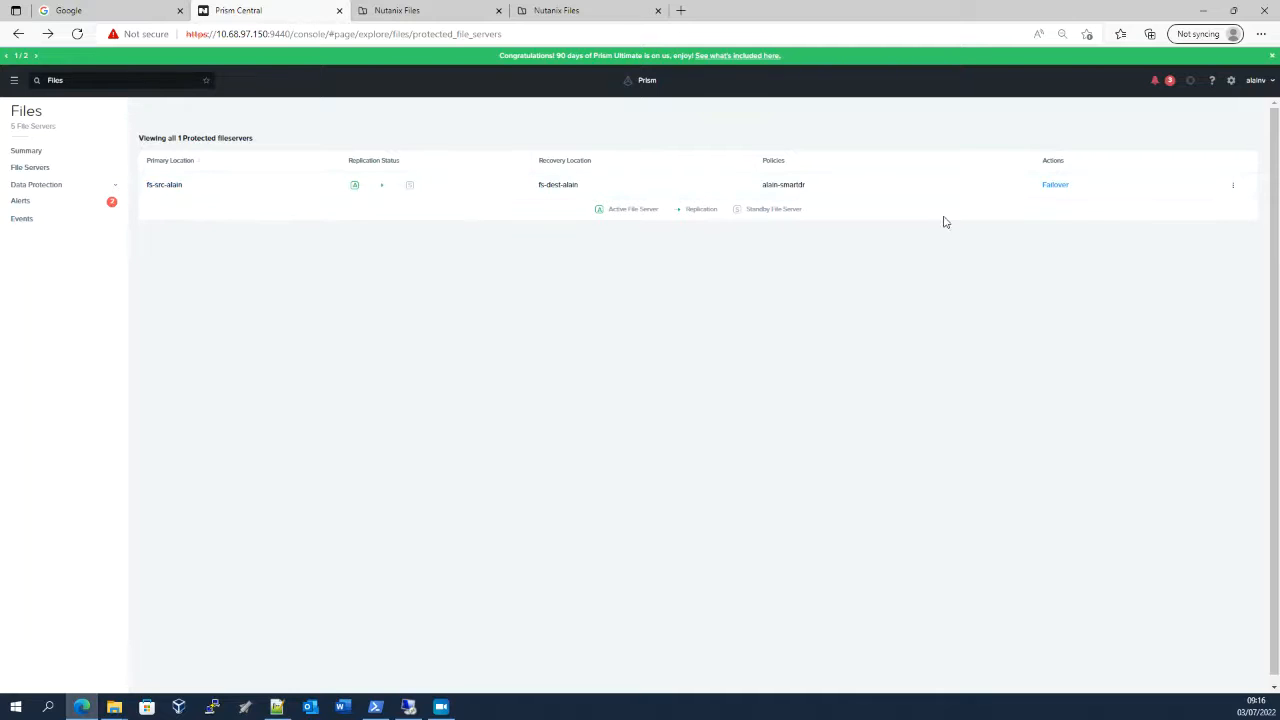
Set up a planned failover of the protected file server with a reverse replication policy that replicates every 1 minute
click(1054, 186)
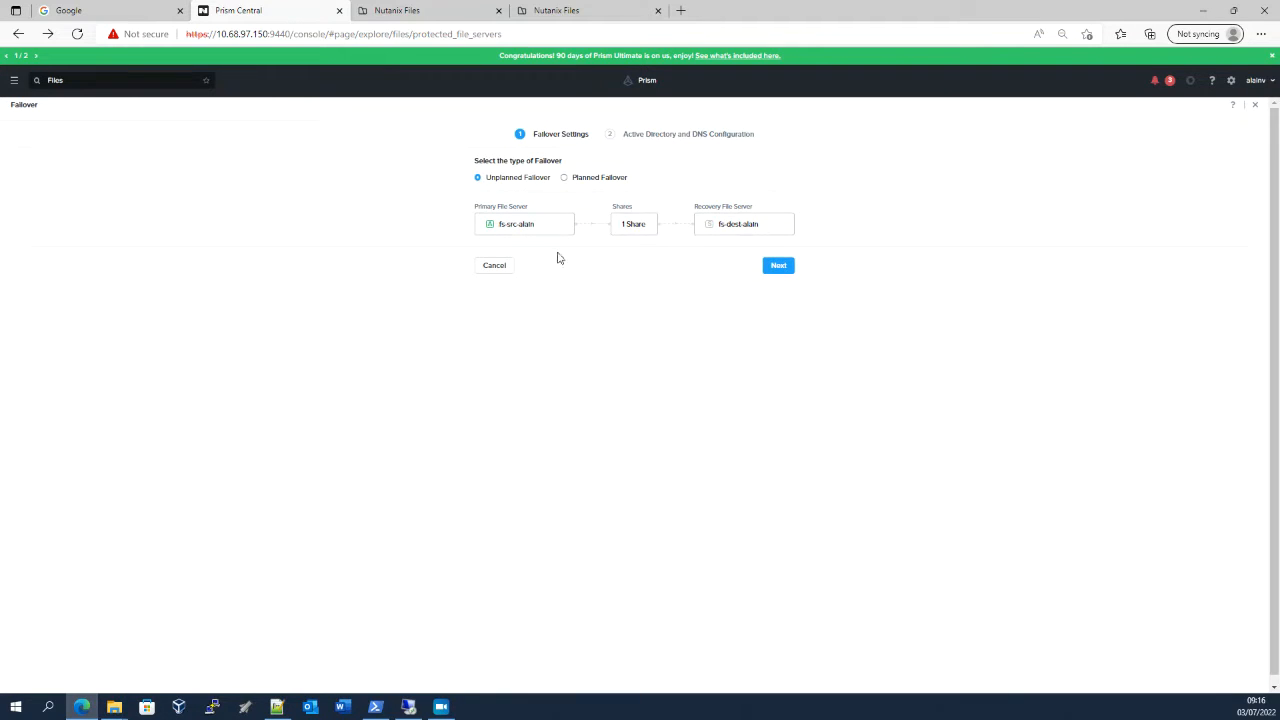
click(565, 179)
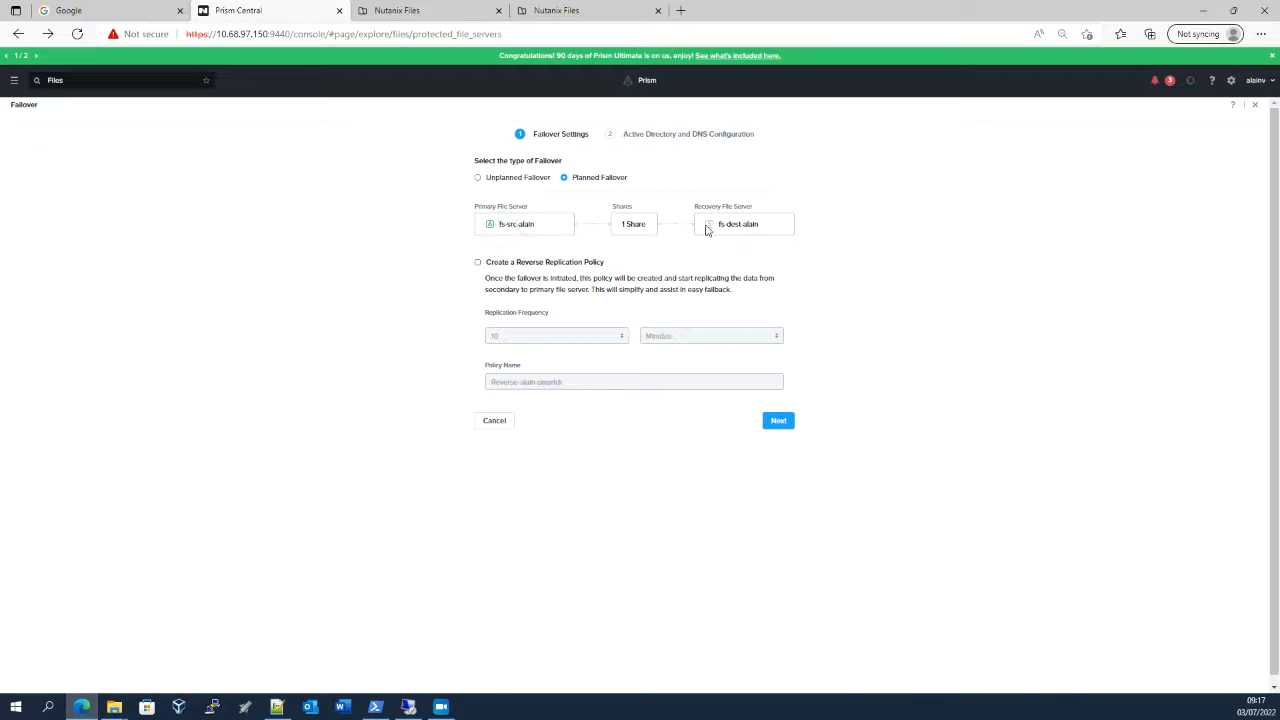
drag(708, 230, 775, 231)
click(775, 231)
click(477, 265)
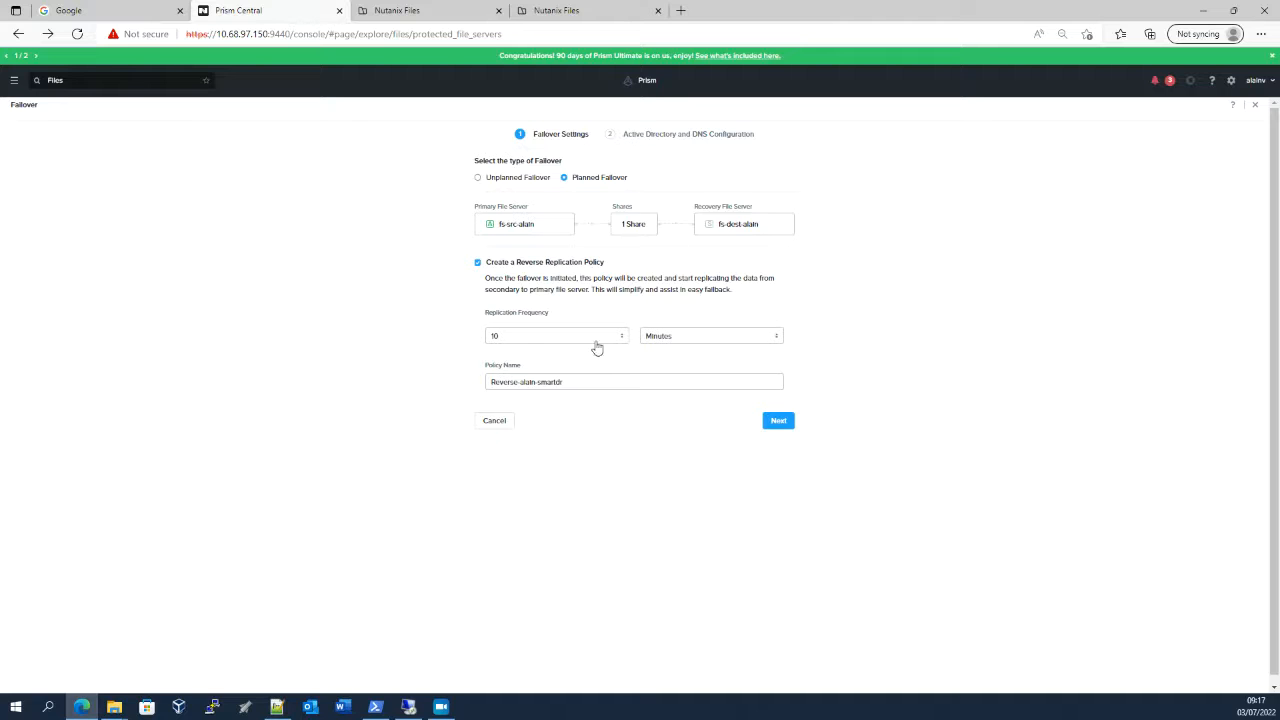
click(515, 342)
click(510, 357)
drag(581, 386, 484, 386)
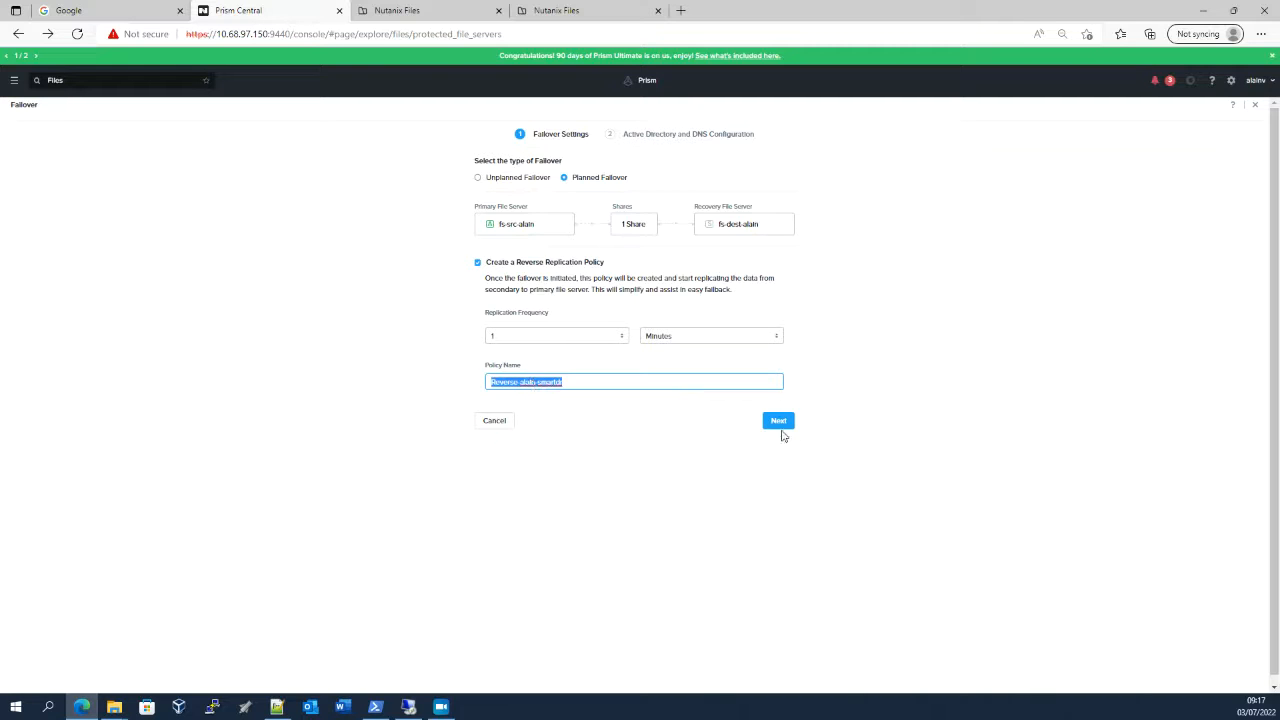
click(779, 421)
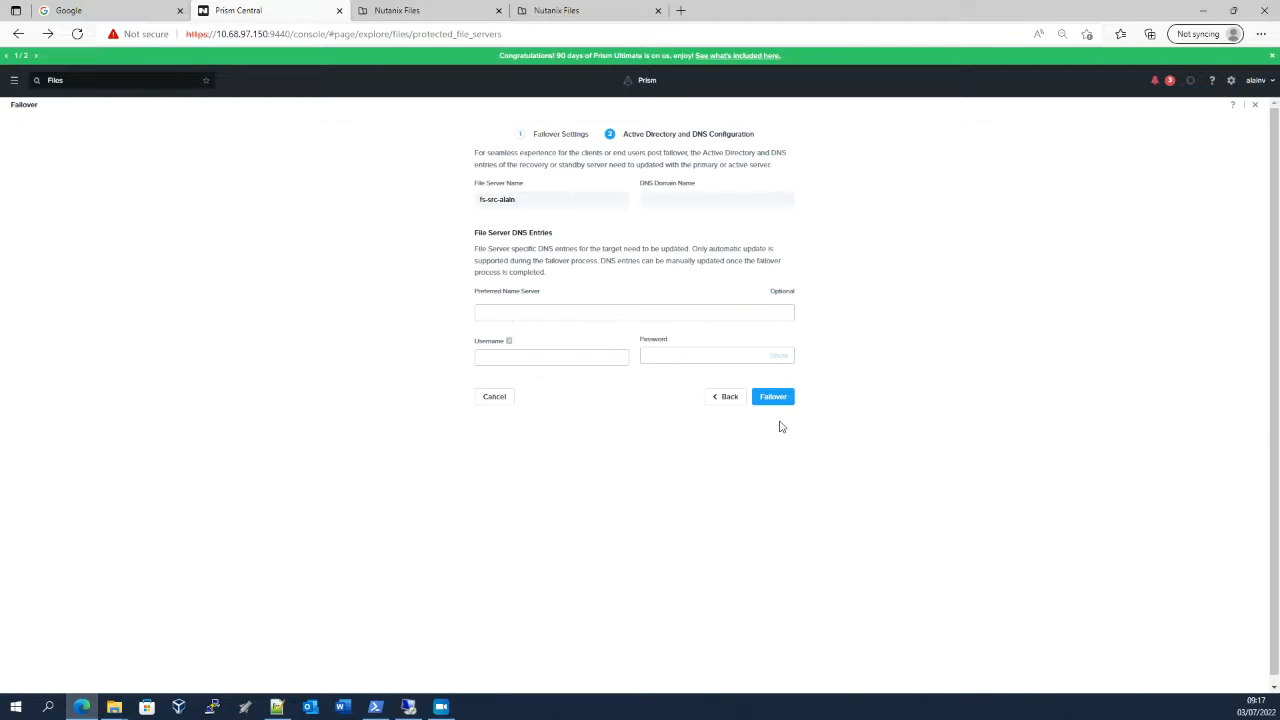
Enter the Active Directory username and password, reuse the same credentials for the DNS entries, and start the failover
click(523, 307)
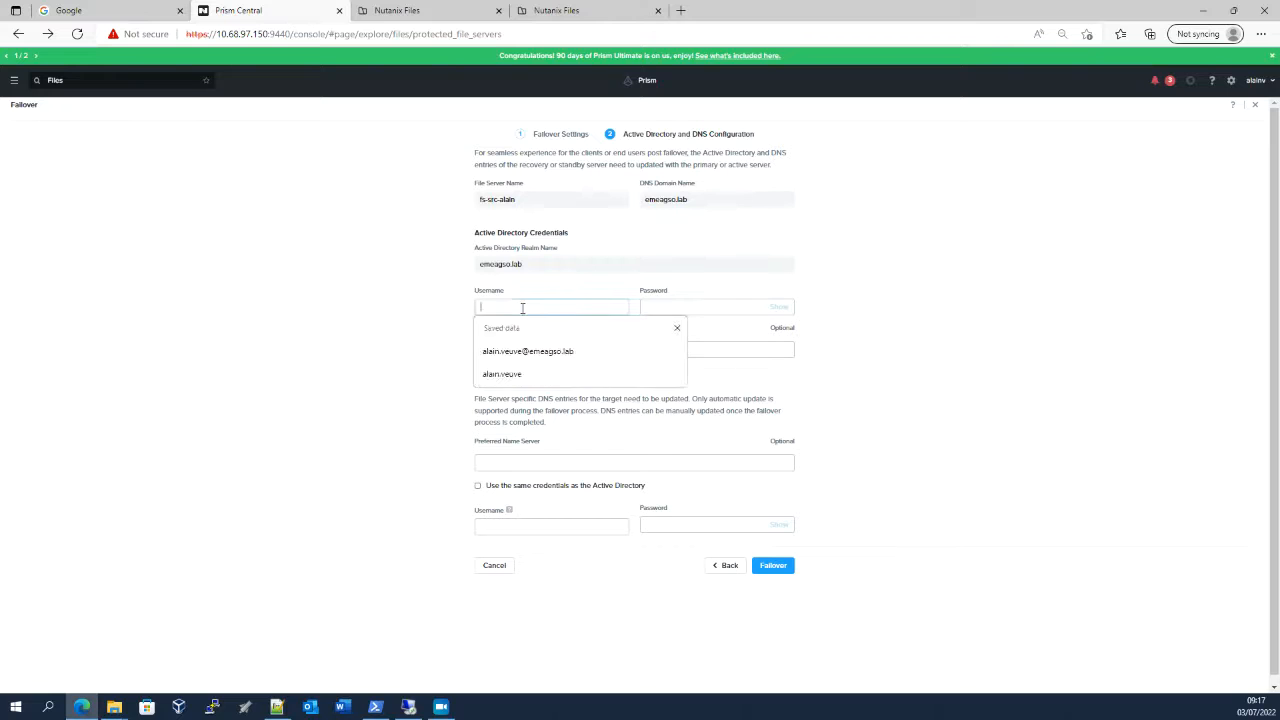
click(557, 349)
click(659, 306)
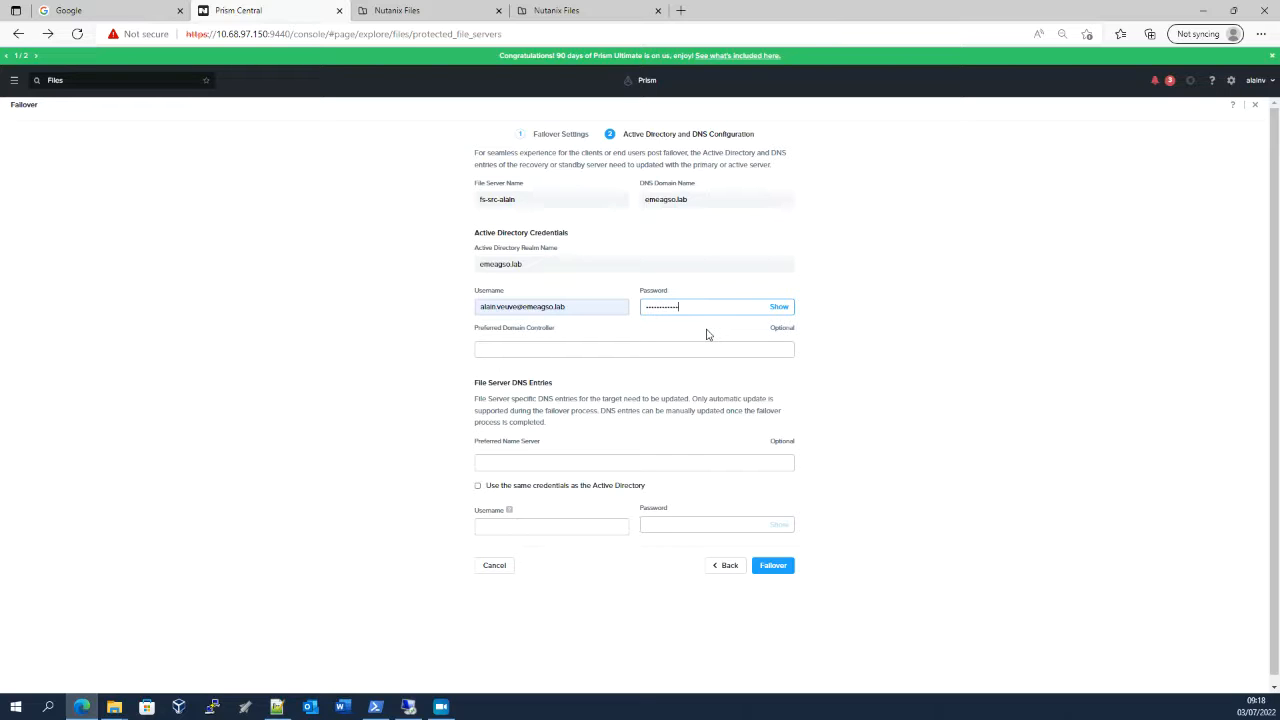
click(477, 485)
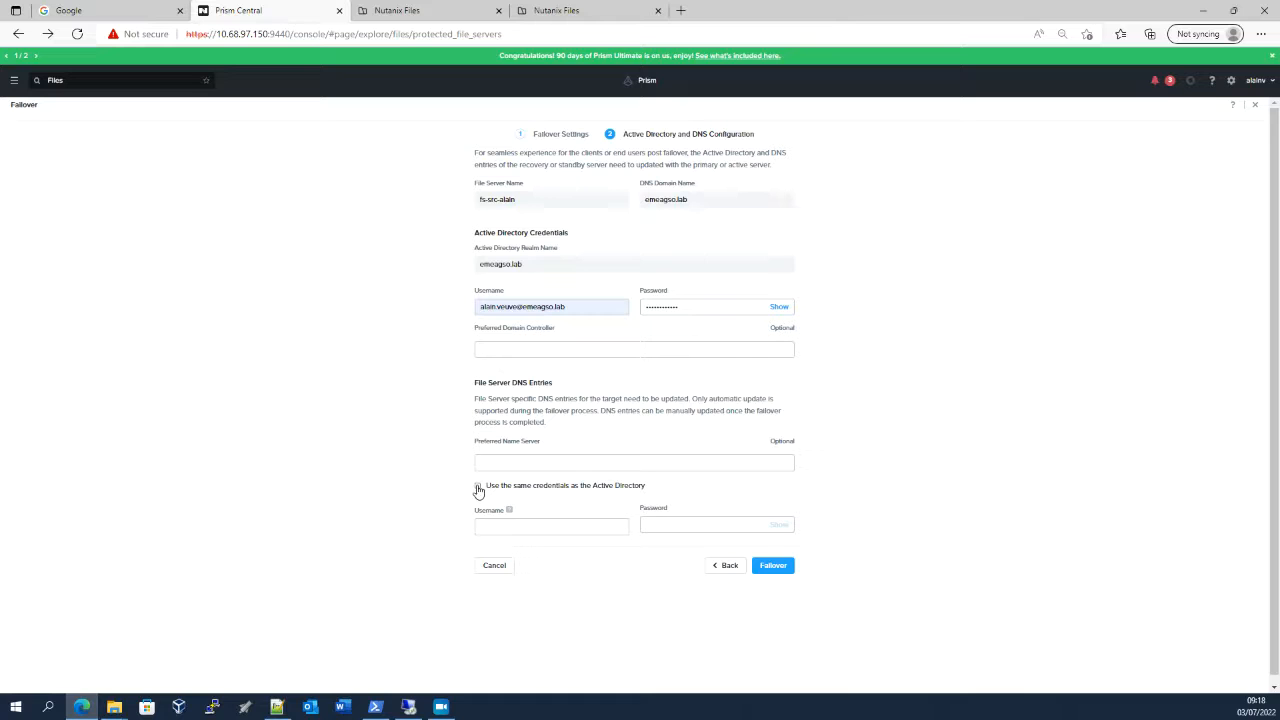
click(784, 568)
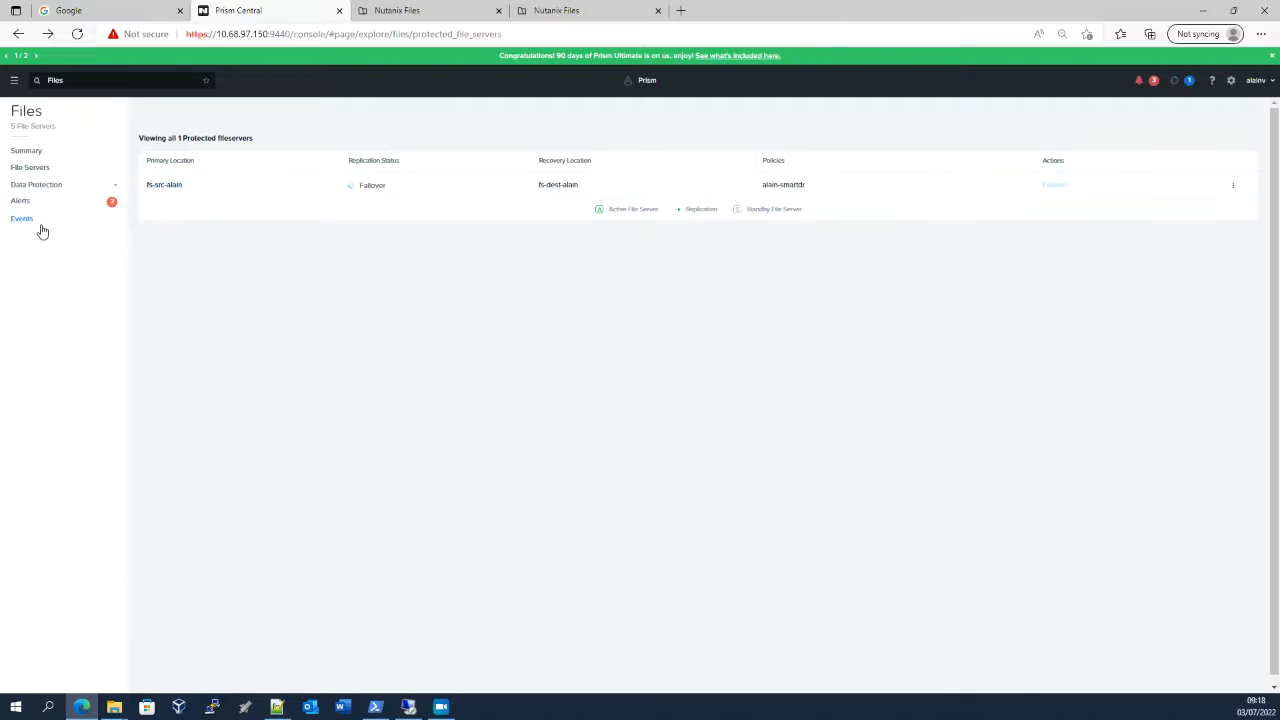
Review the replication jobs and the data protection policies, and return to the protected file servers
click(34, 184)
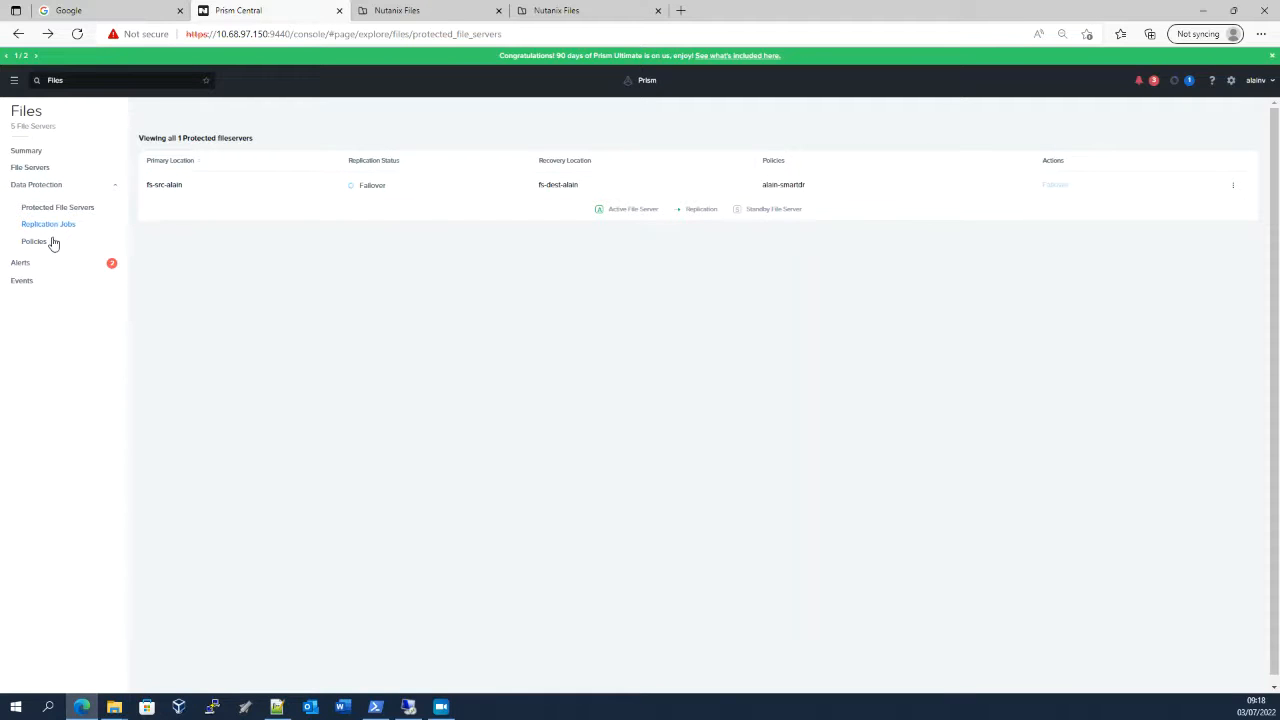
click(52, 227)
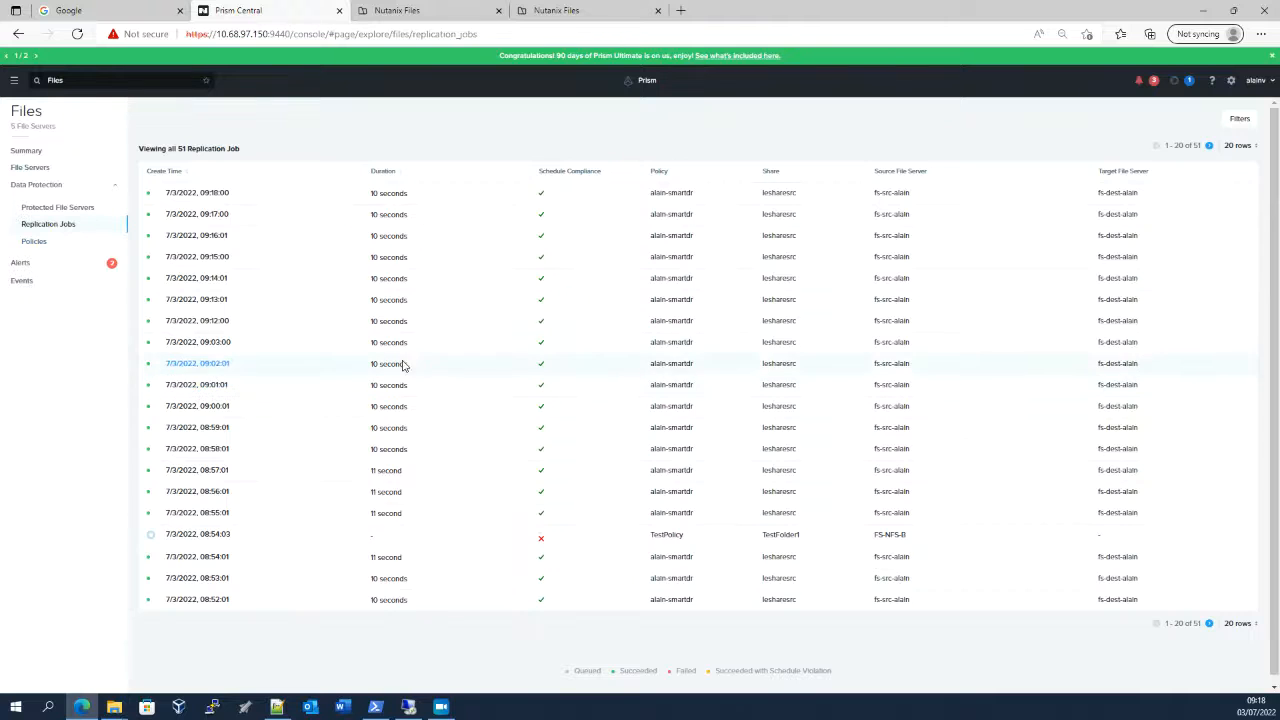
click(32, 243)
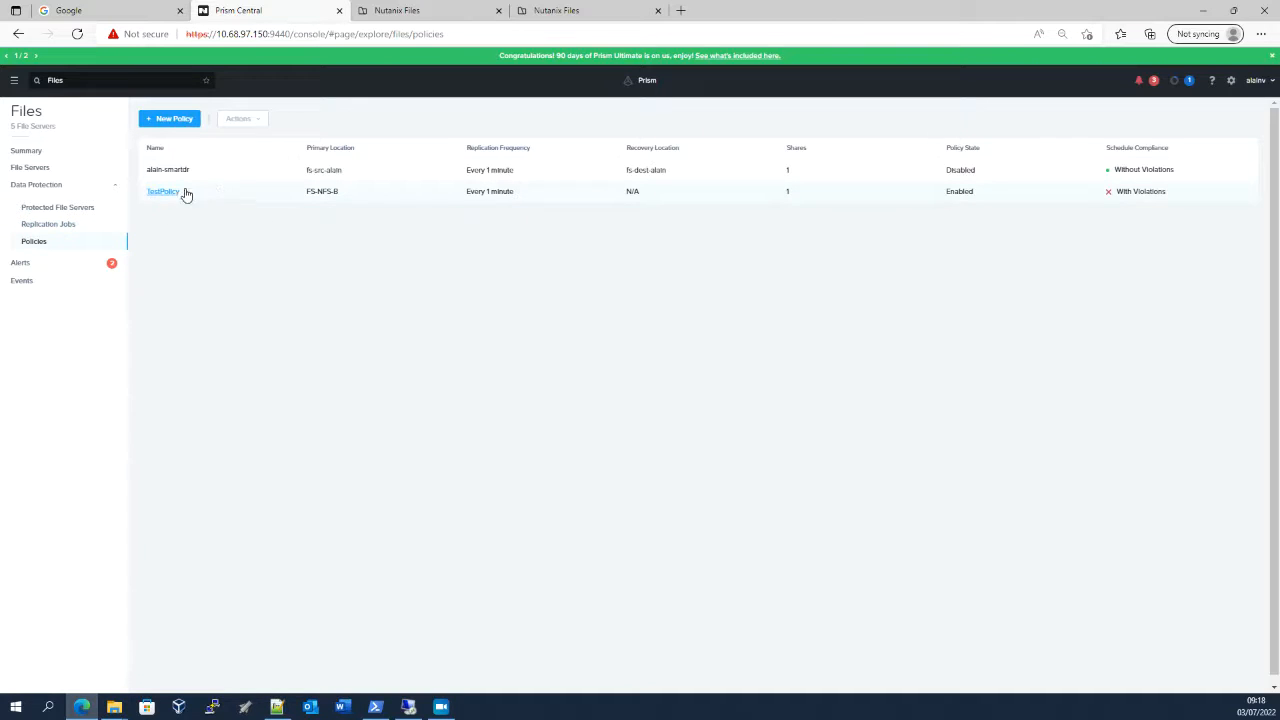
click(52, 210)
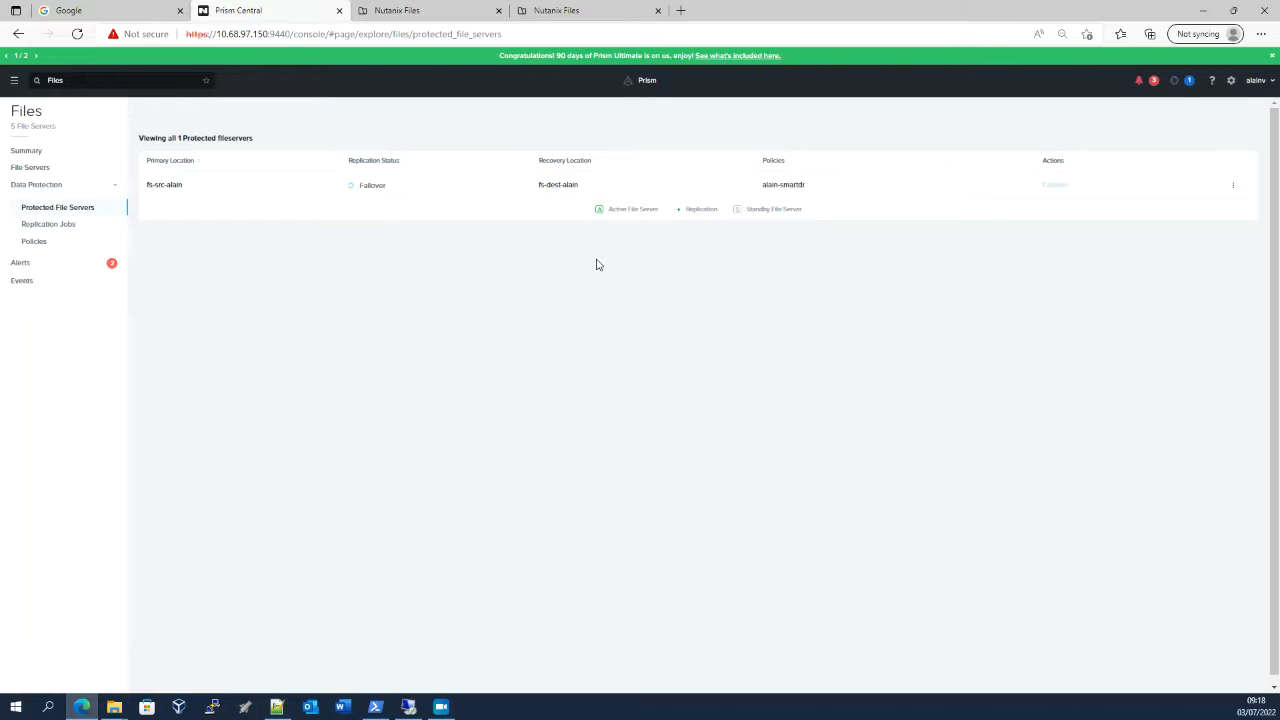
Switch to the two File Explorer windows of the "to backup" folder and refresh the one on the destination file server
click(114, 706)
mouse_move(114, 706)
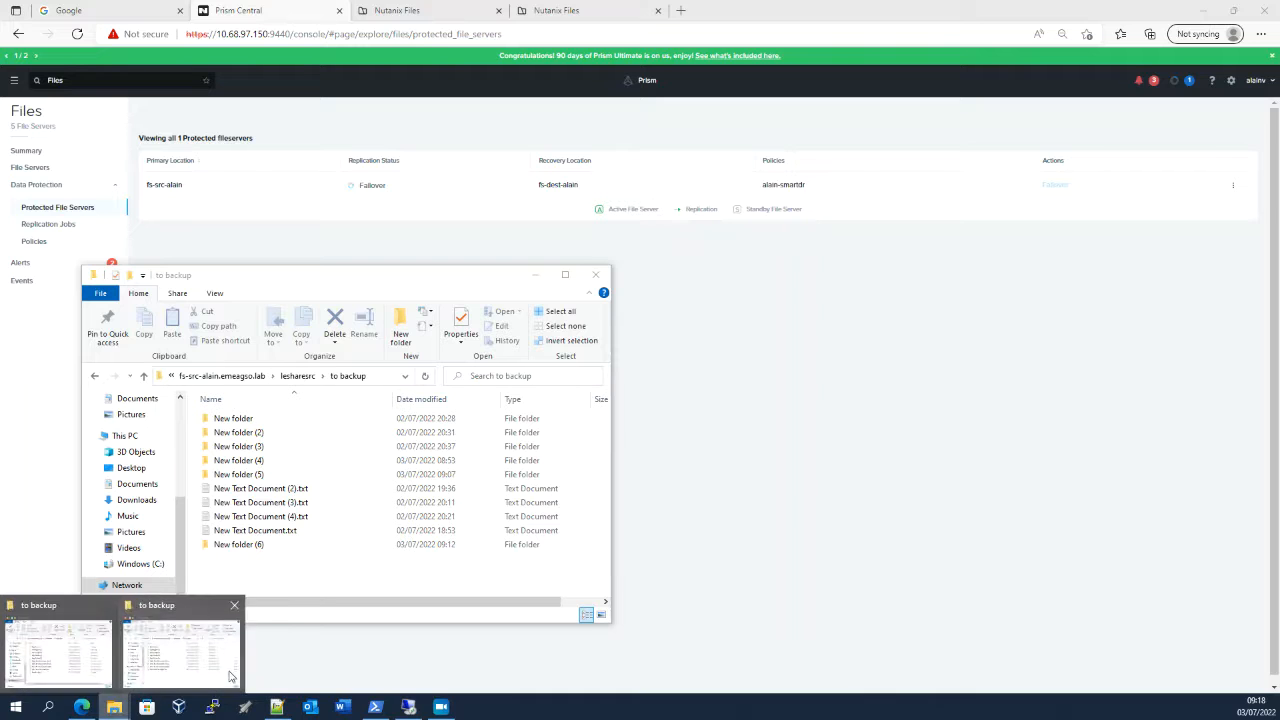
click(232, 676)
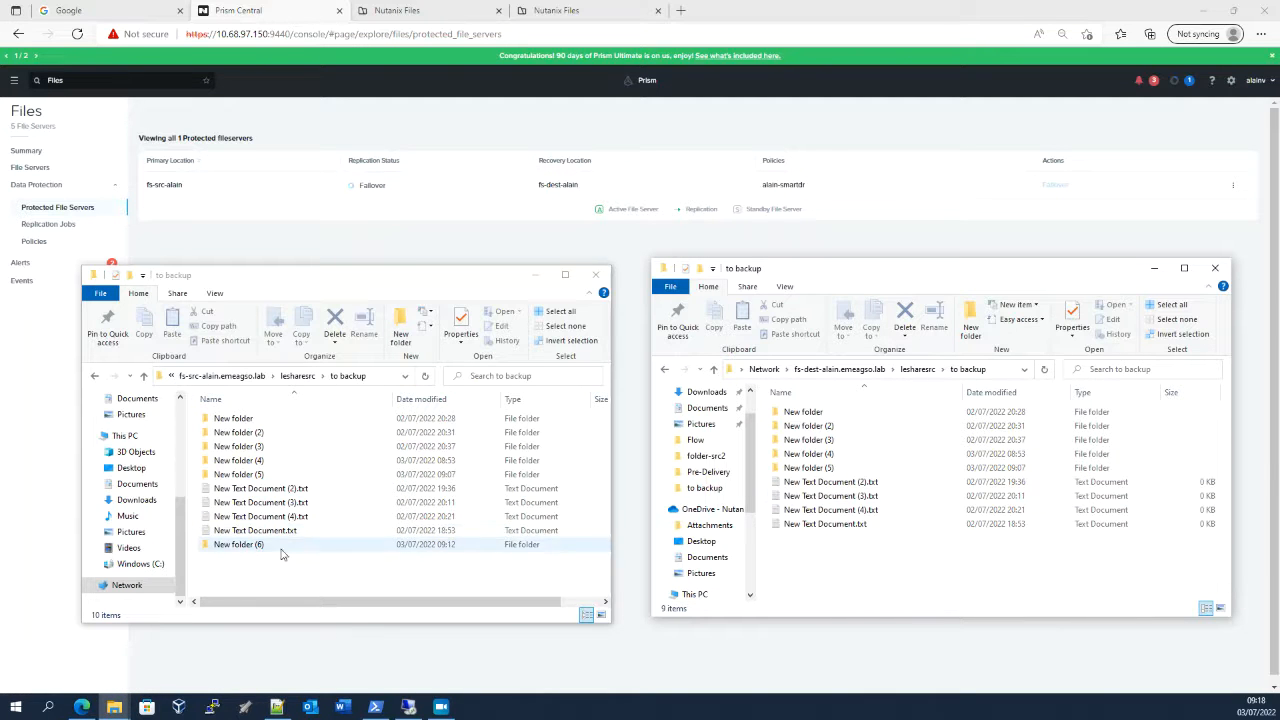
click(1043, 370)
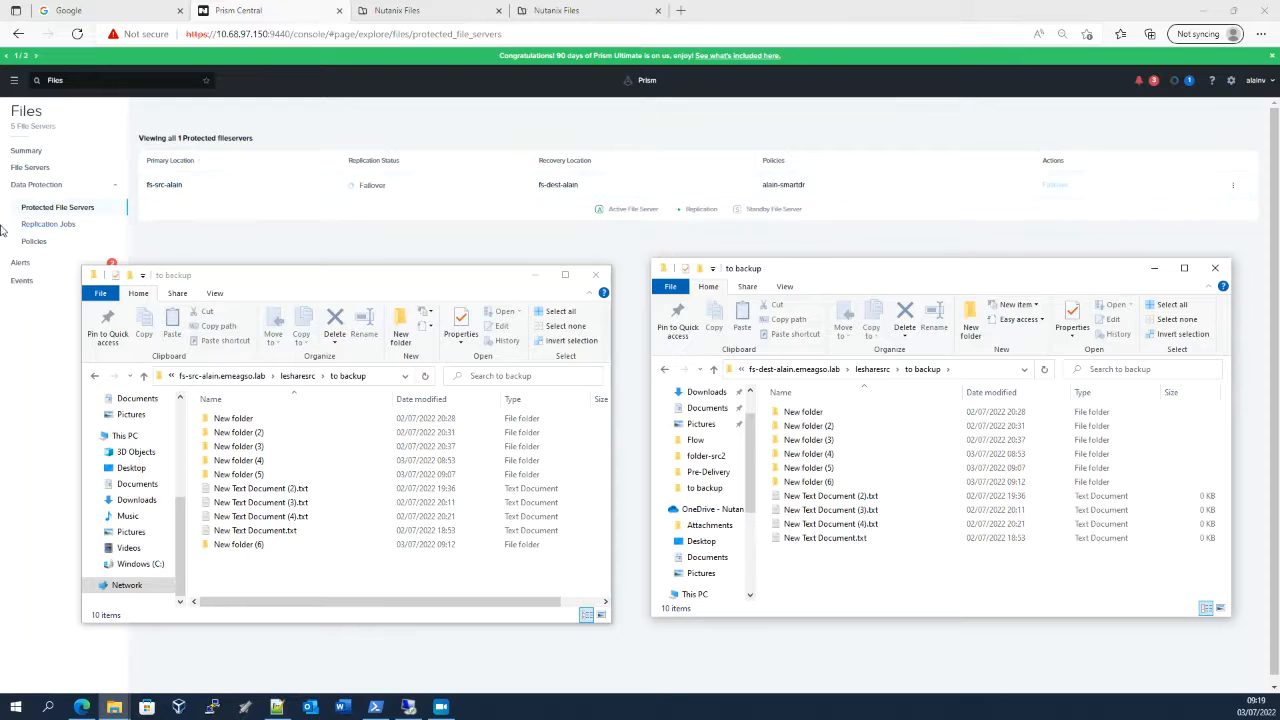
Return to Prism Central and check the data protection policies and the progress of the planned failover task
click(36, 249)
click(36, 246)
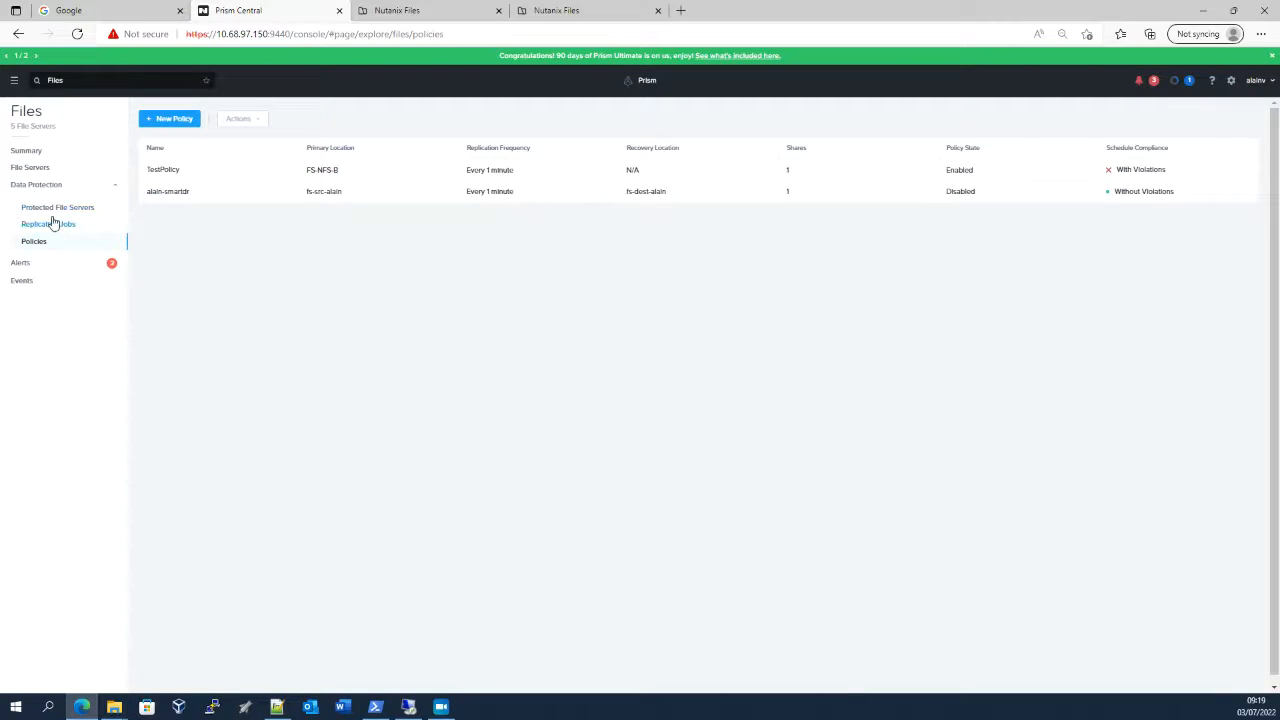
click(53, 209)
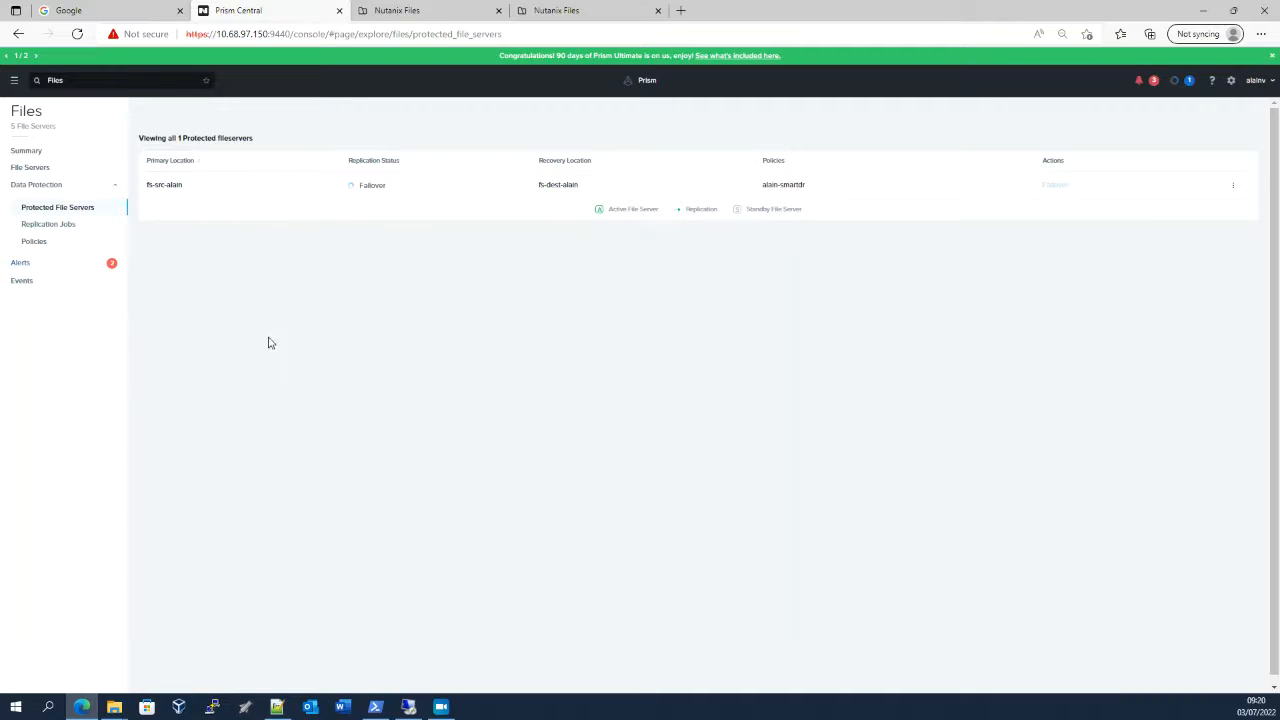
click(1188, 80)
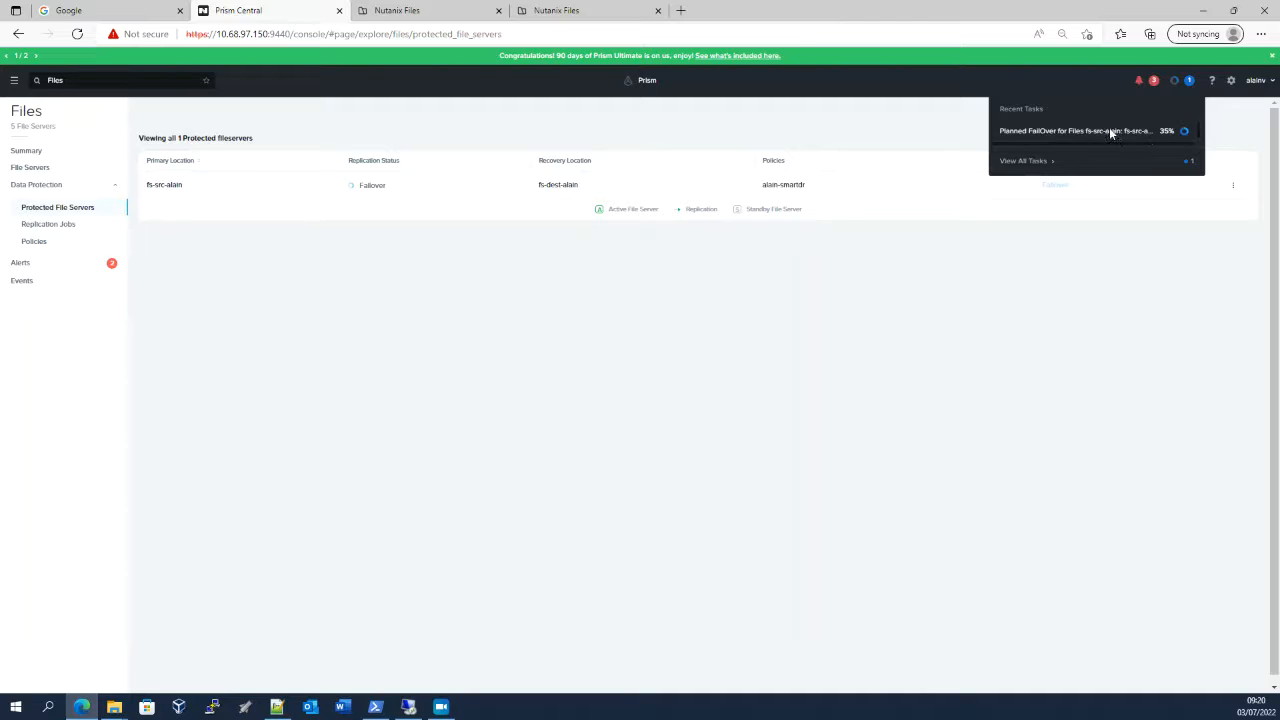
click(1189, 82)
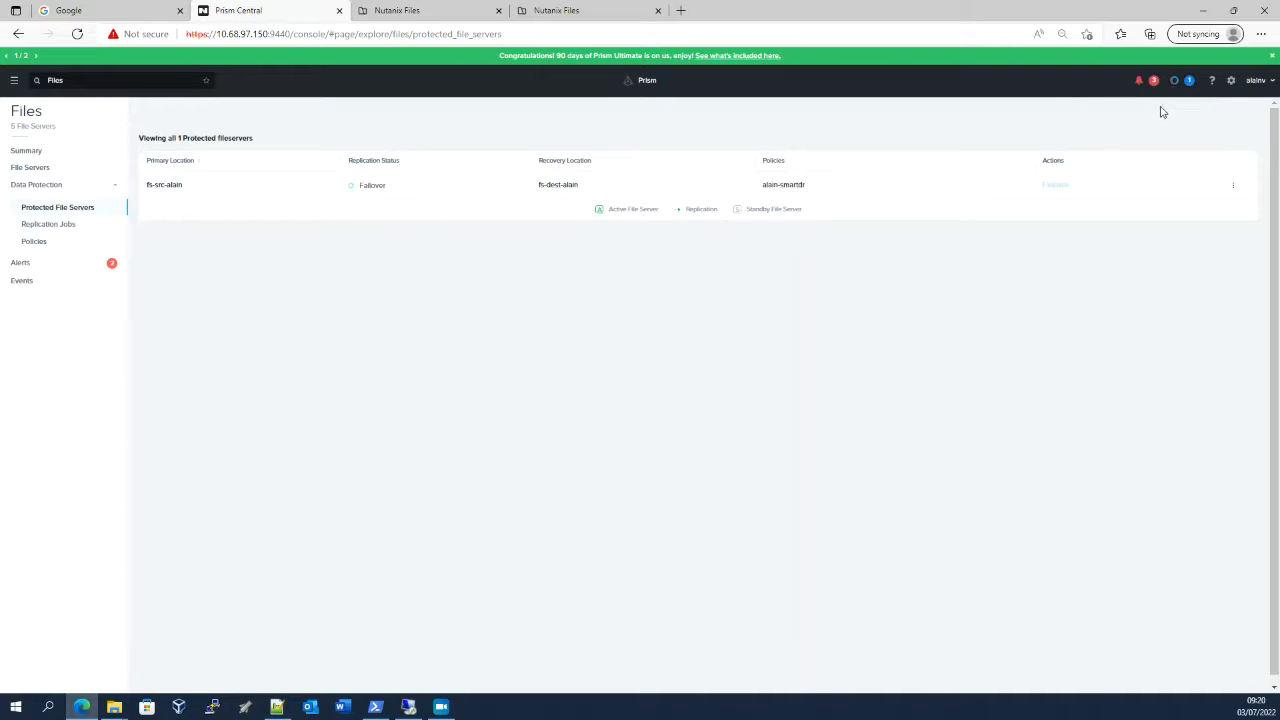
click(1188, 82)
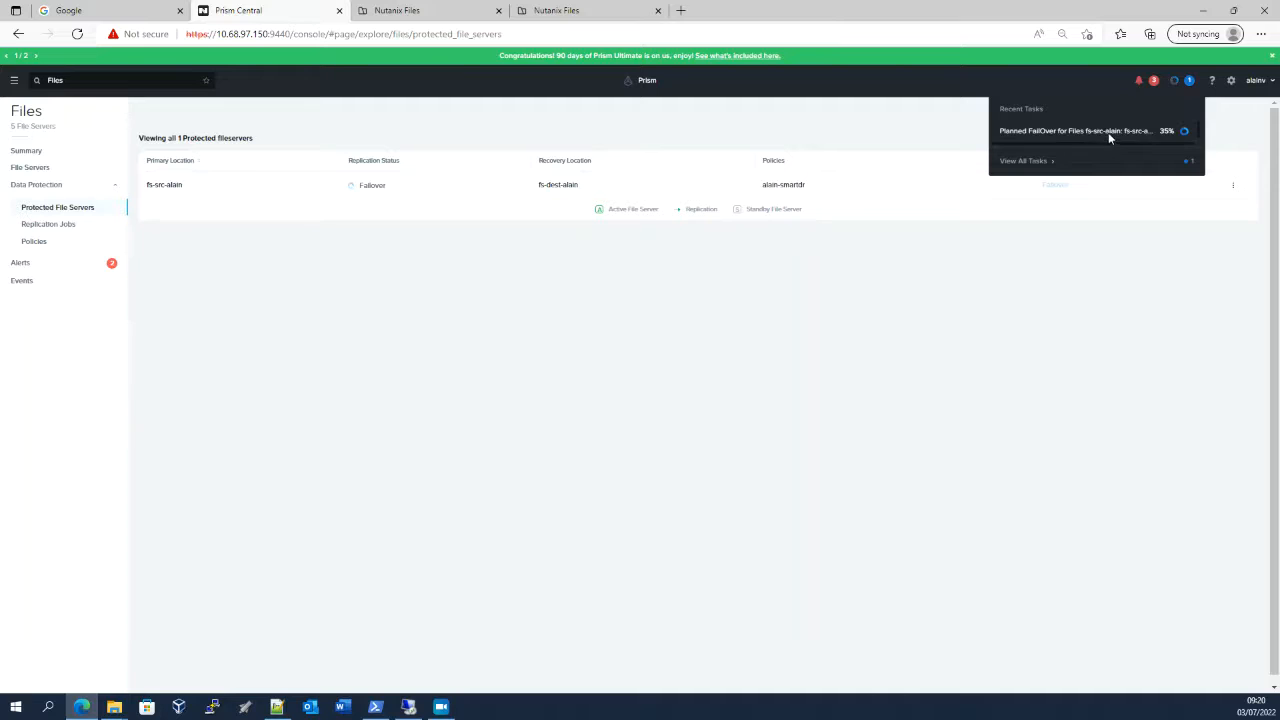
click(1112, 288)
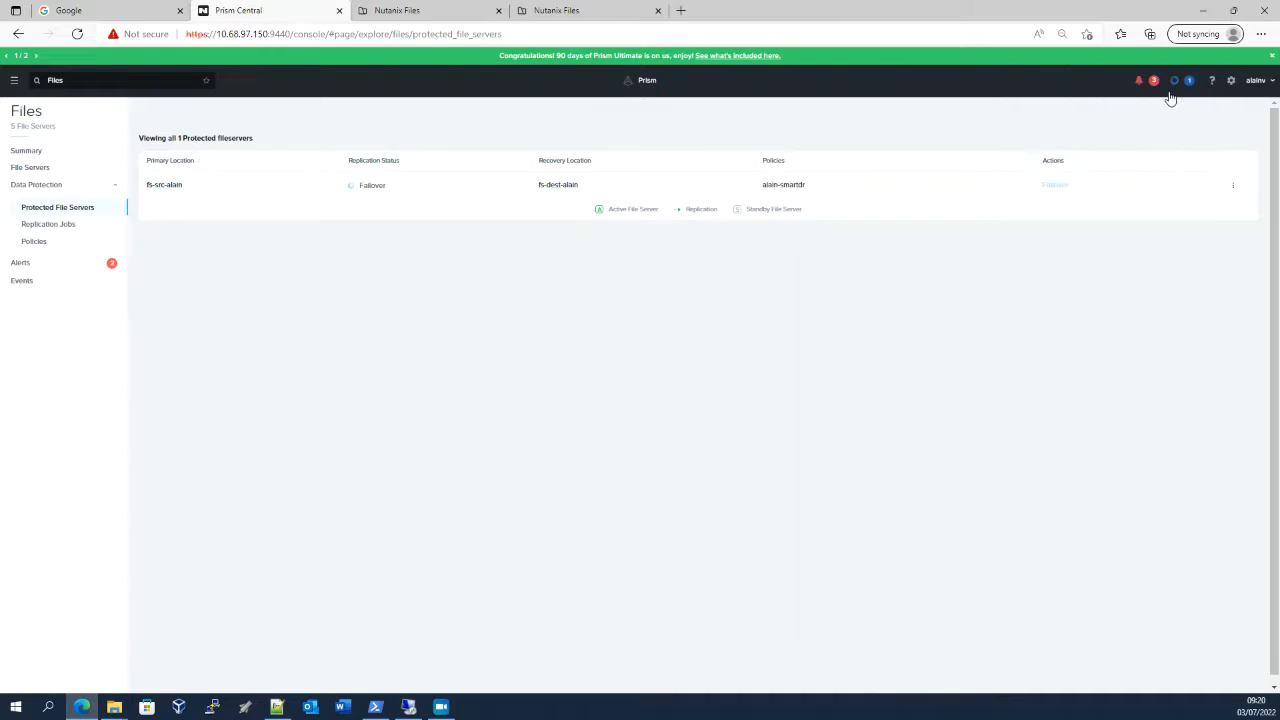
View the critical alerts and the full task list to check the progress of the planned failover
click(153, 89)
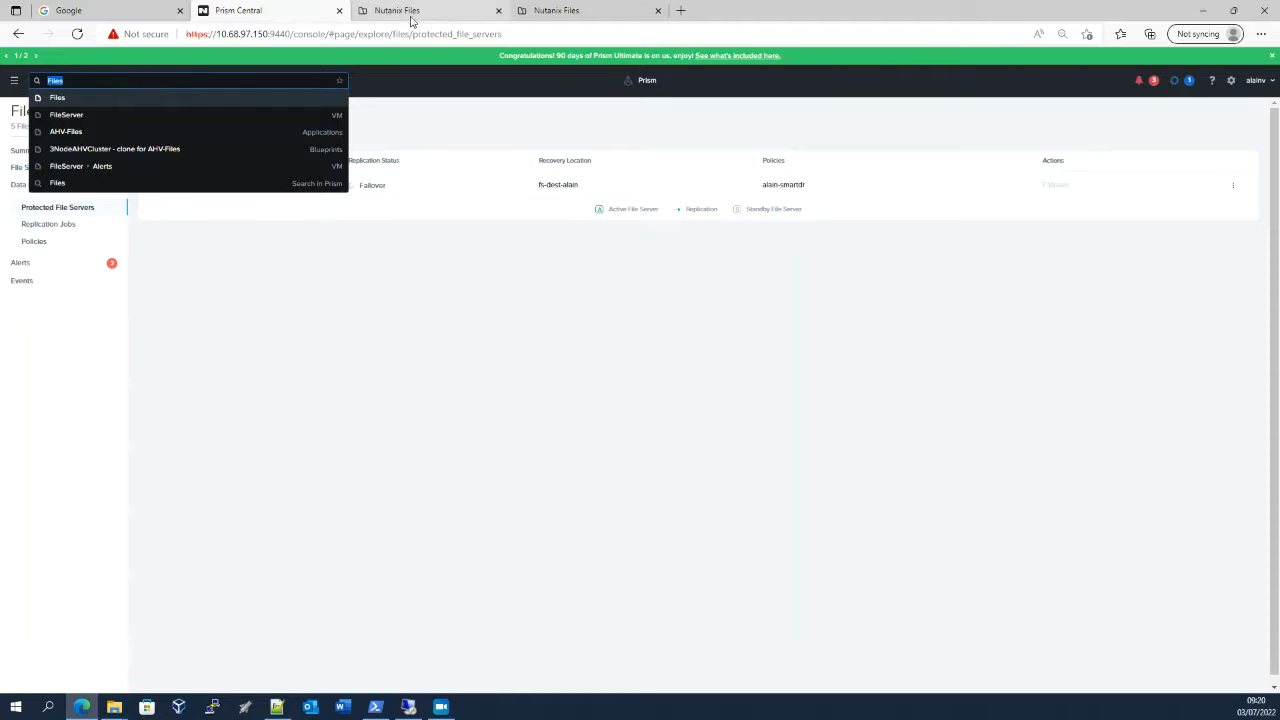
click(435, 283)
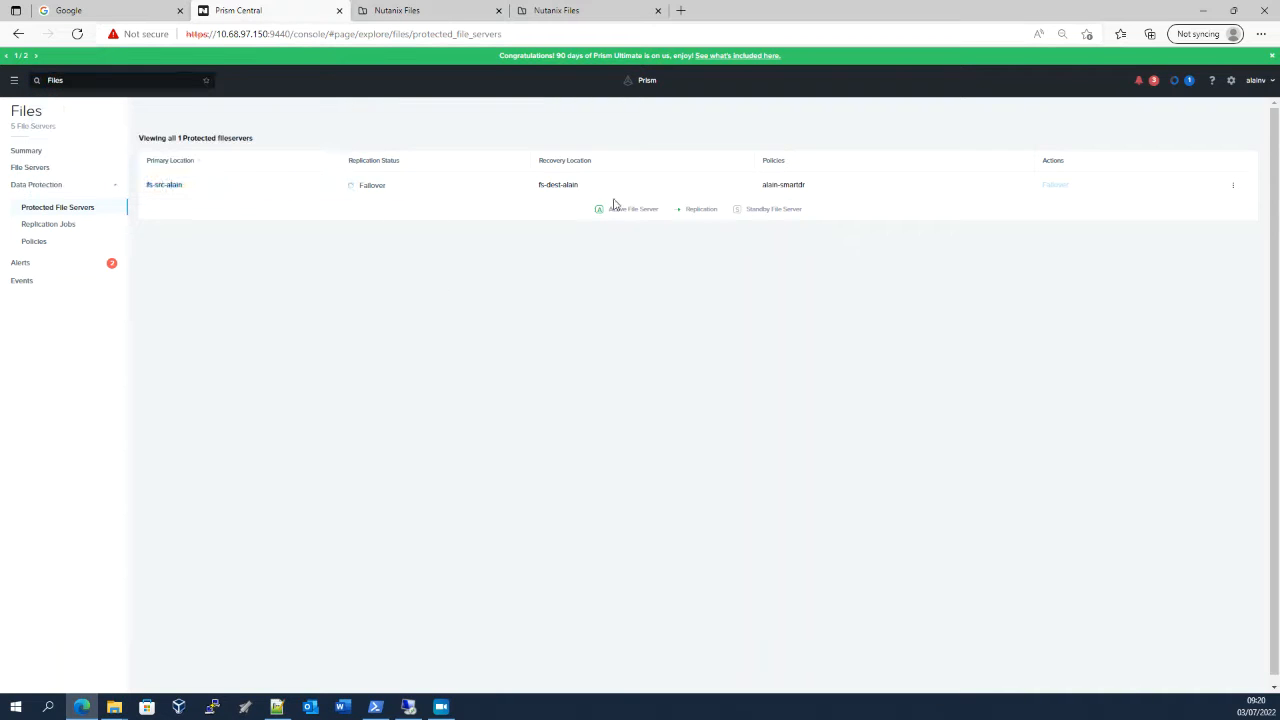
click(1170, 82)
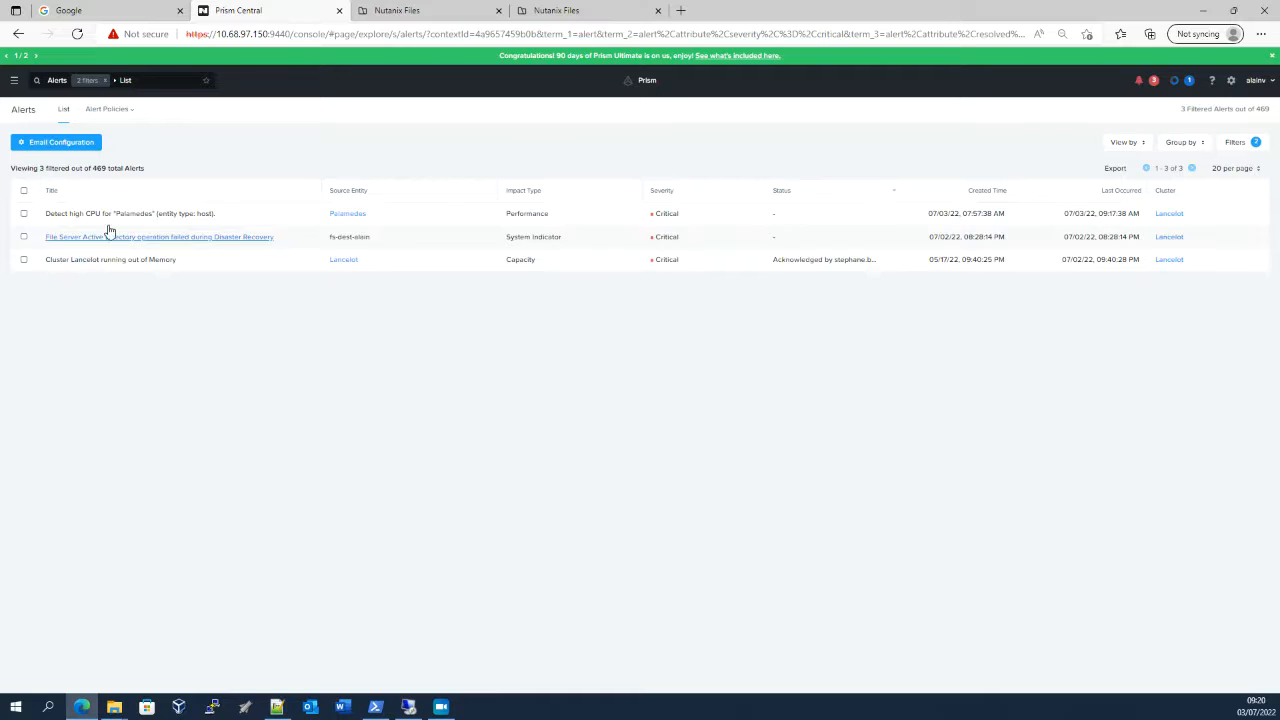
click(1186, 84)
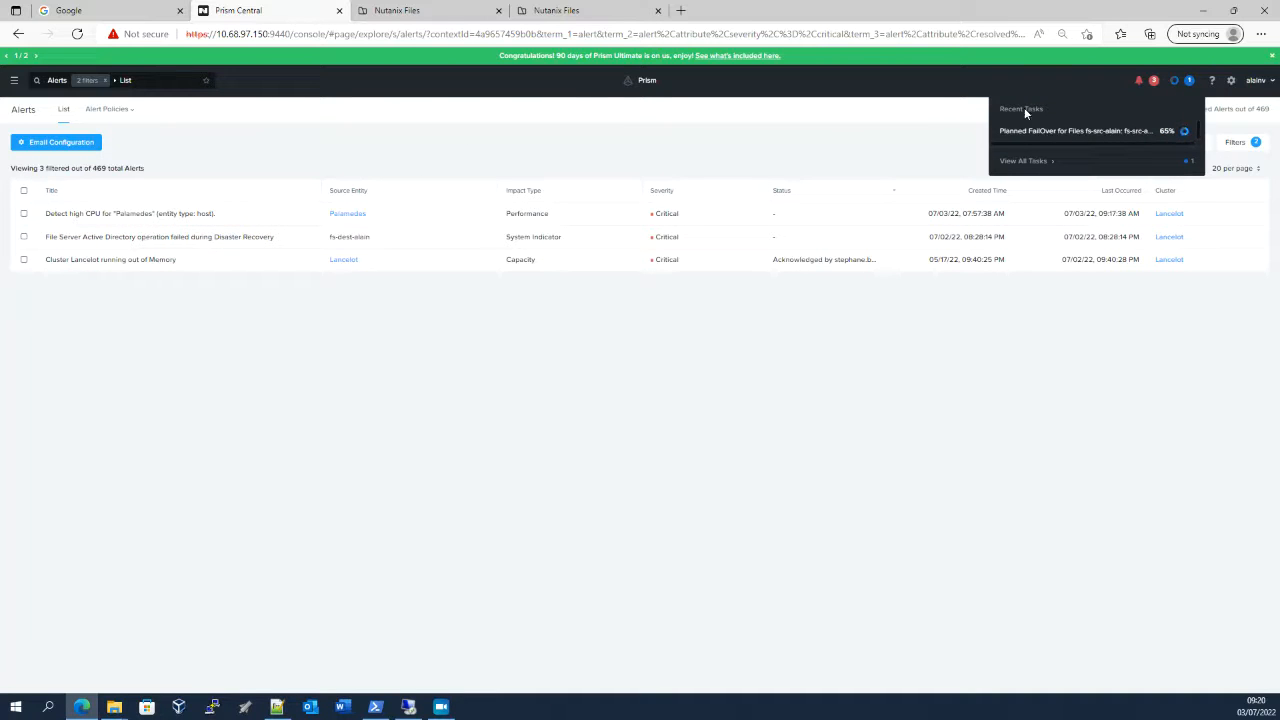
click(1027, 161)
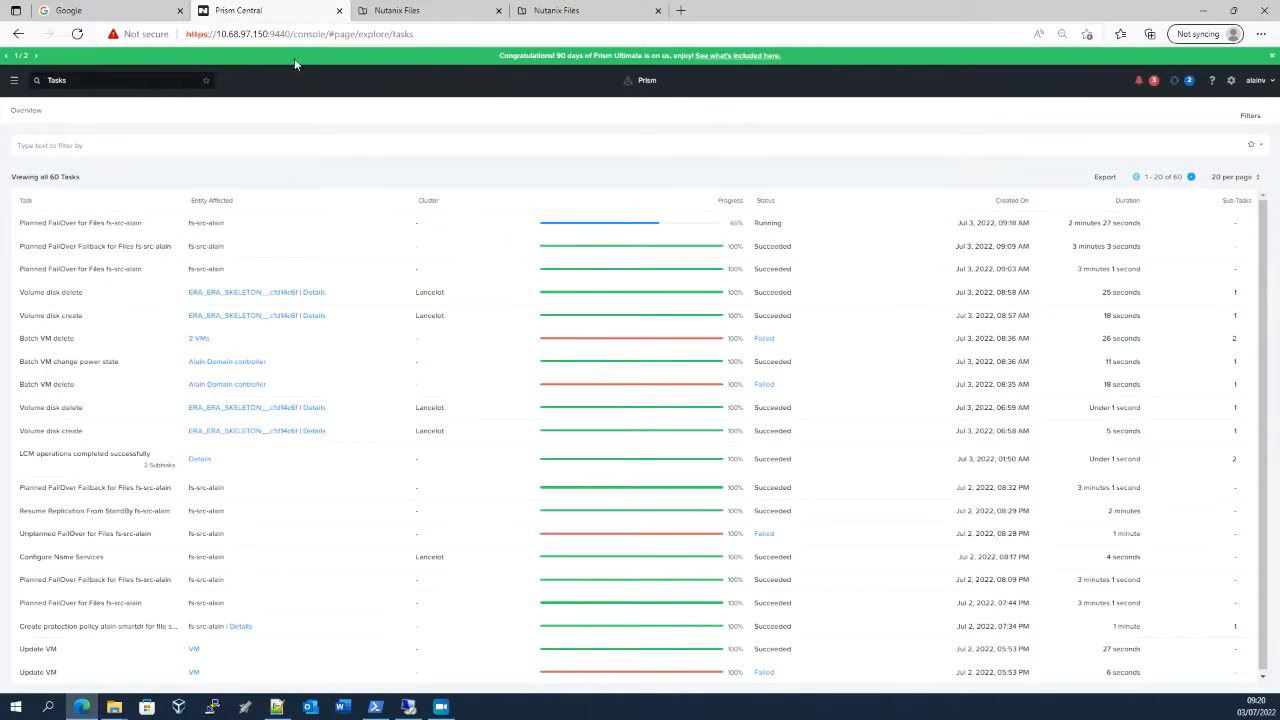
Review the lesharesrc share summaries on both file servers, close the destination server's page and return to Prism Central
click(445, 12)
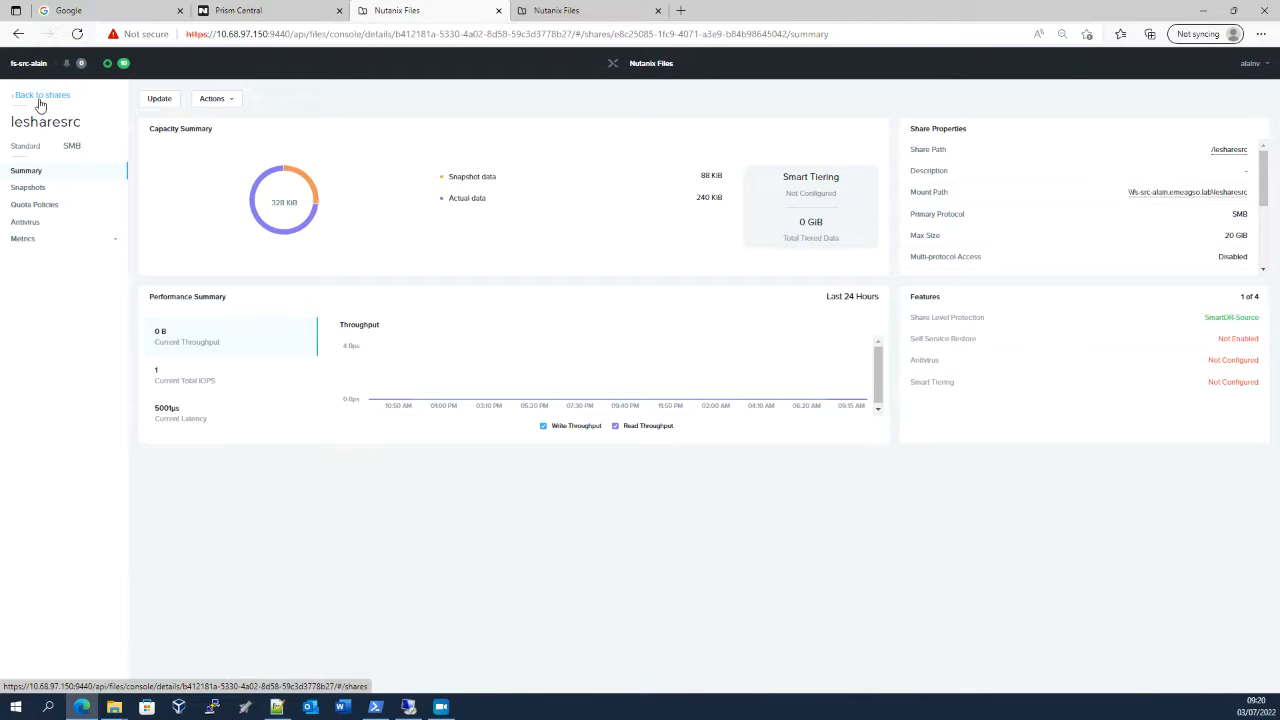
click(562, 12)
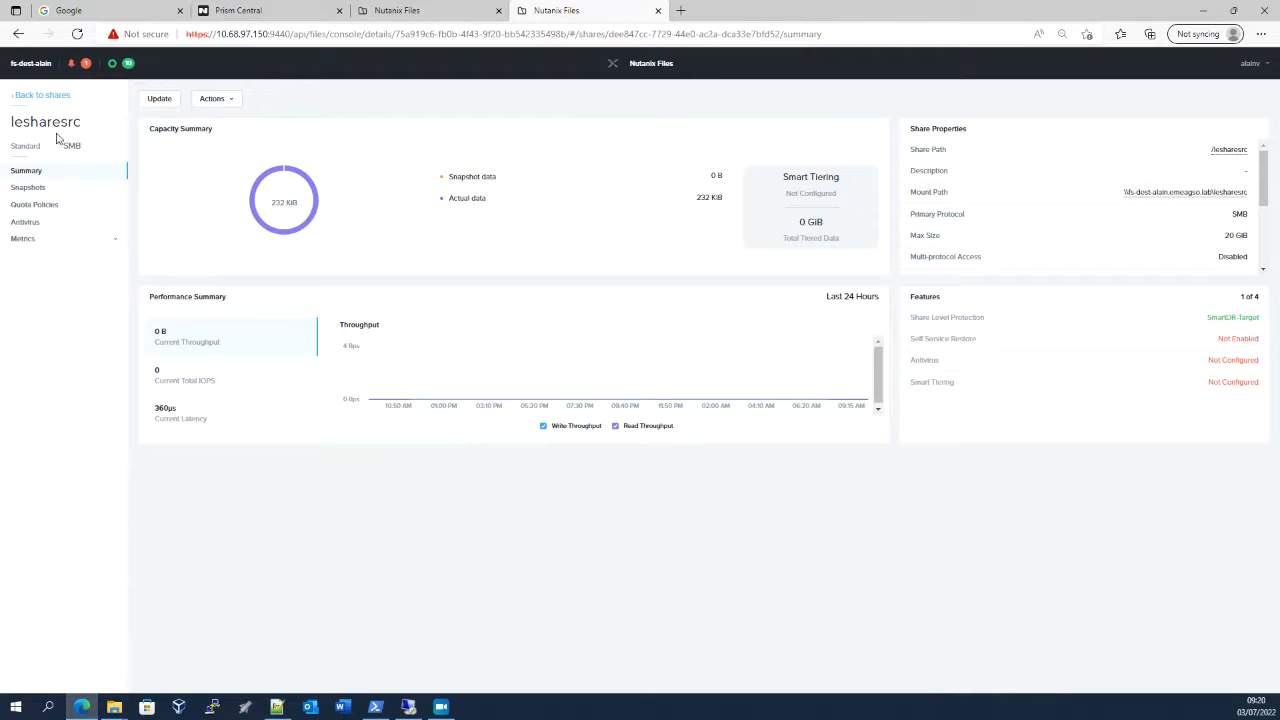
click(657, 10)
click(278, 12)
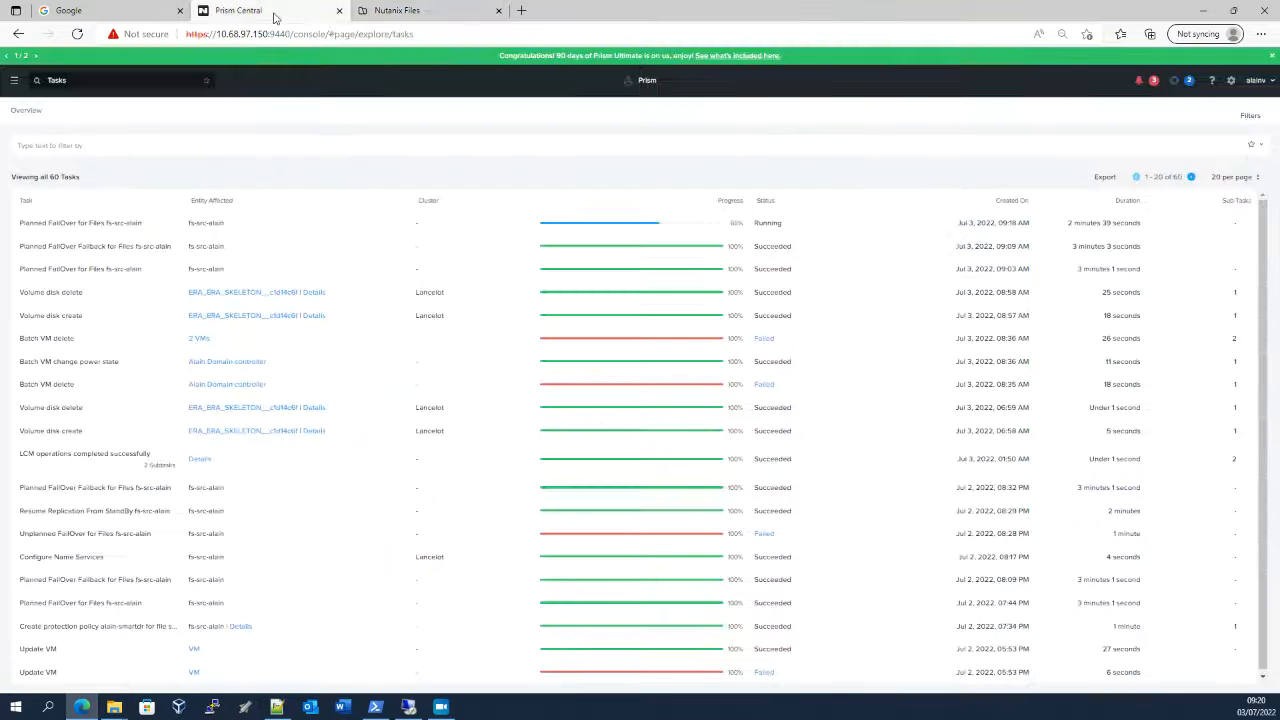
Reopen the Files service and review the data protection policies, the protected file servers and the recent tasks
click(14, 82)
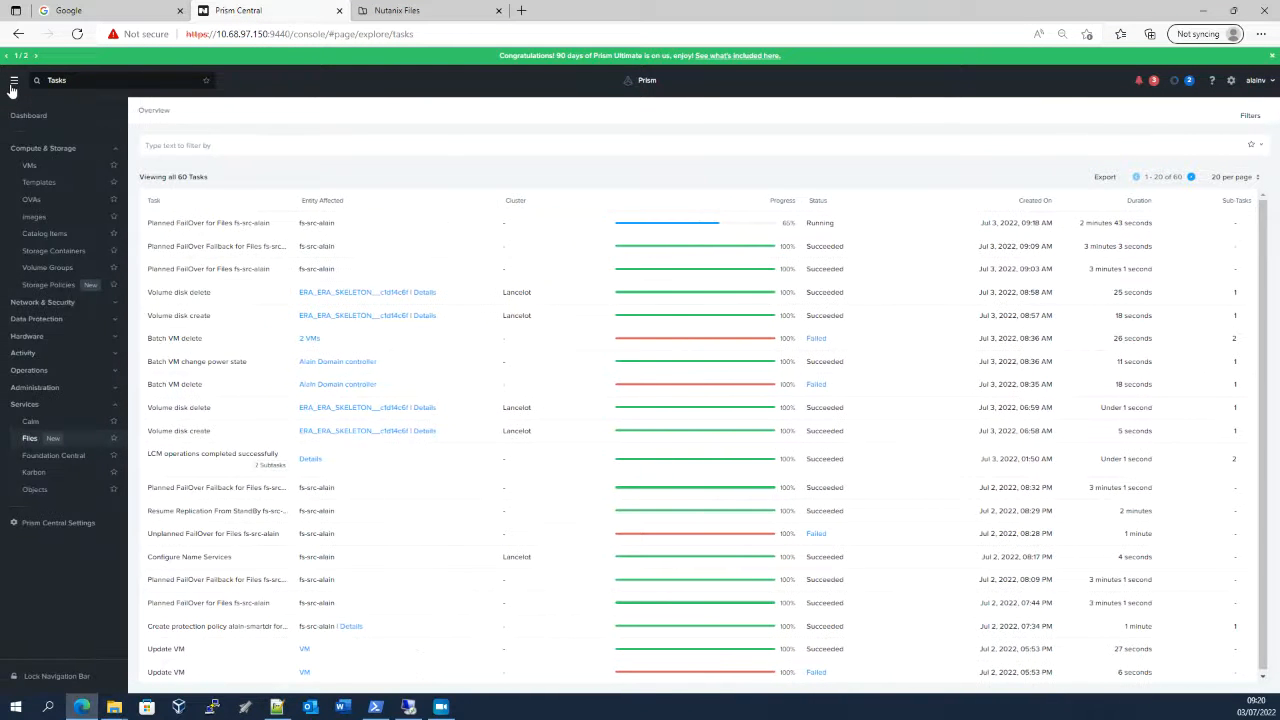
click(29, 440)
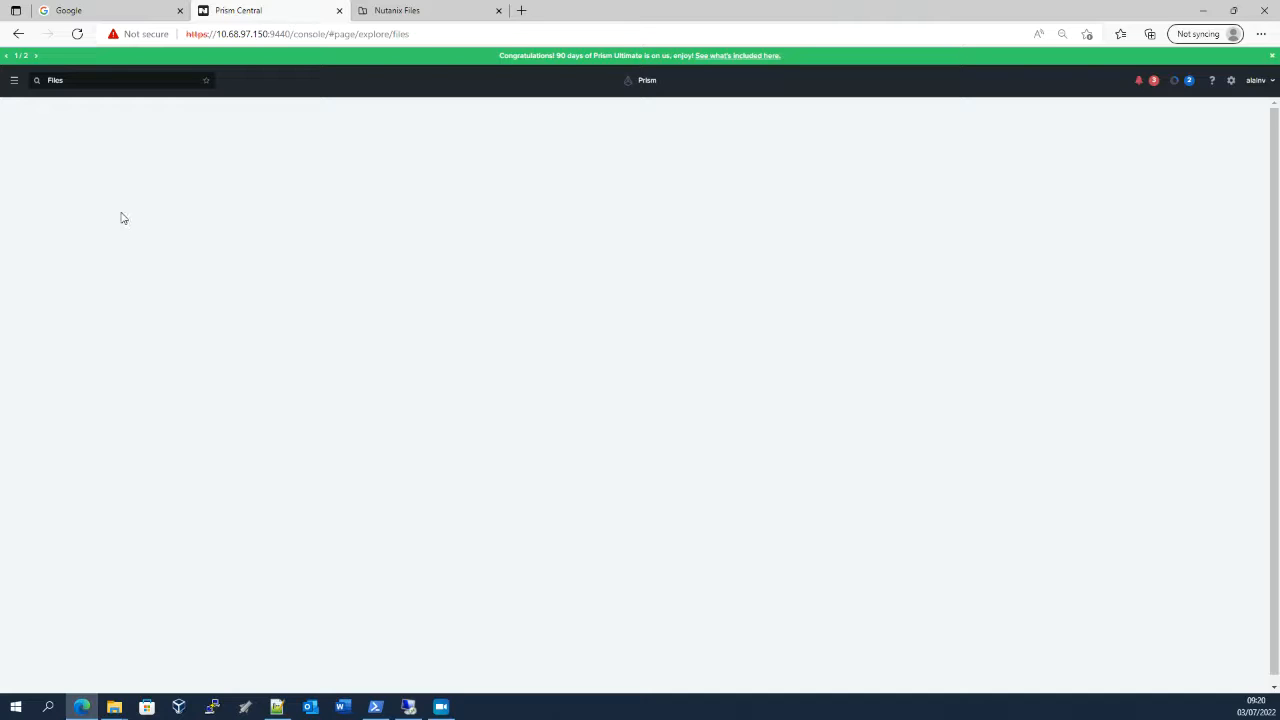
click(410, 12)
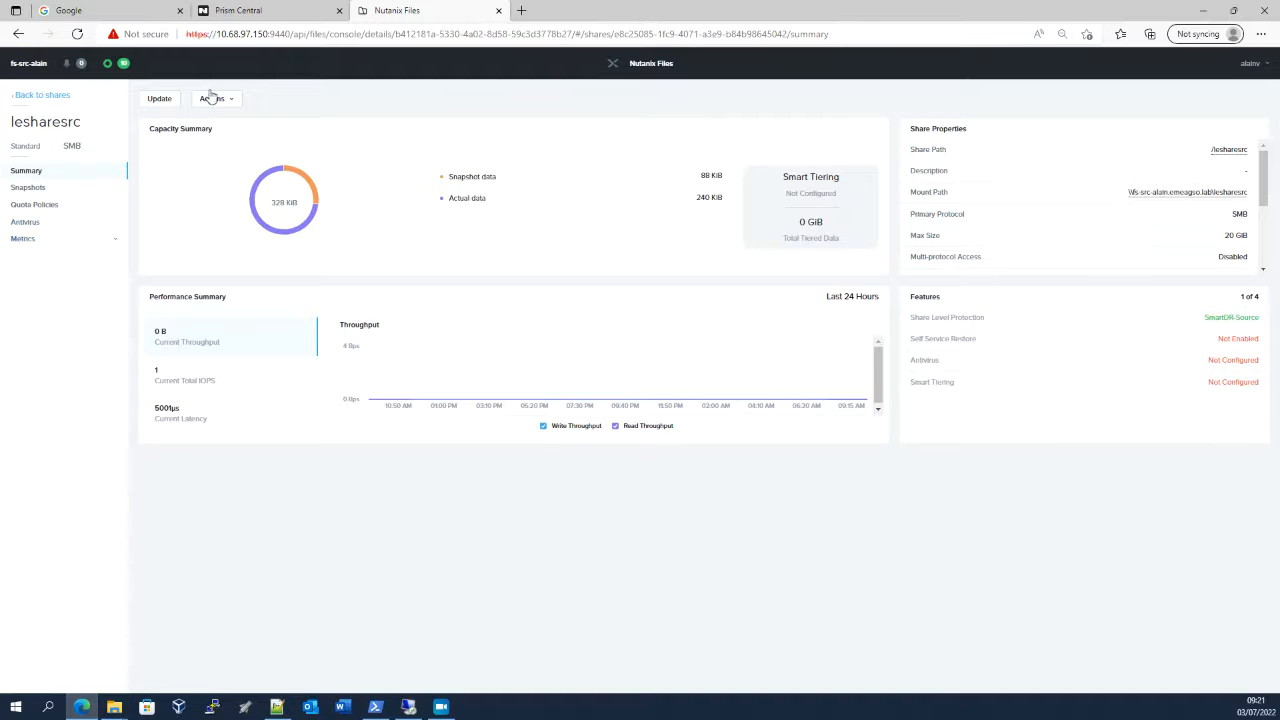
click(272, 14)
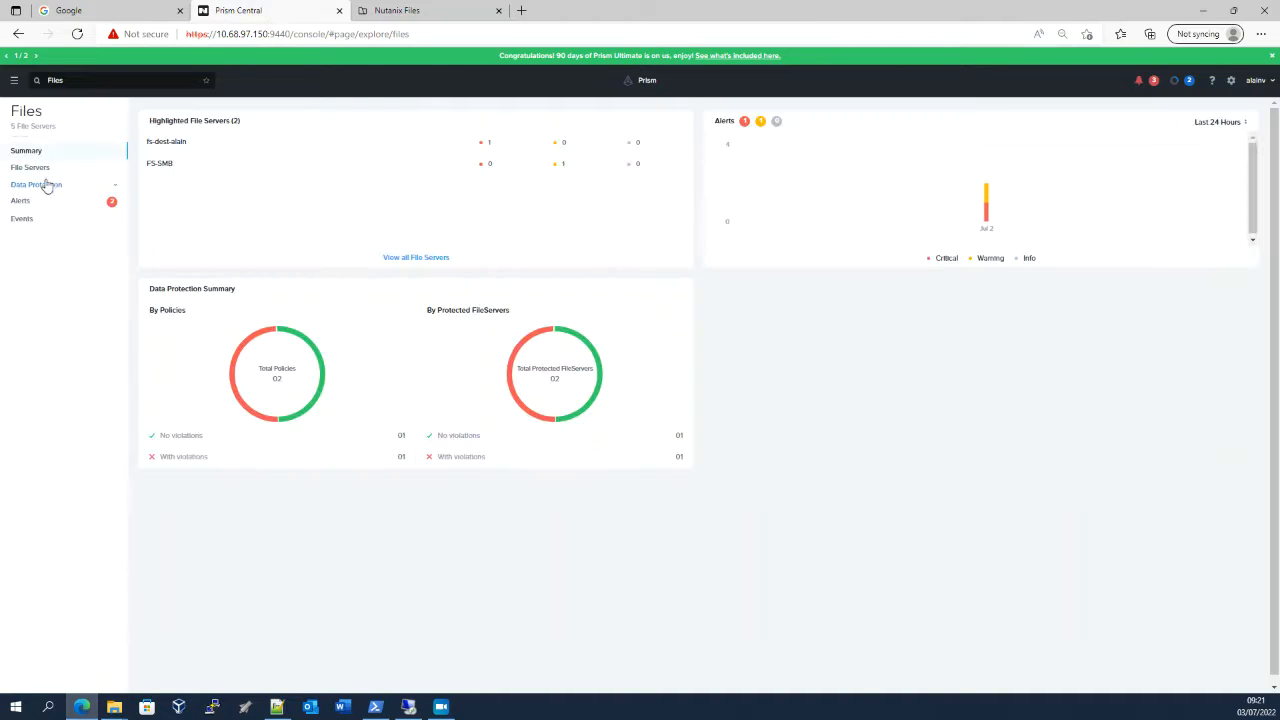
click(48, 186)
click(34, 243)
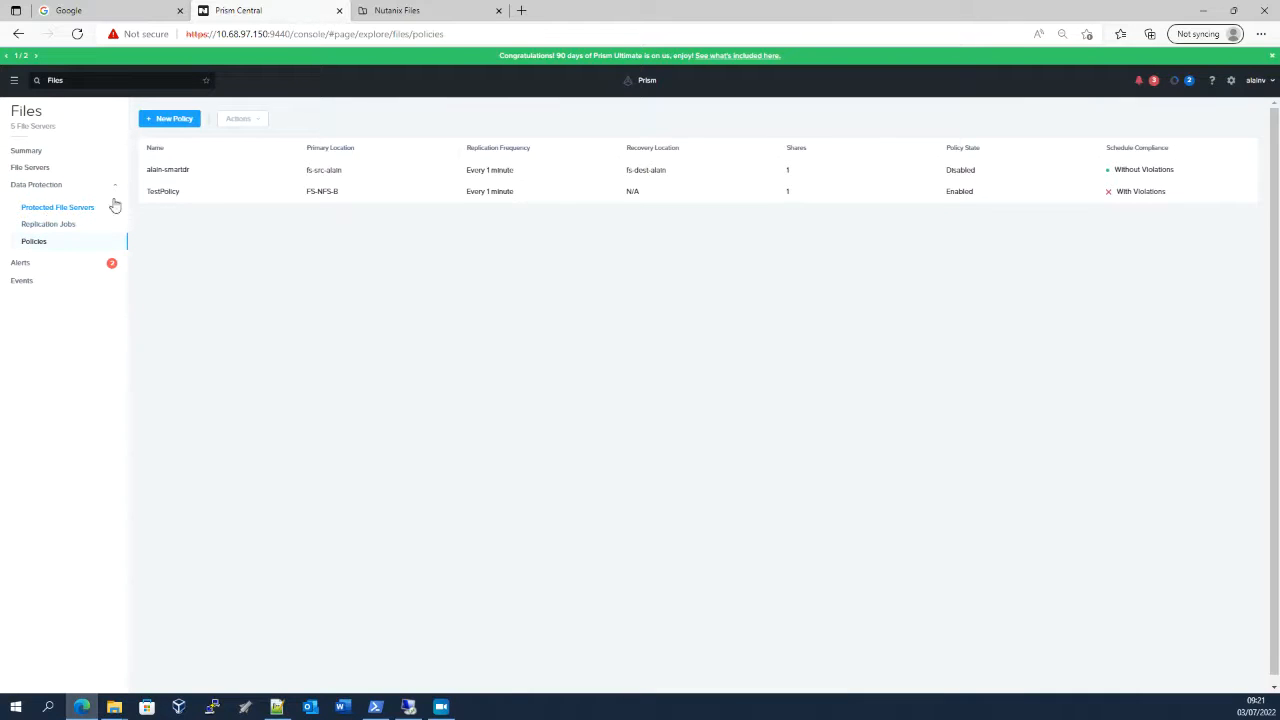
click(58, 209)
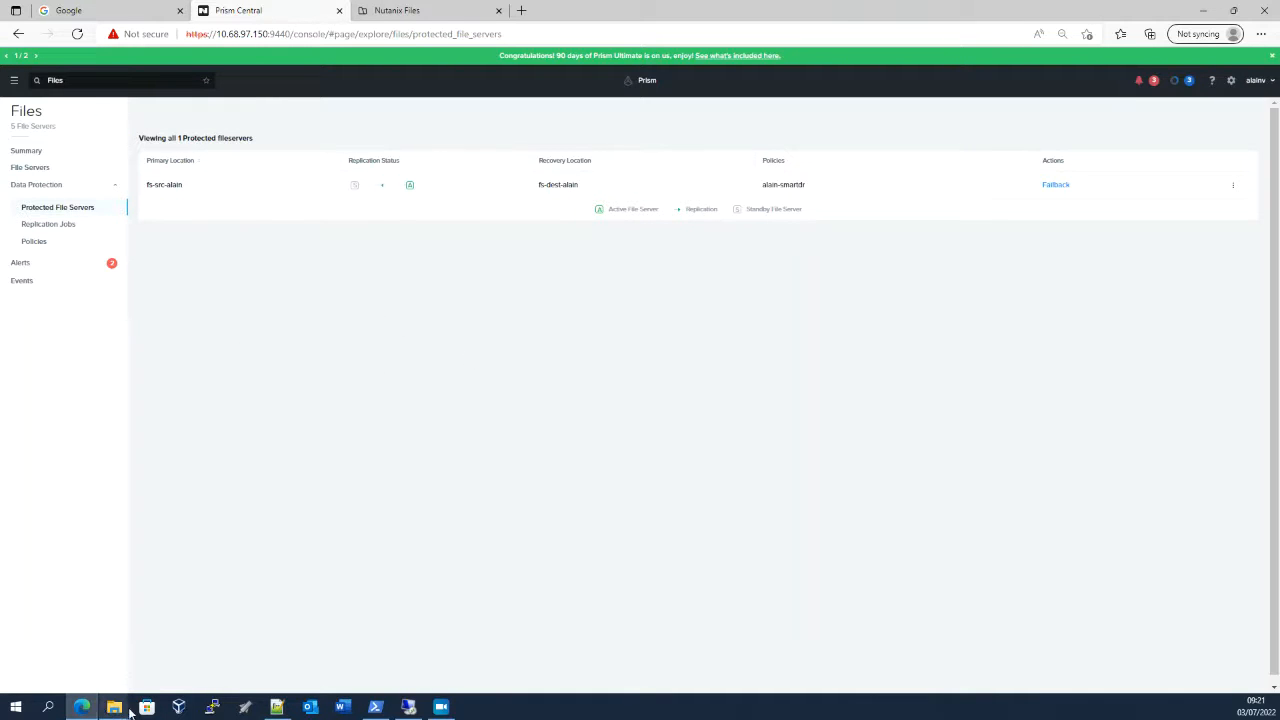
click(1189, 81)
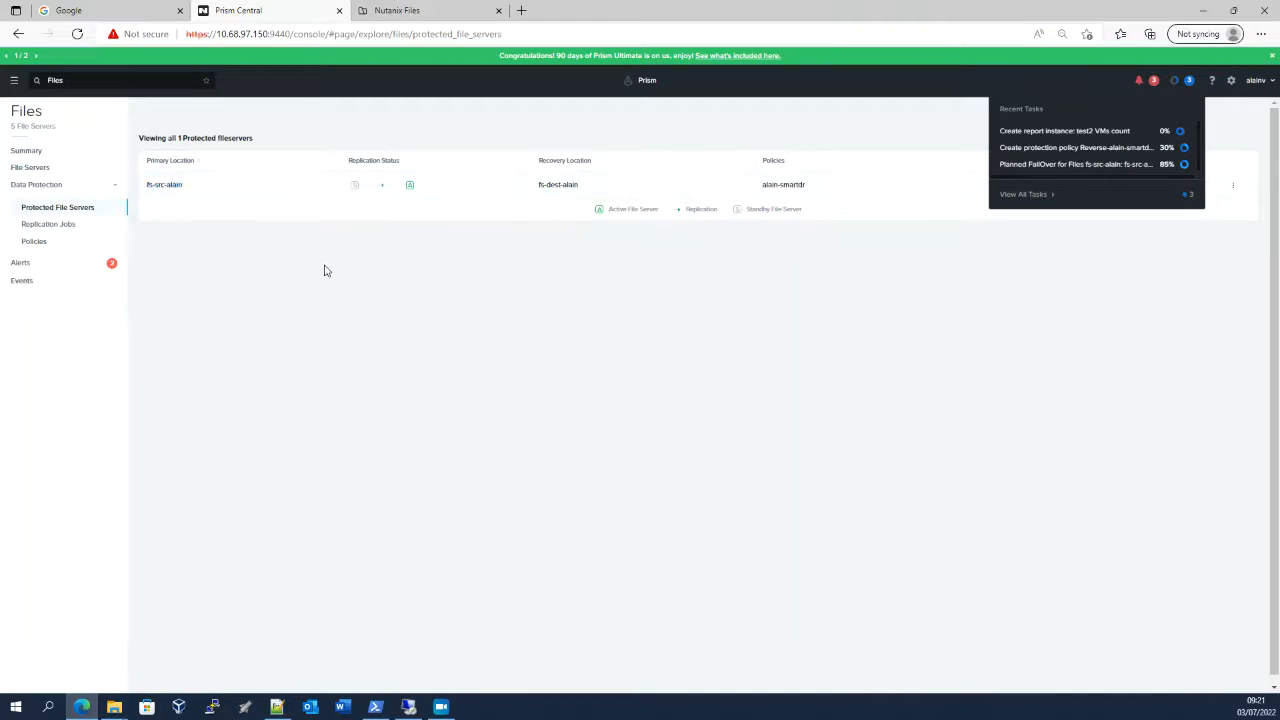
click(33, 243)
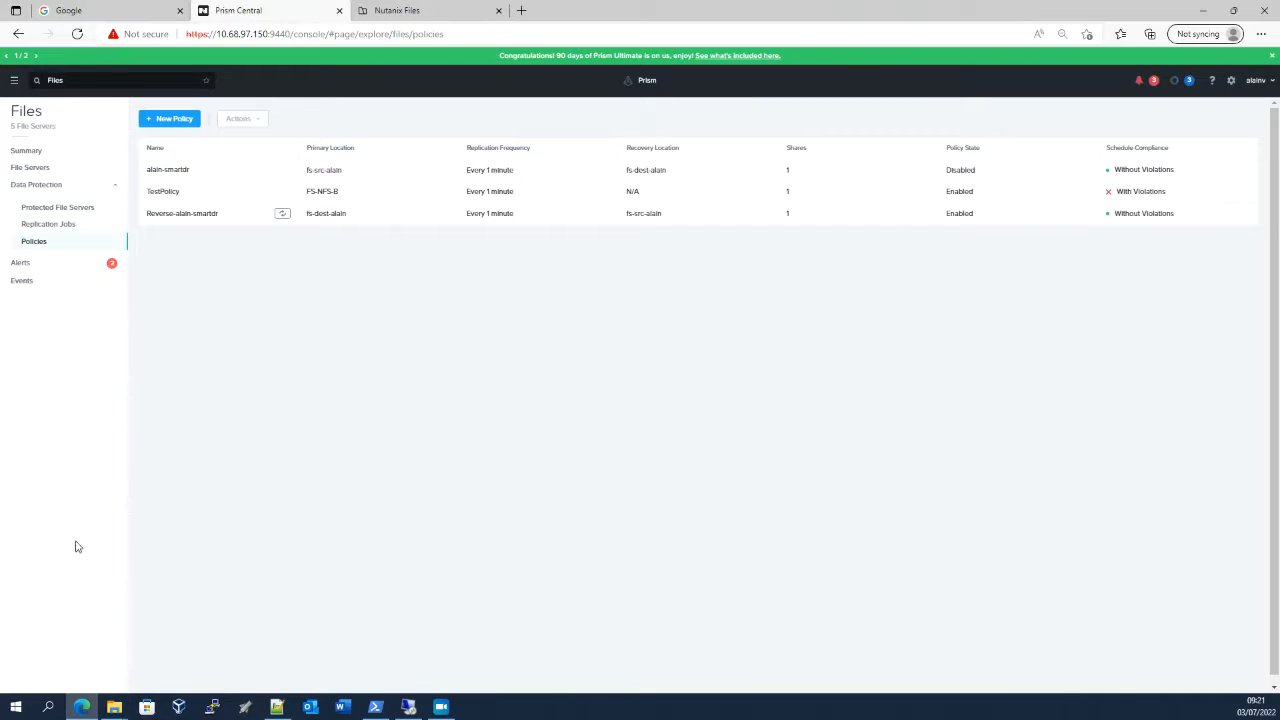
Compare the "to backup" folder in both File Explorer windows, rechecking the recent tasks in Prism Central in between
mouse_move(114, 707)
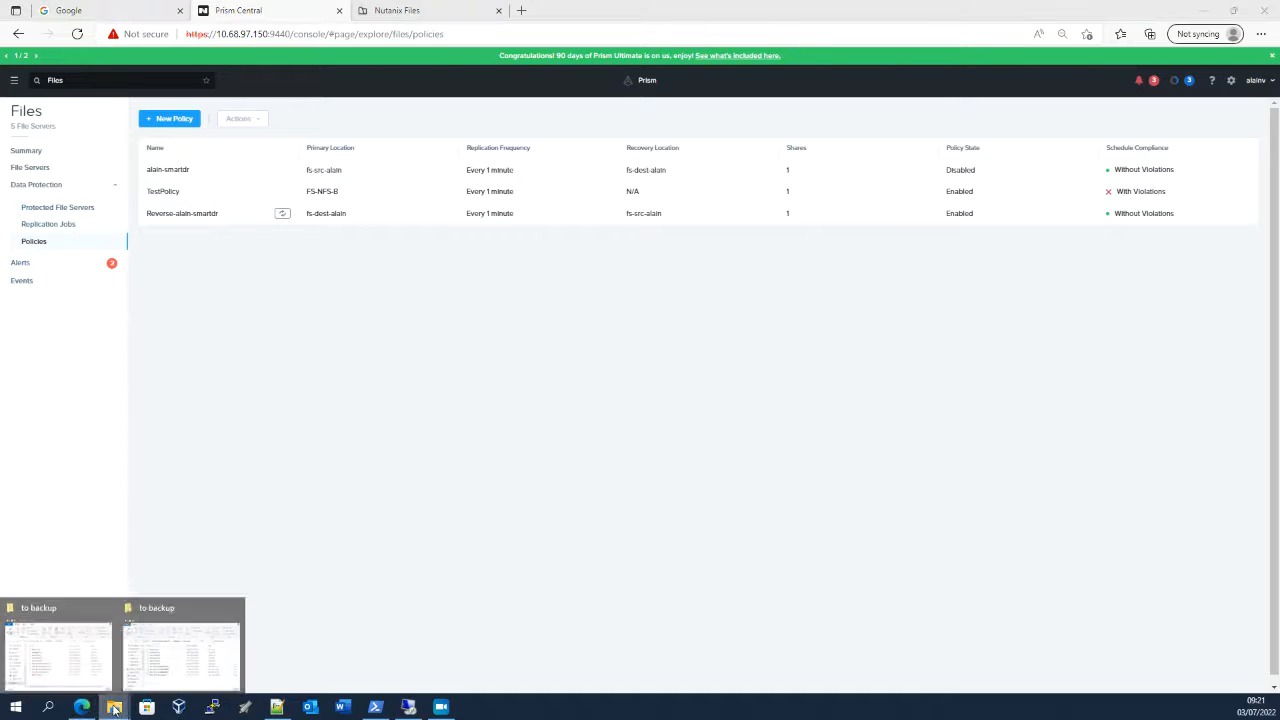
click(59, 660)
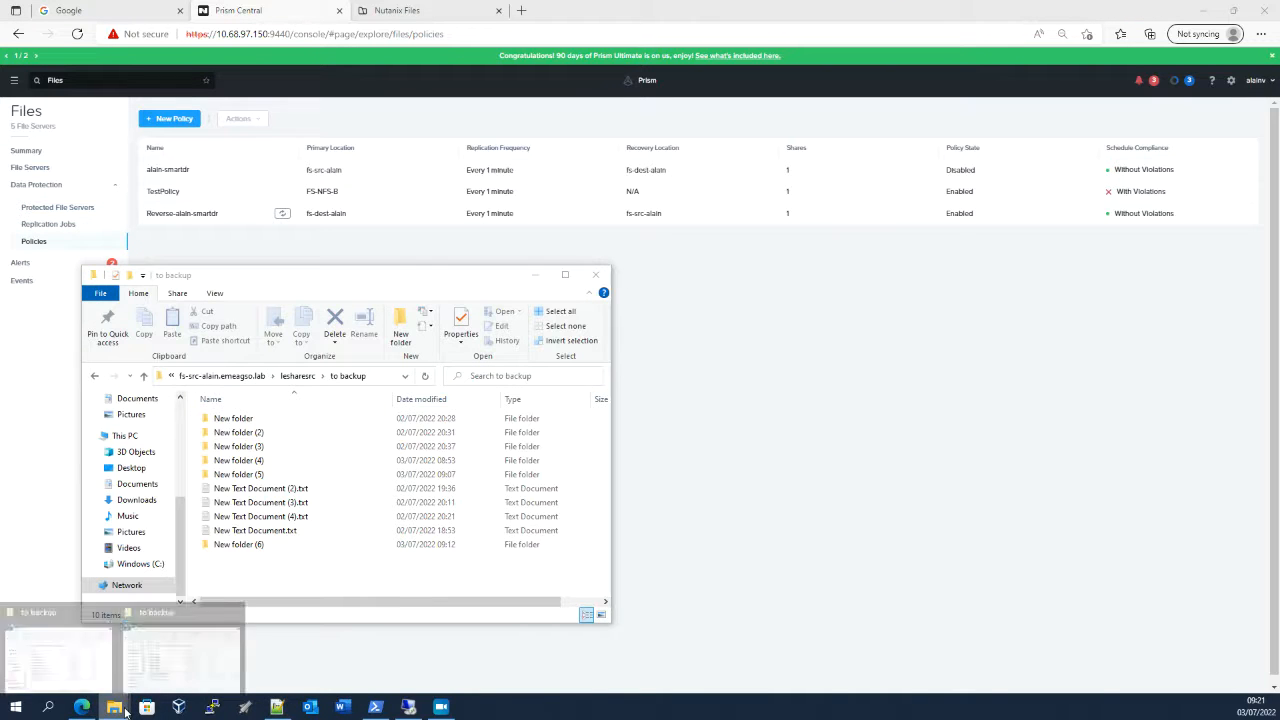
click(221, 664)
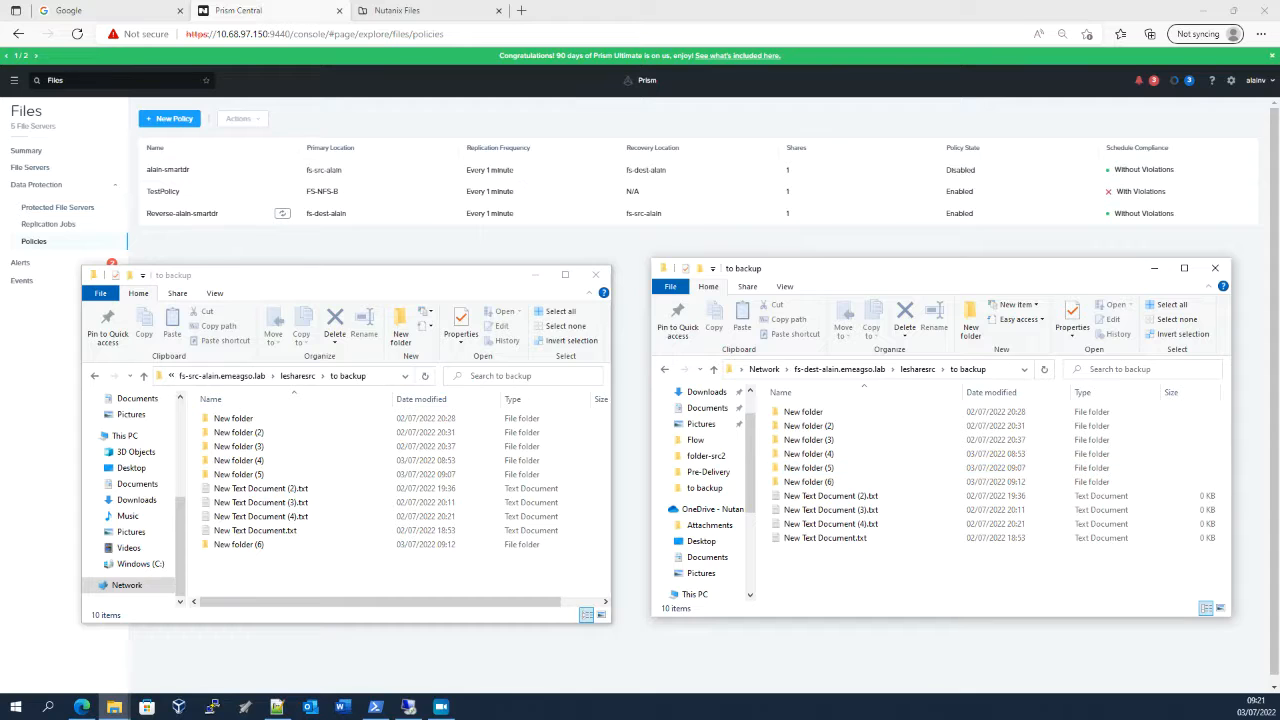
click(1189, 80)
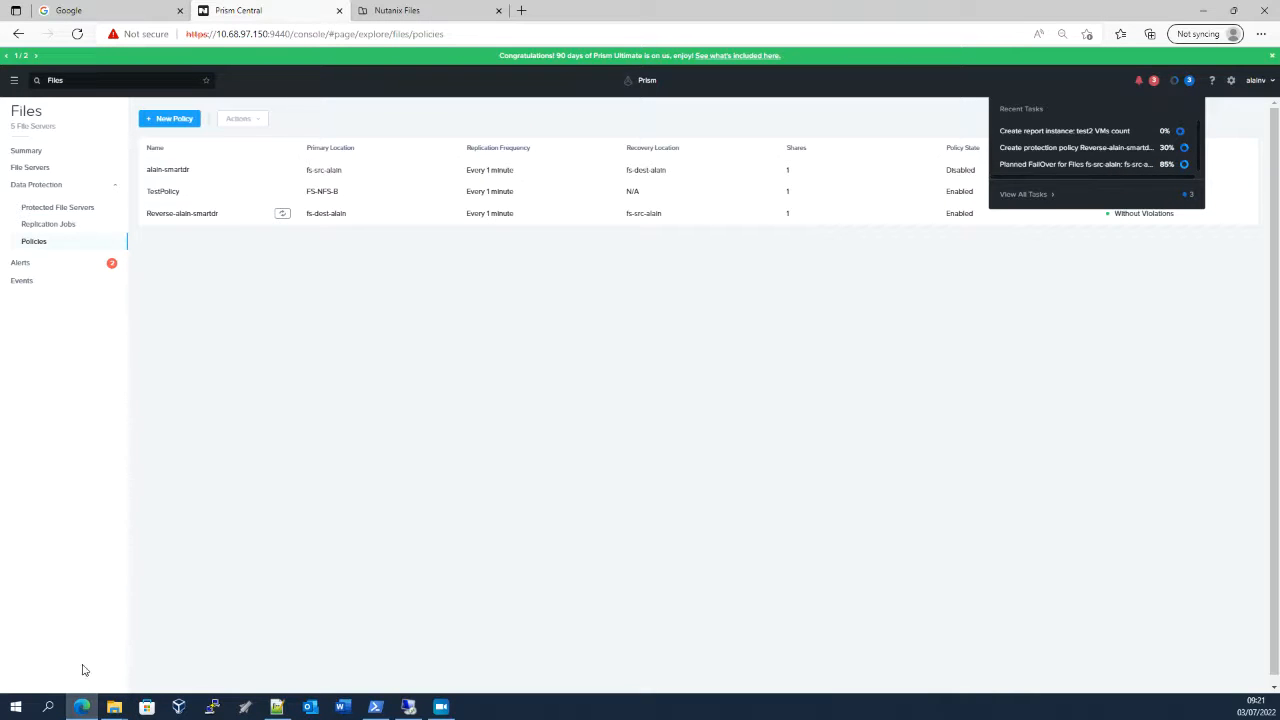
click(113, 710)
click(117, 660)
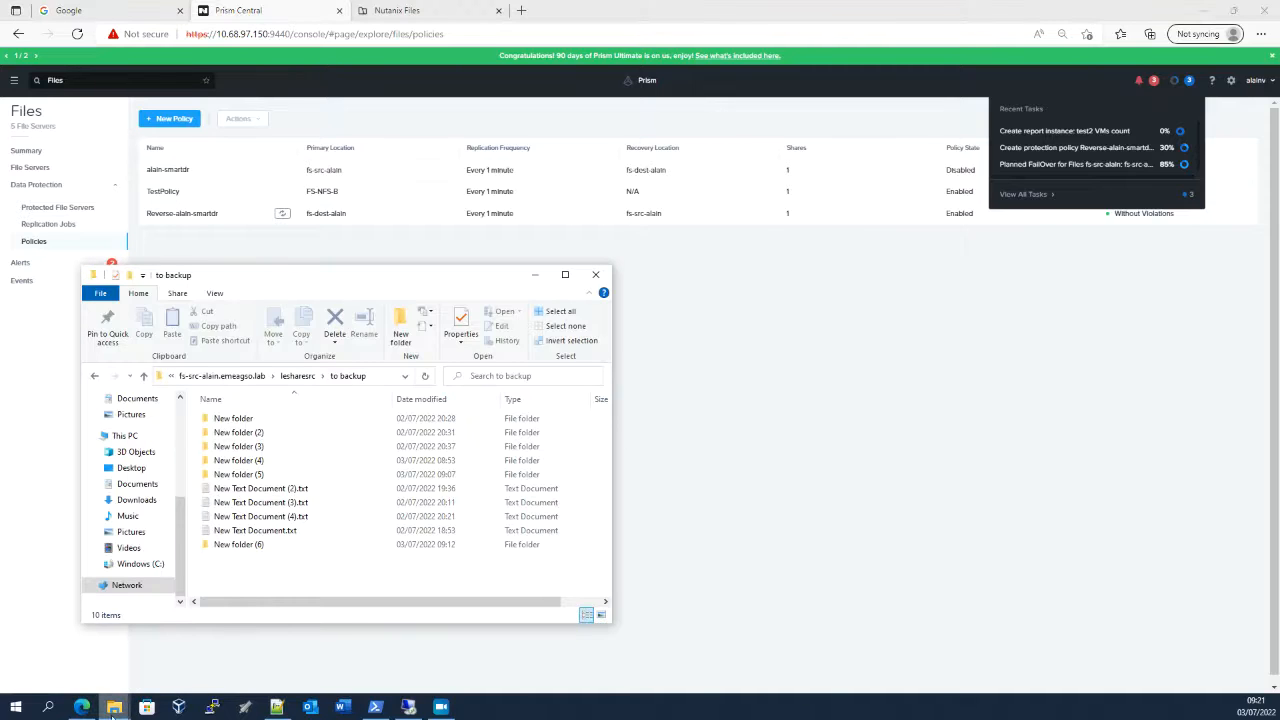
mouse_move(117, 710)
click(166, 662)
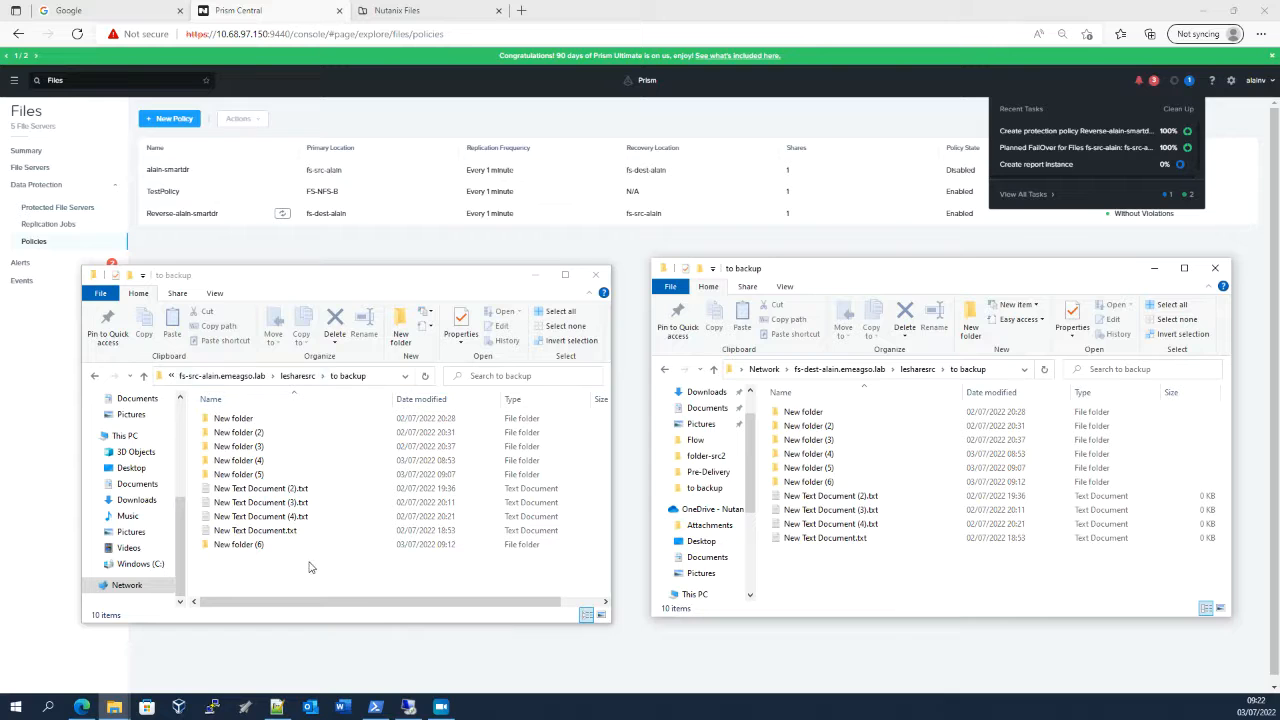
Check the replication status of the protected file server in Prism Central and bring both "to backup" File Explorer windows forward
click(58, 209)
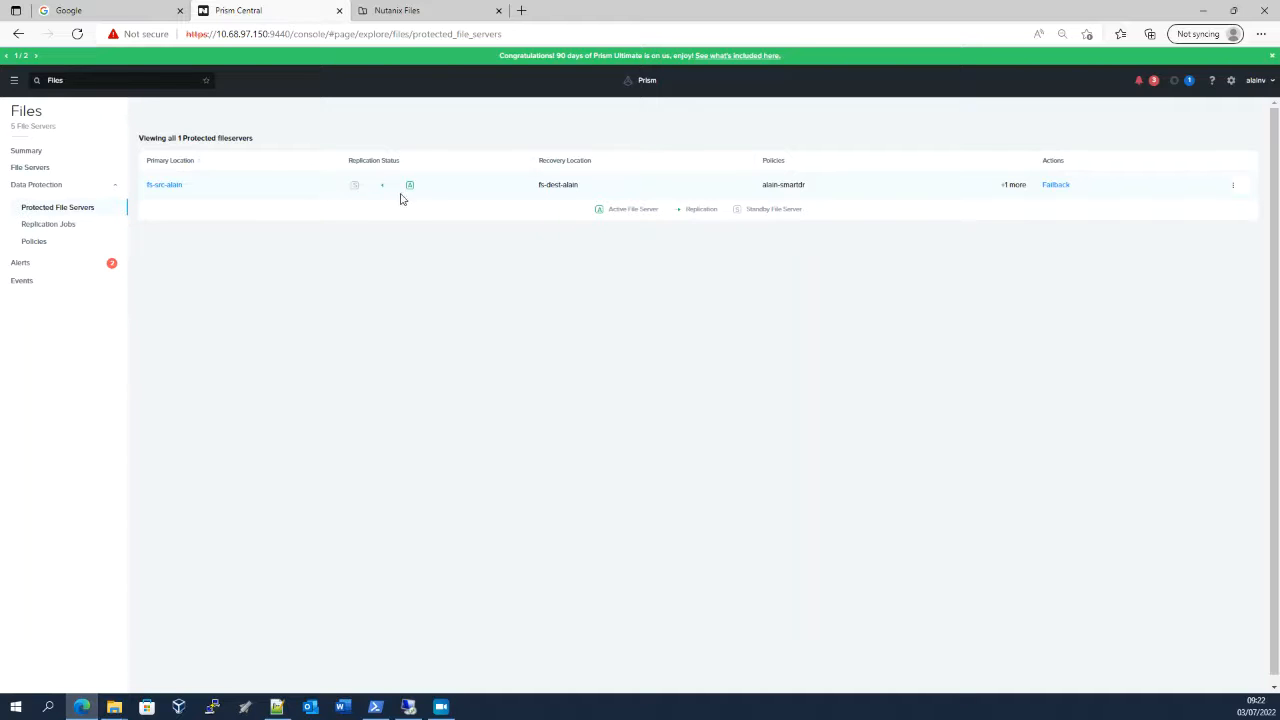
mouse_move(114, 706)
click(79, 670)
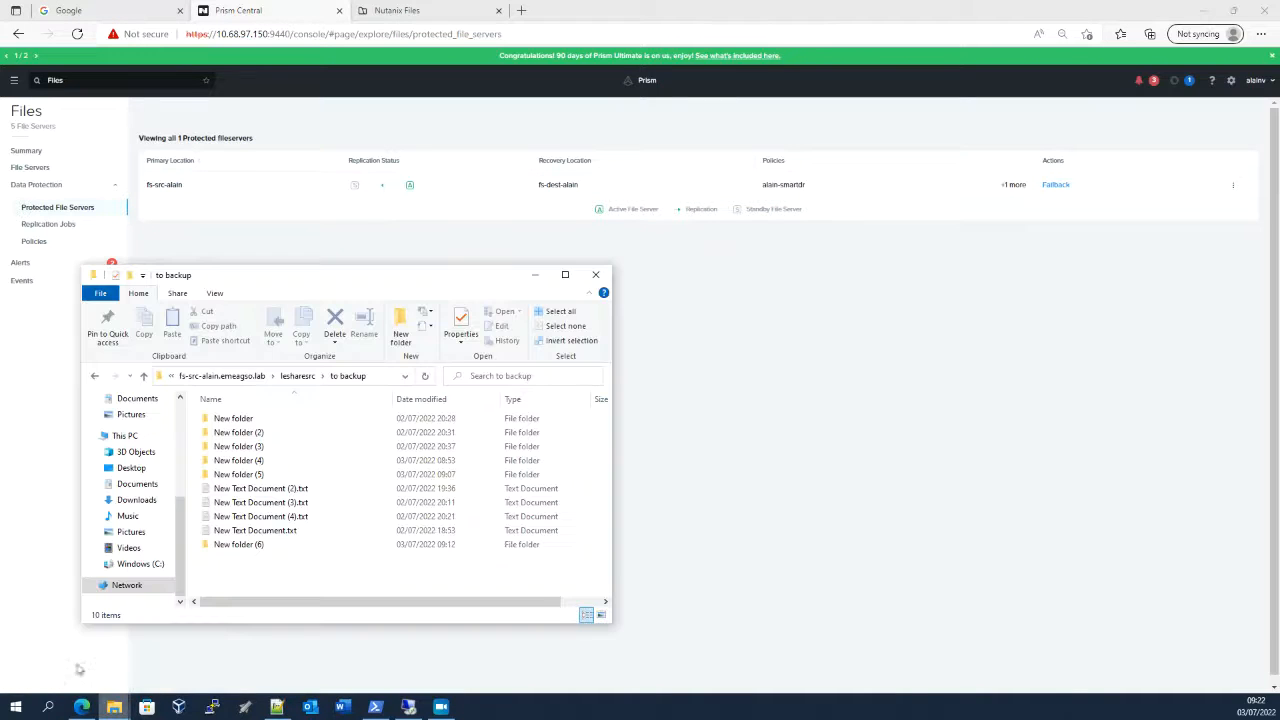
click(189, 655)
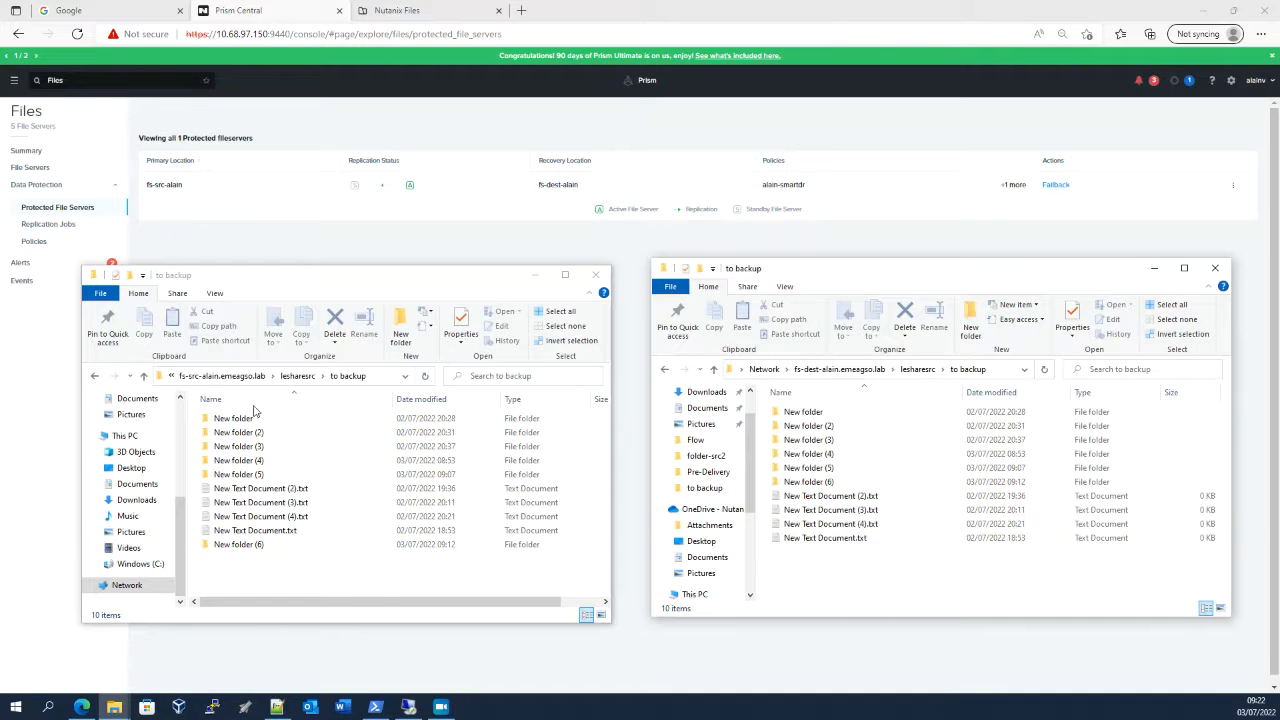
Try to create a new folder in the "to backup" folder on the source file server
click(328, 564)
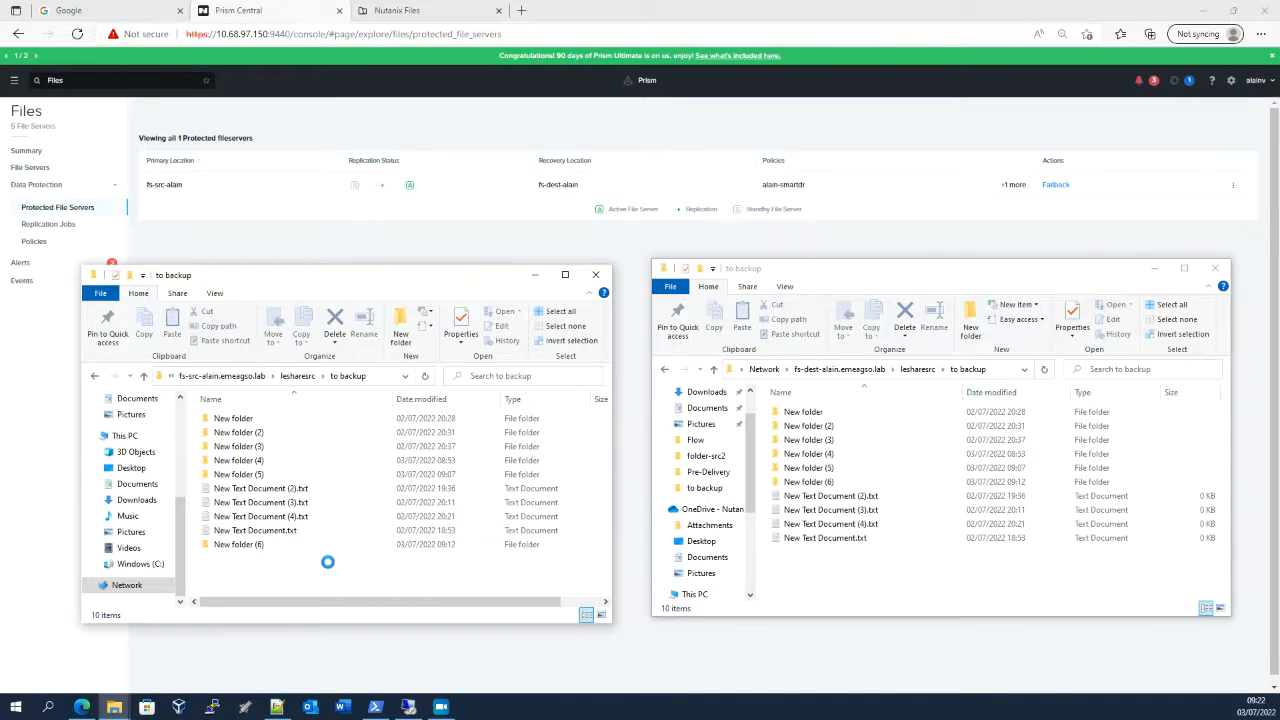
right_click(328, 564)
mouse_move(383, 530)
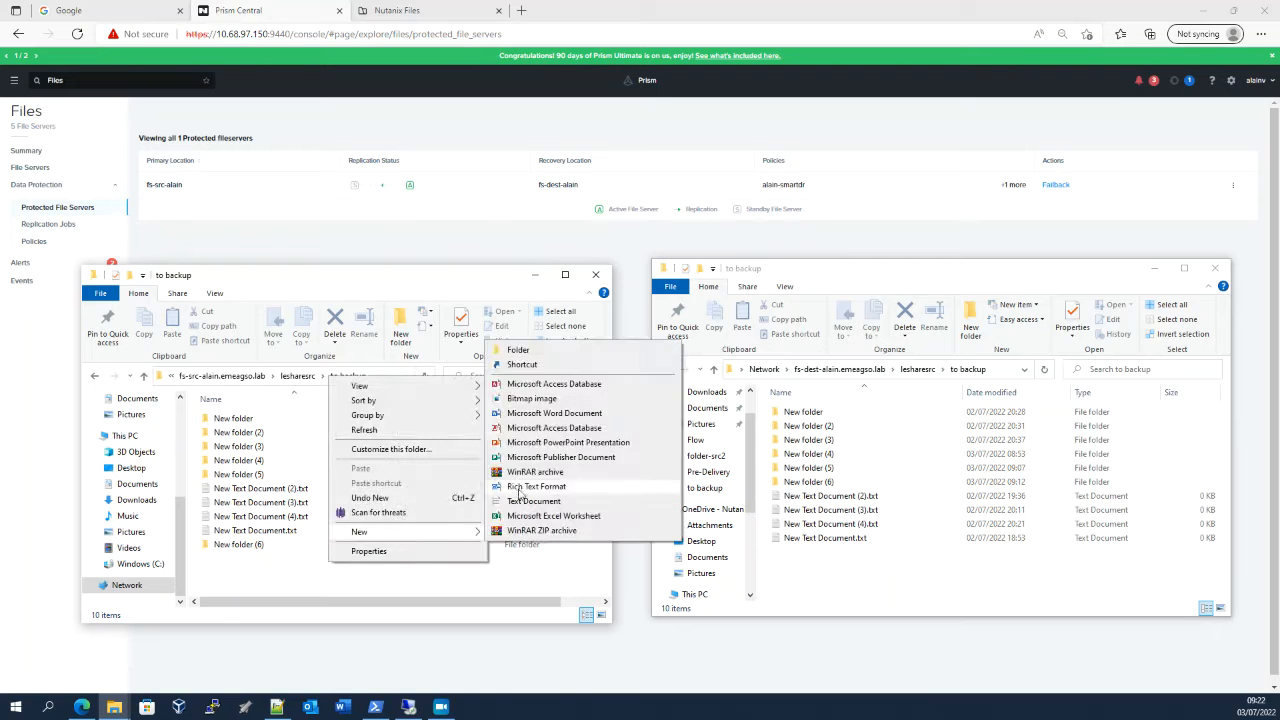
click(515, 350)
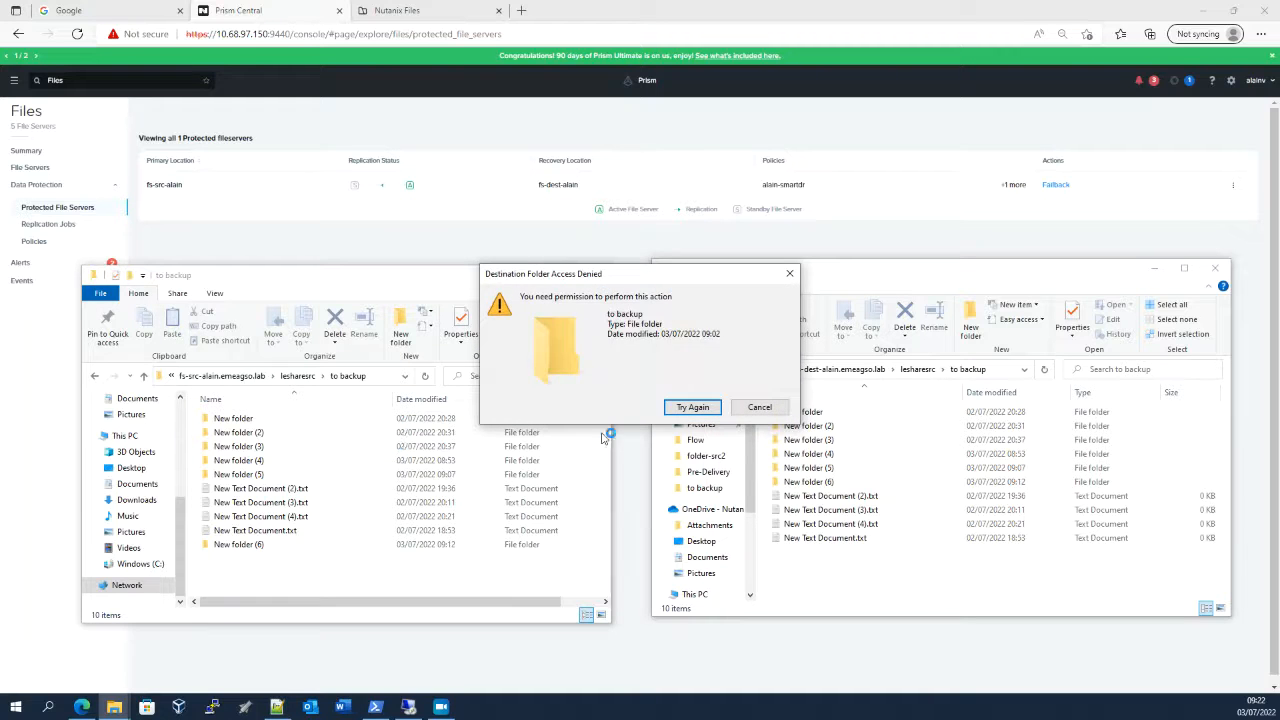
click(759, 409)
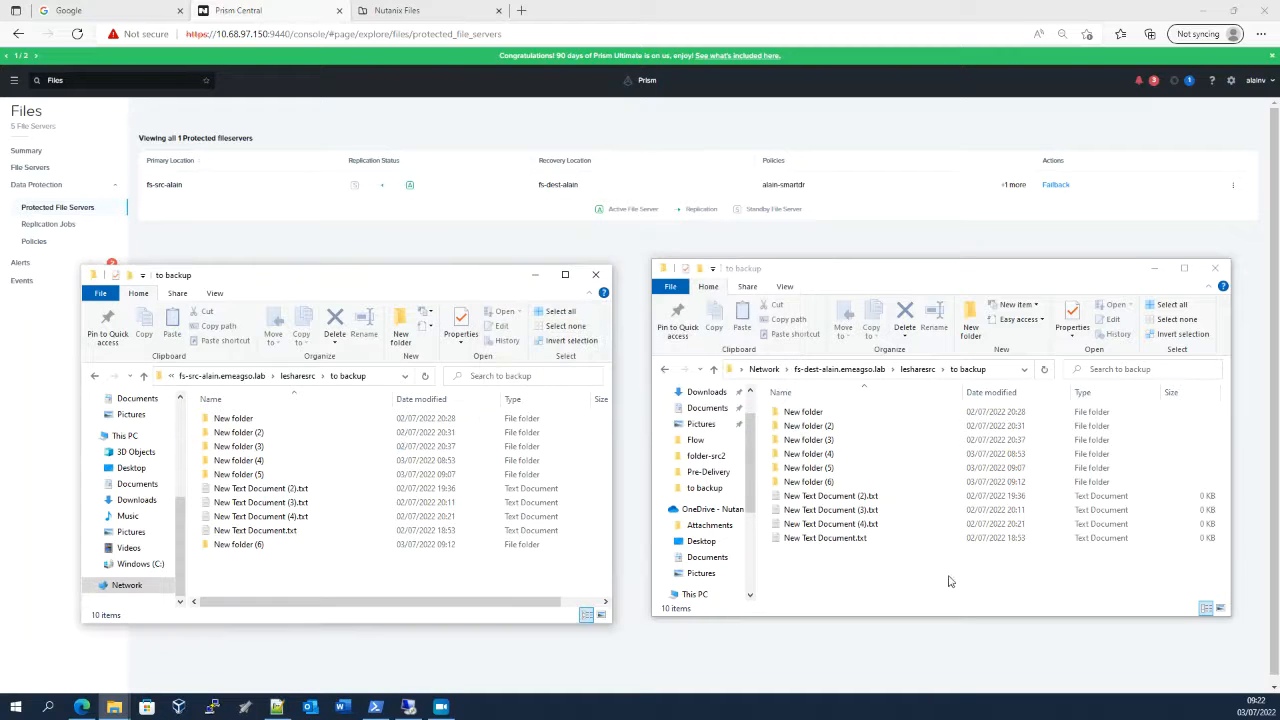
Create two new folders in "to backup" on the destination file server and refresh the source file server's "to backup" window
right_click(897, 548)
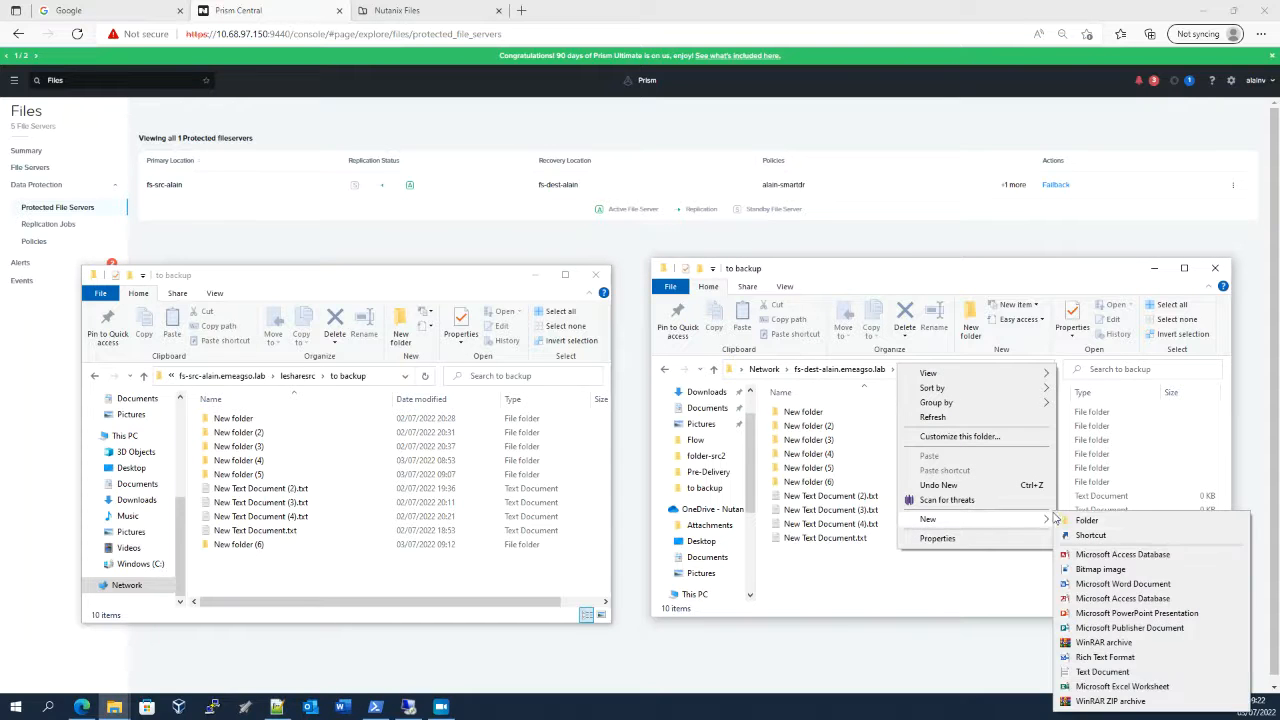
click(1082, 520)
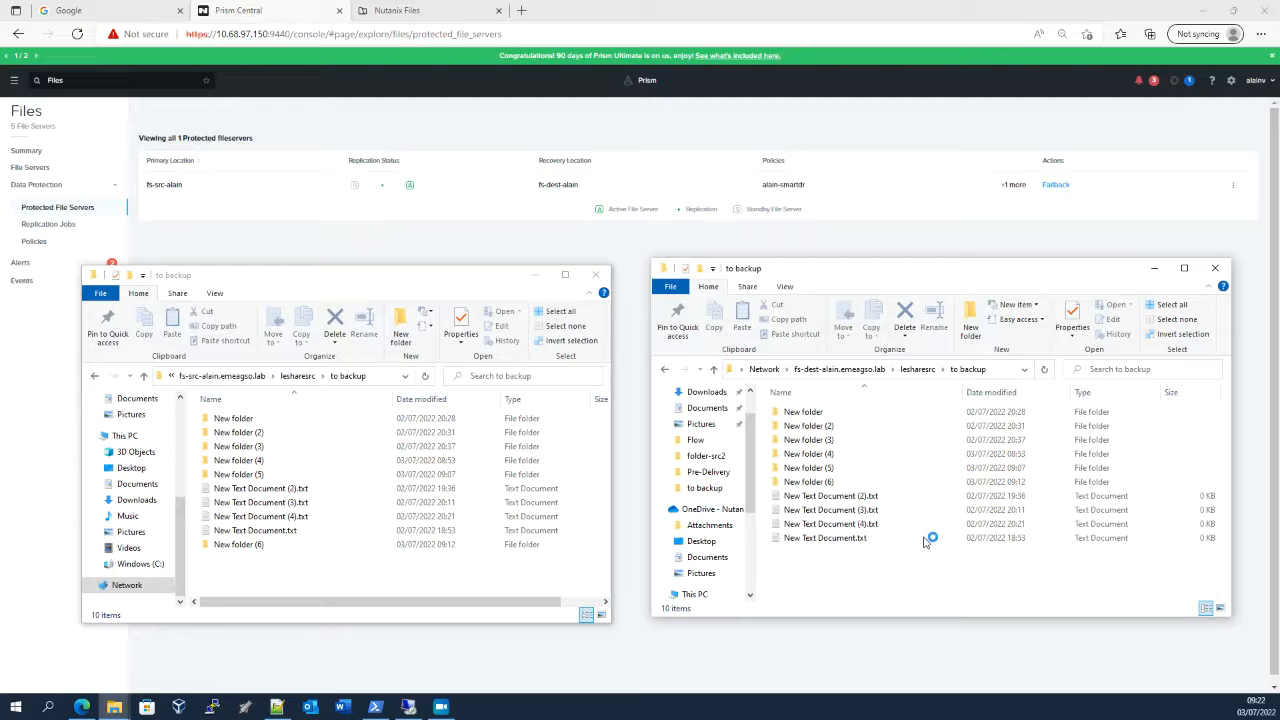
click(858, 579)
right_click(862, 574)
mouse_move(900, 538)
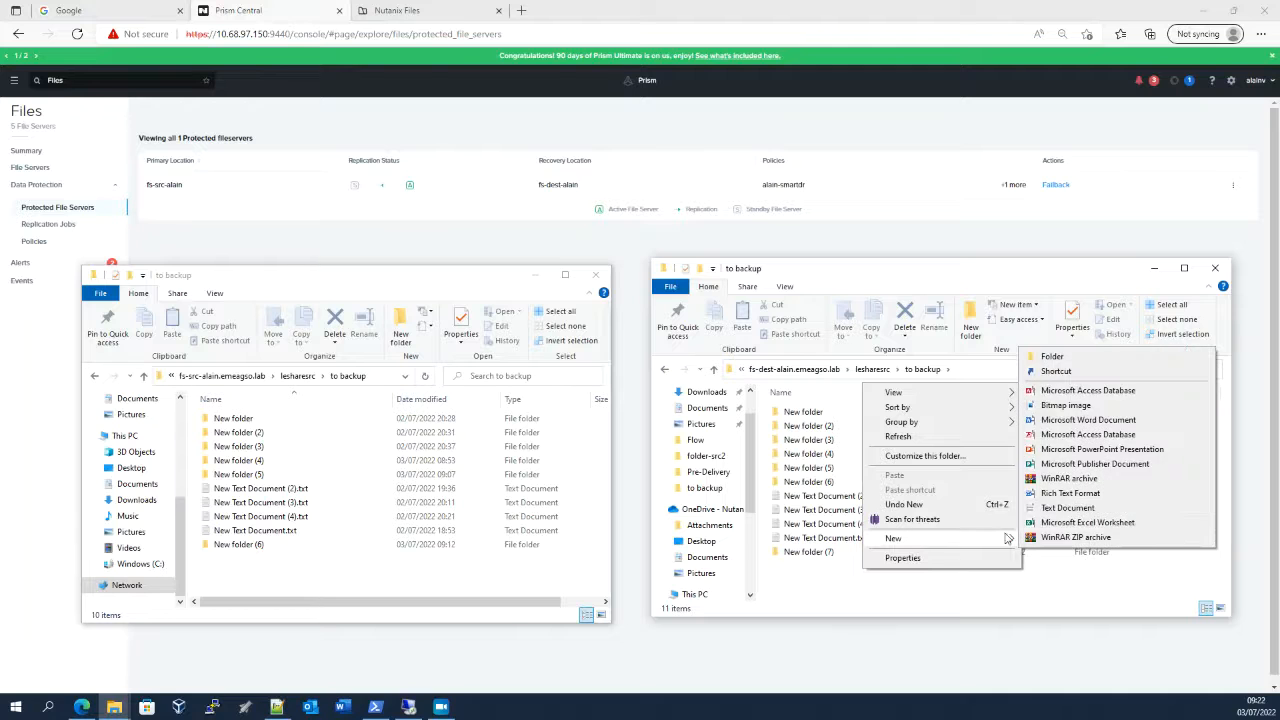
click(1058, 356)
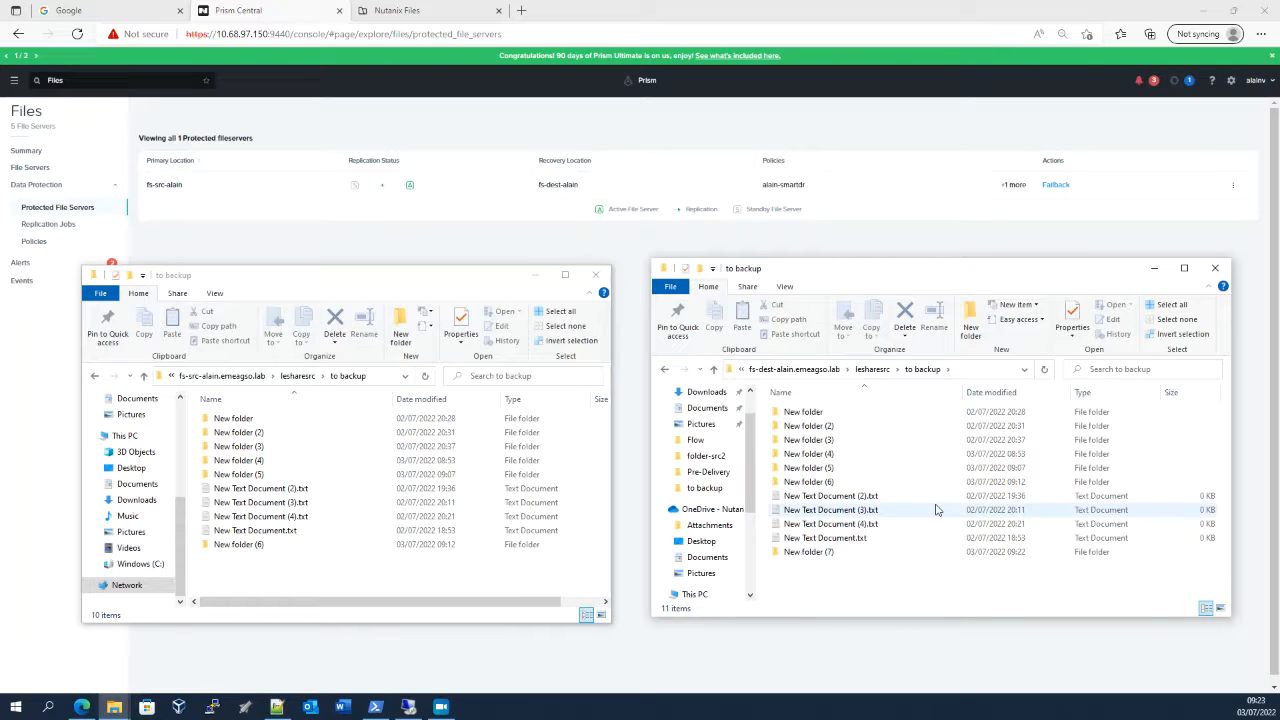
click(864, 589)
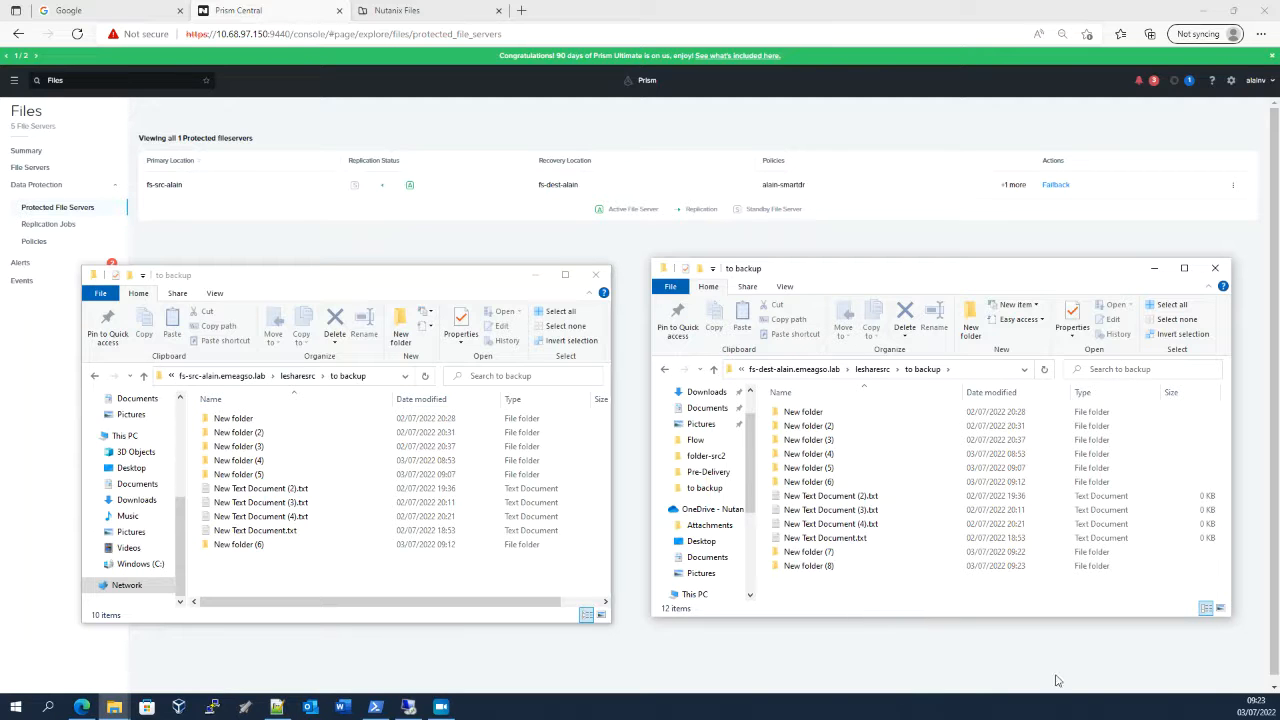
mouse_move(1264, 712)
click(425, 376)
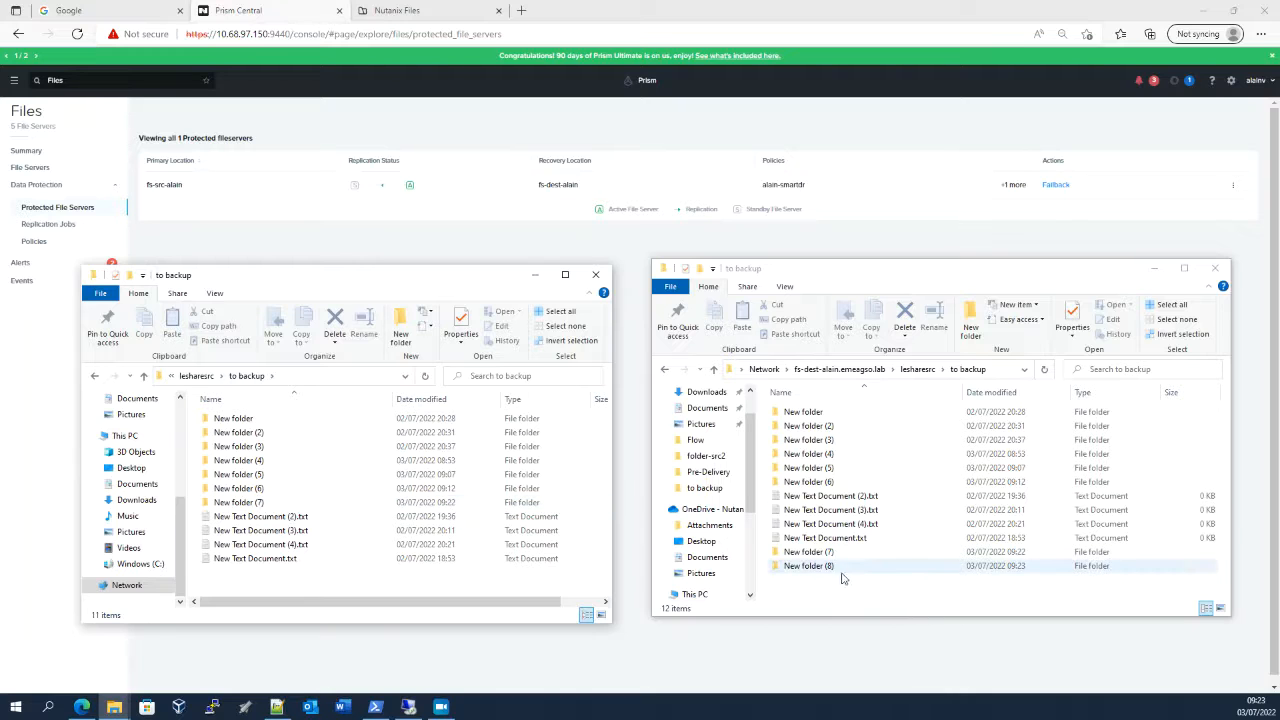
Refresh the source file server's "to backup" window, then check the replication policies and protected file servers in Prism Central
click(424, 377)
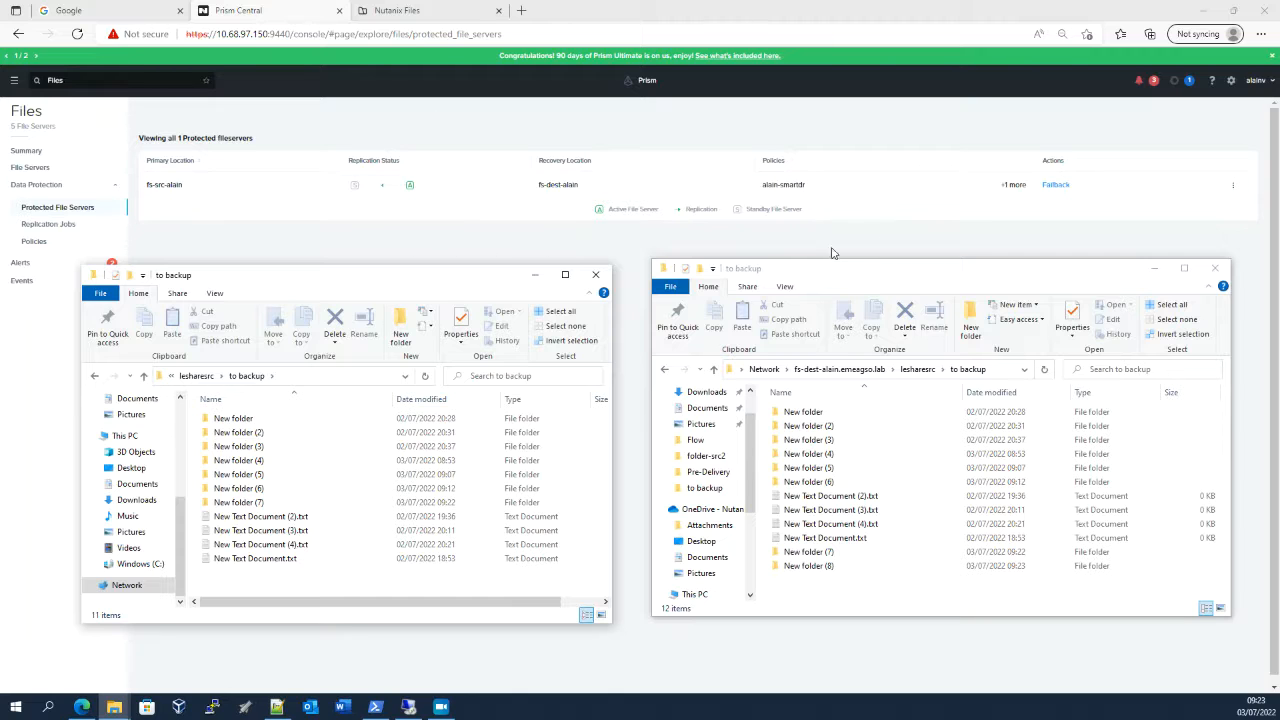
click(868, 244)
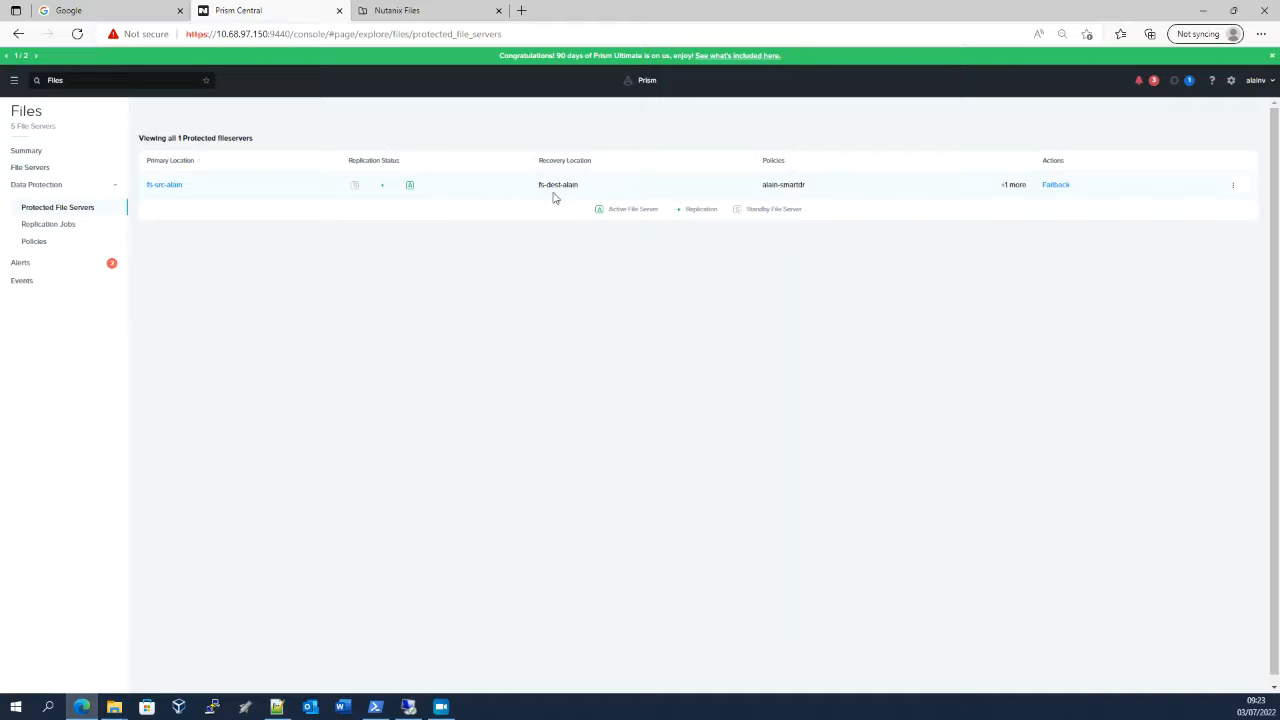
click(30, 242)
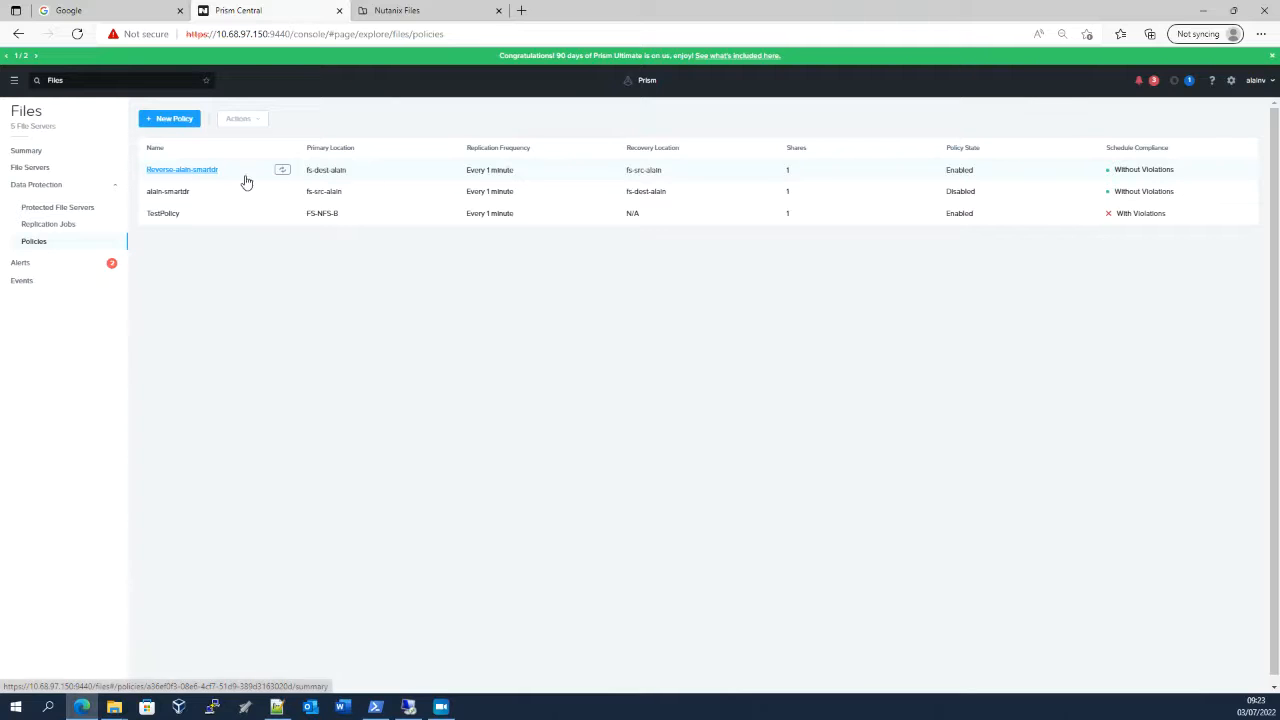
click(60, 208)
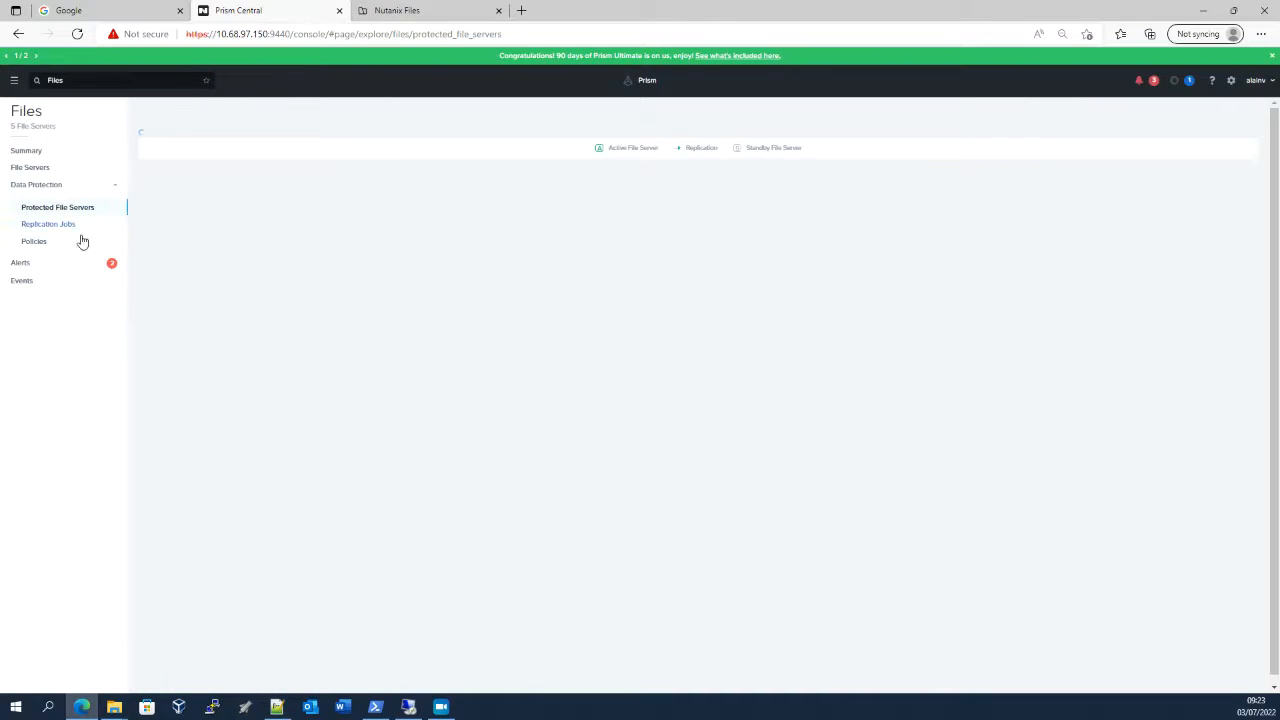
Bring both "to backup" File Explorer windows forward and refresh the source file server's folder to check for replicated data
mouse_move(114, 707)
click(88, 661)
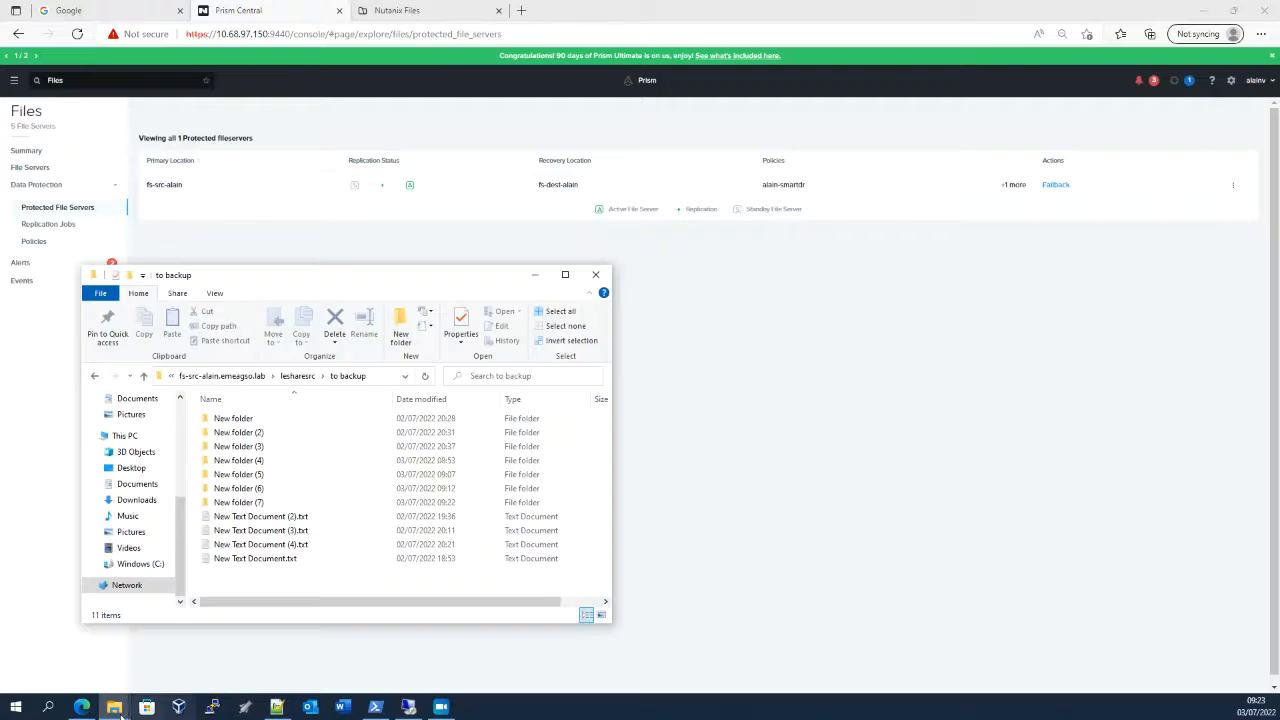
click(181, 650)
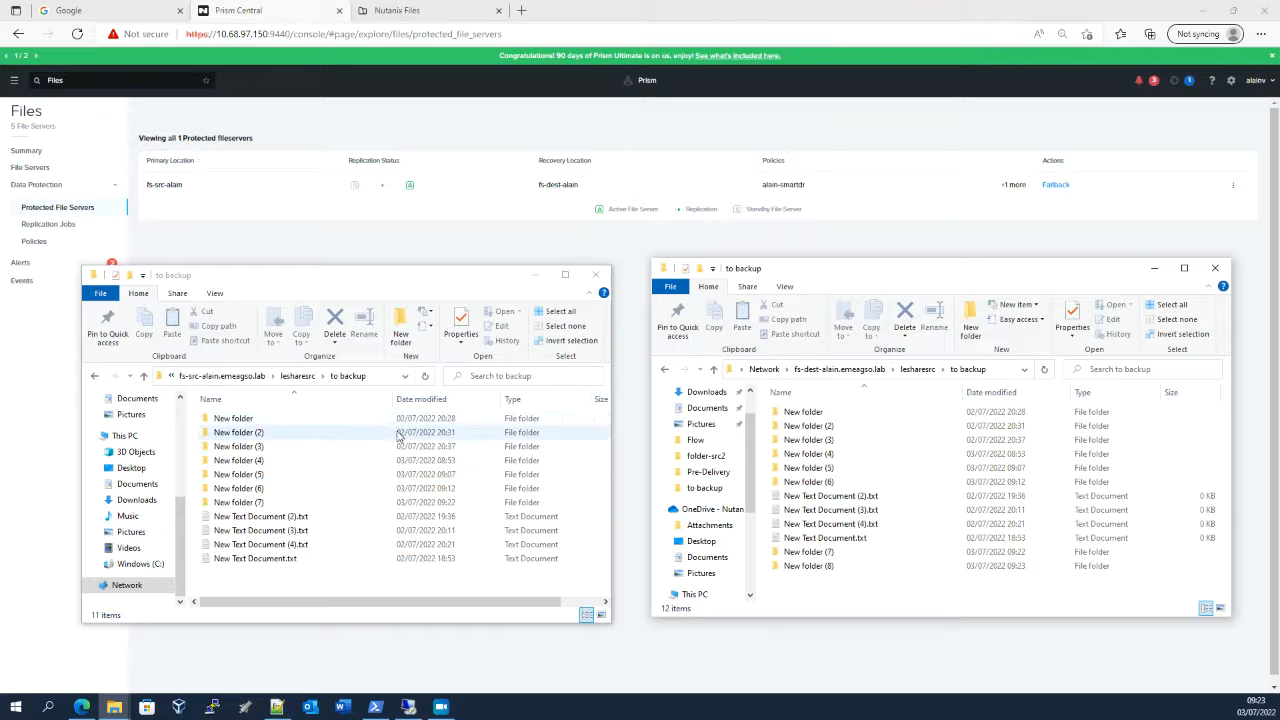
click(424, 380)
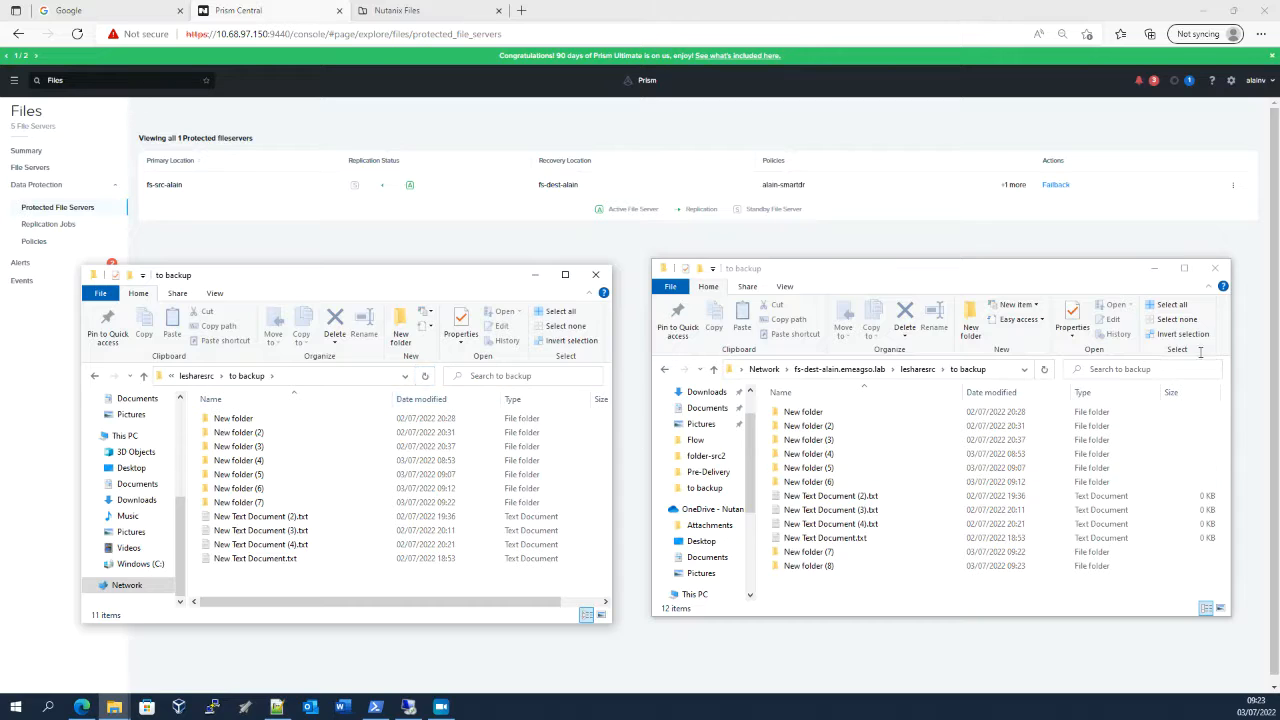
Open the failback settings in Prism Central, fill in the Active Directory username and password, and reuse these credentials for the DNS entries
click(1003, 233)
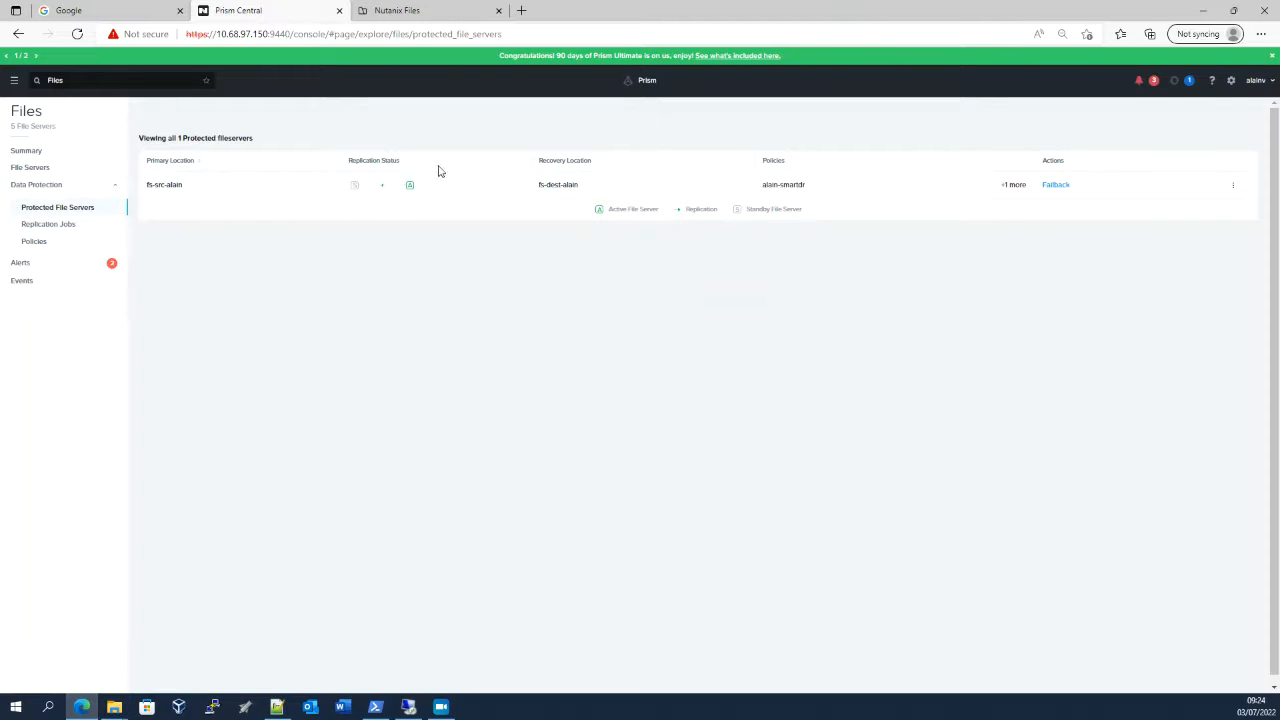
click(1054, 190)
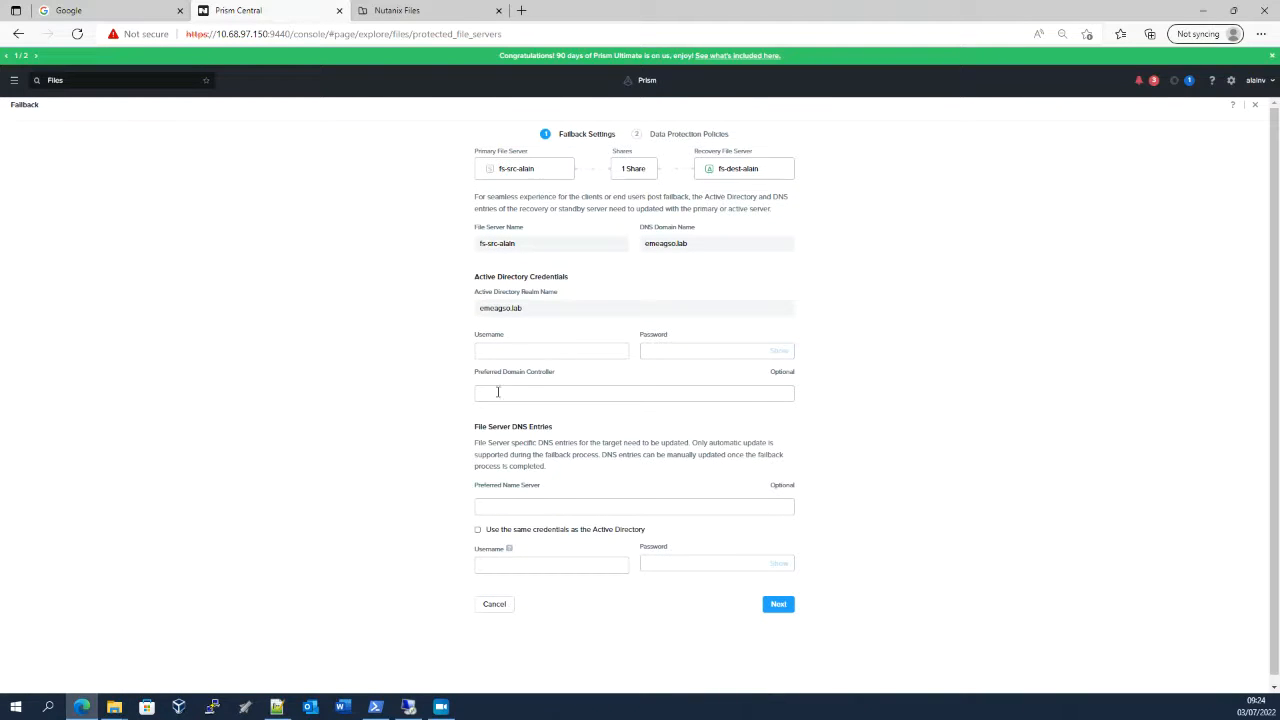
click(517, 350)
click(530, 395)
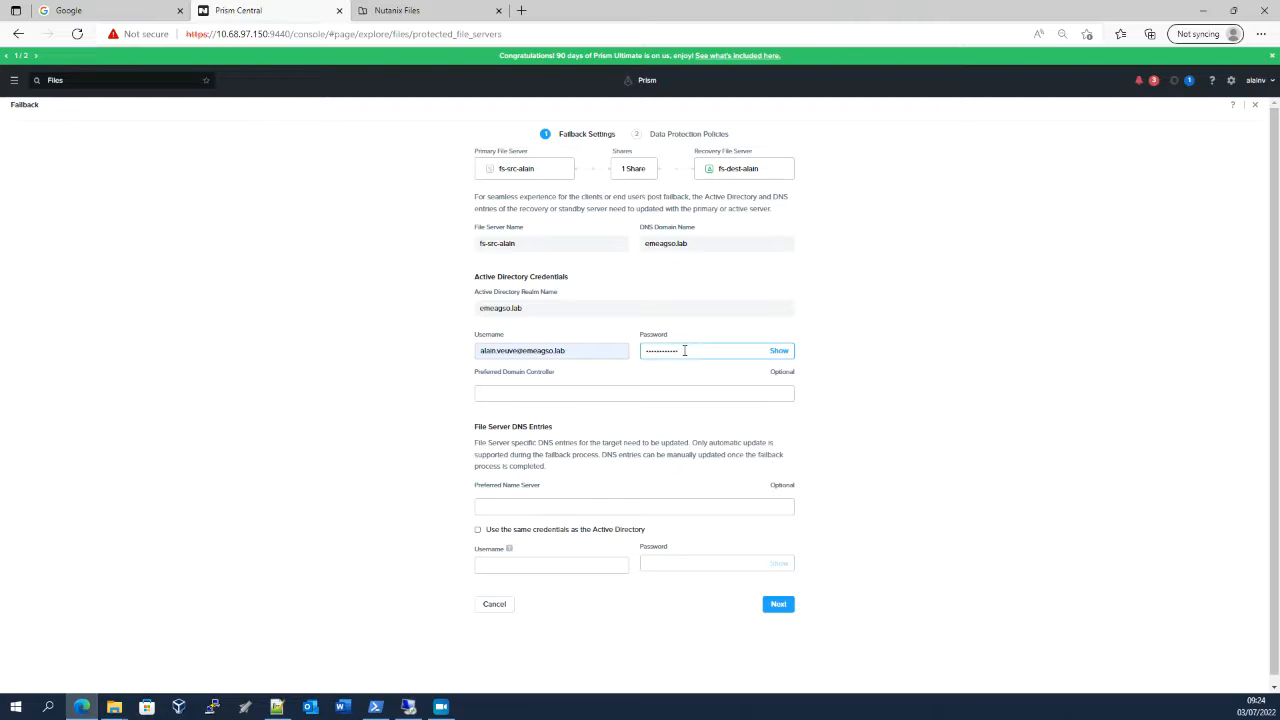
click(477, 530)
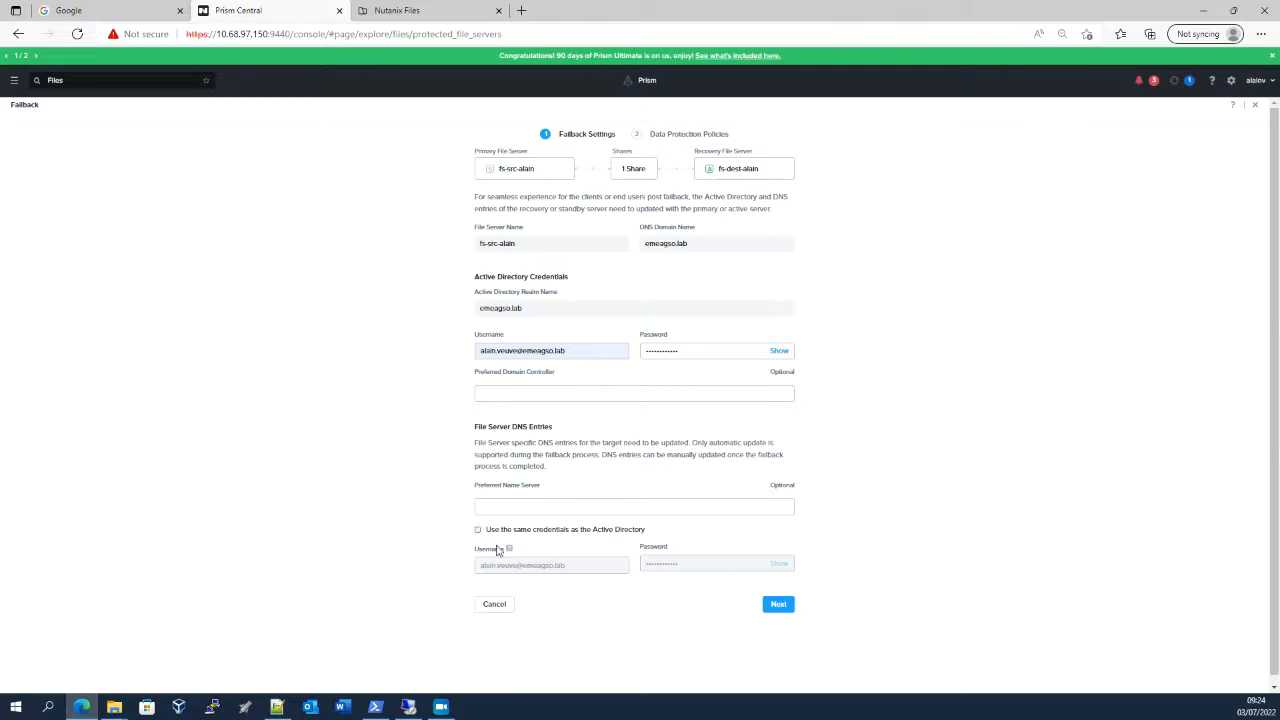
Start the failback after reviewing the resulting data protection policies, and clean up the completed entries in the recent tasks
click(779, 605)
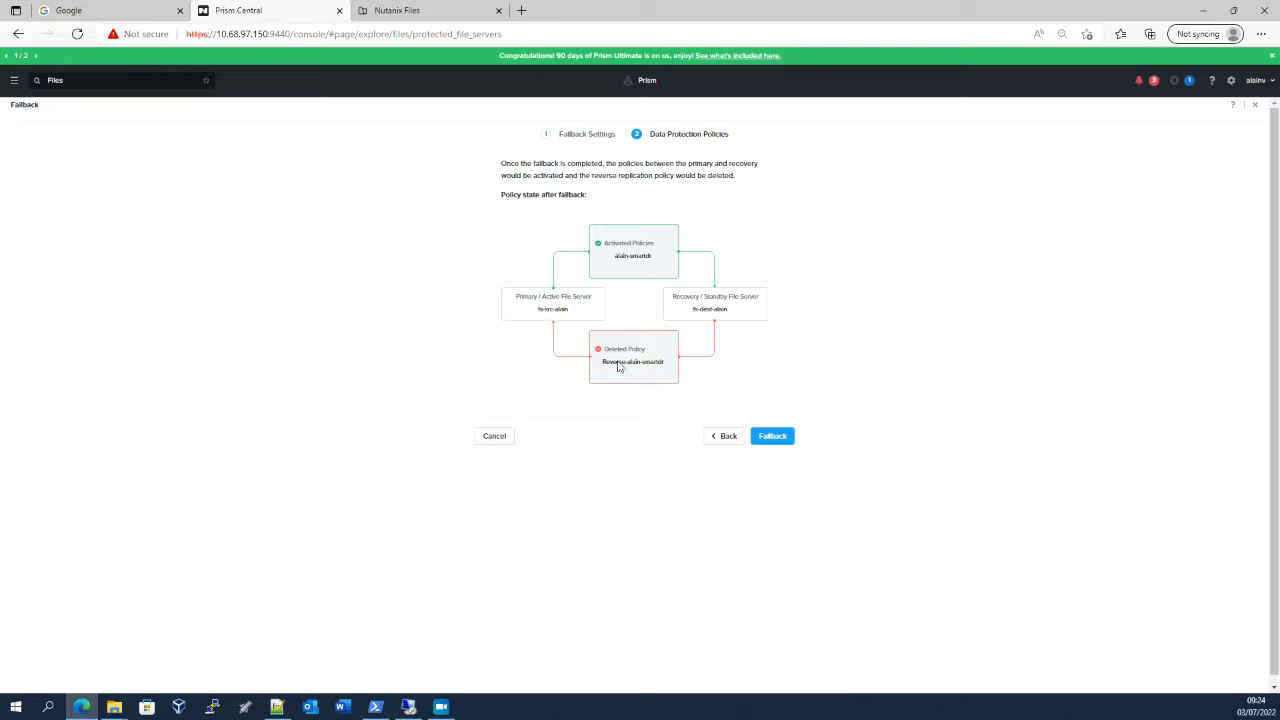
drag(603, 363, 666, 374)
click(776, 441)
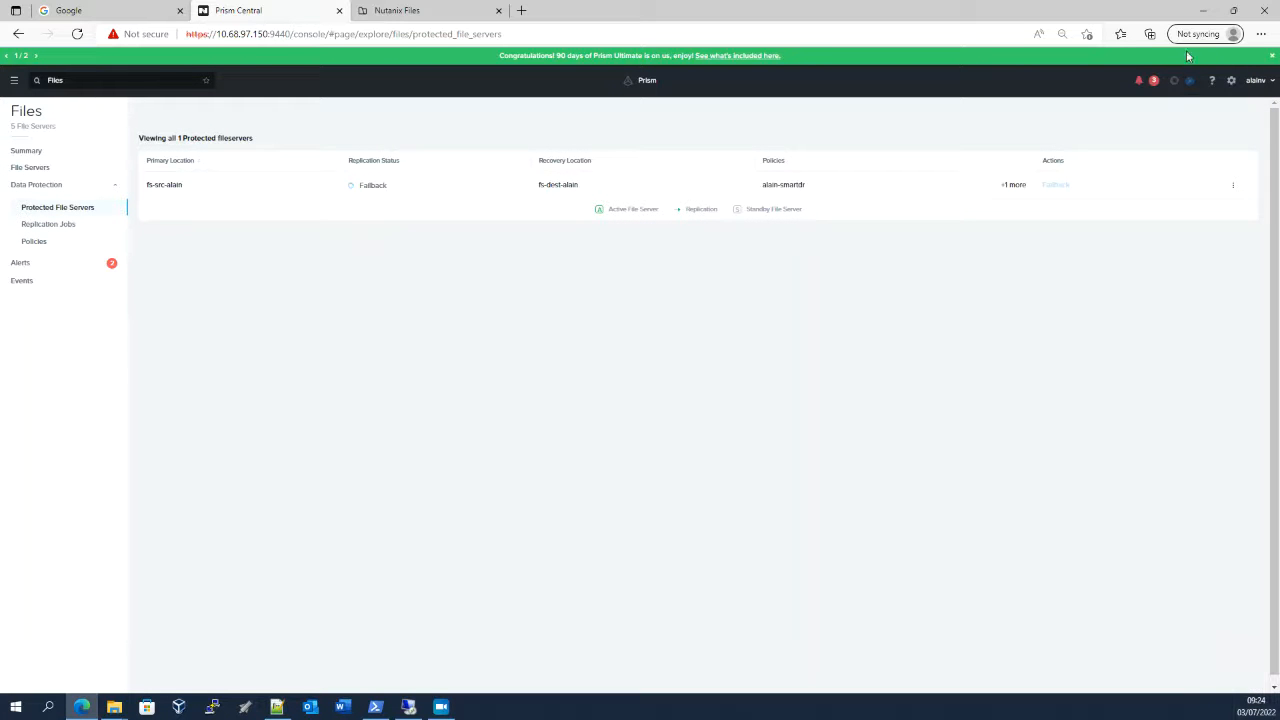
click(1185, 84)
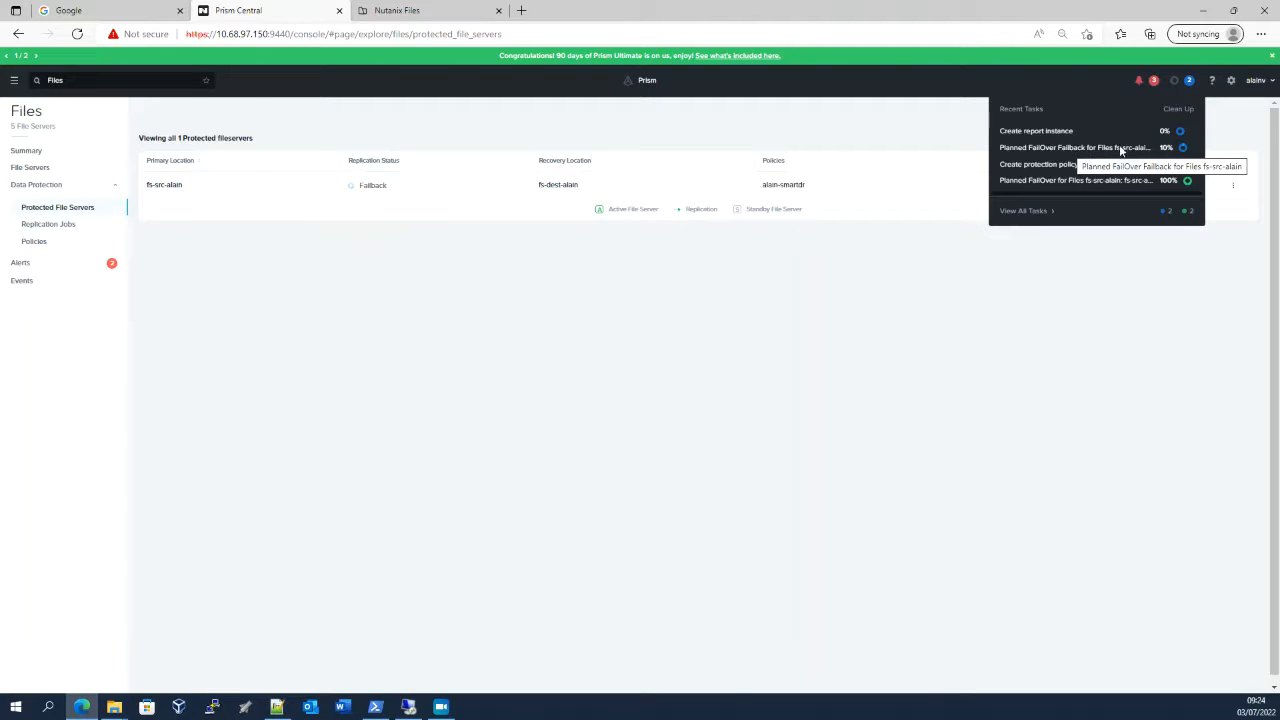
click(1178, 110)
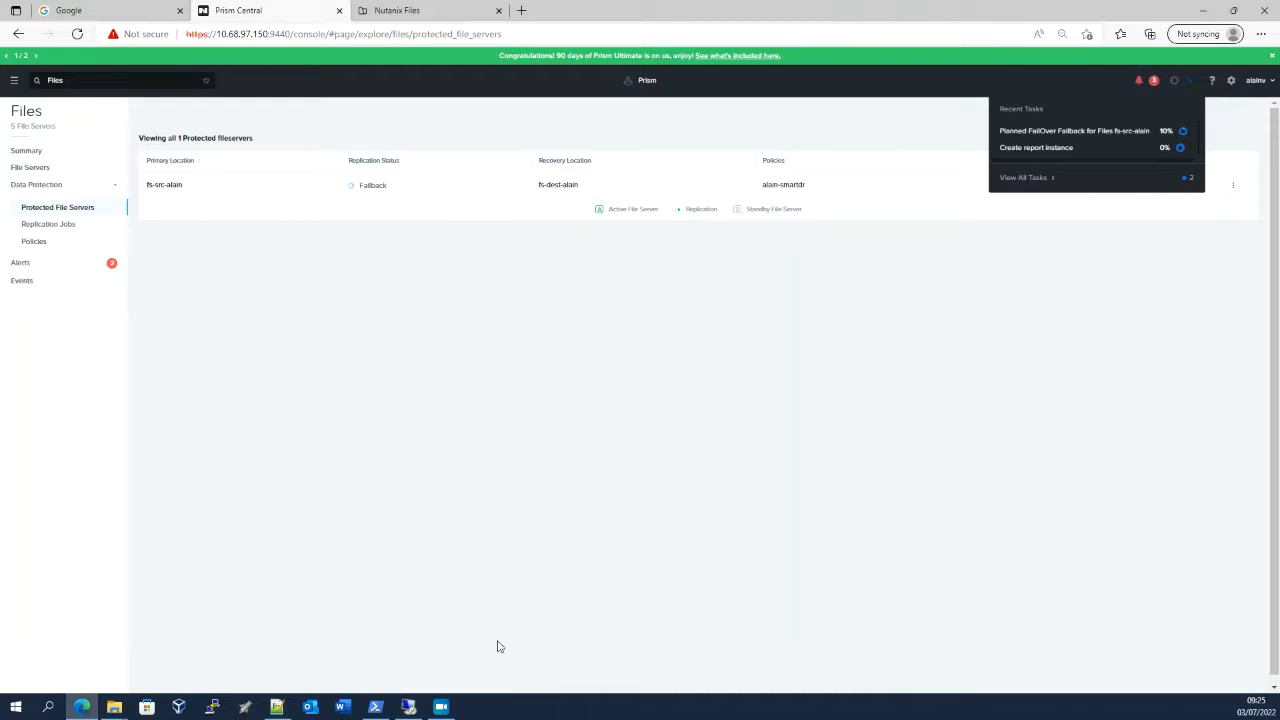
Compare the "to backup" folder on both file servers in File Explorer during the failback, refreshing the source file server's window
click(114, 707)
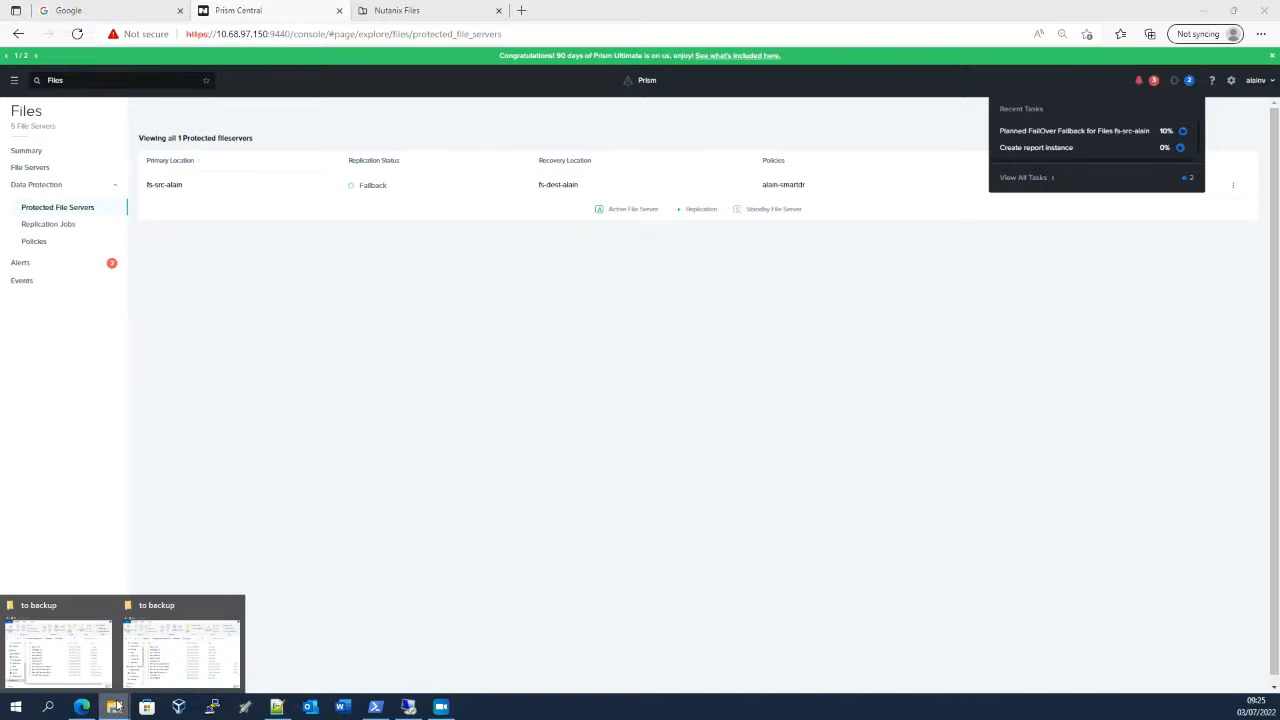
click(82, 677)
mouse_move(114, 707)
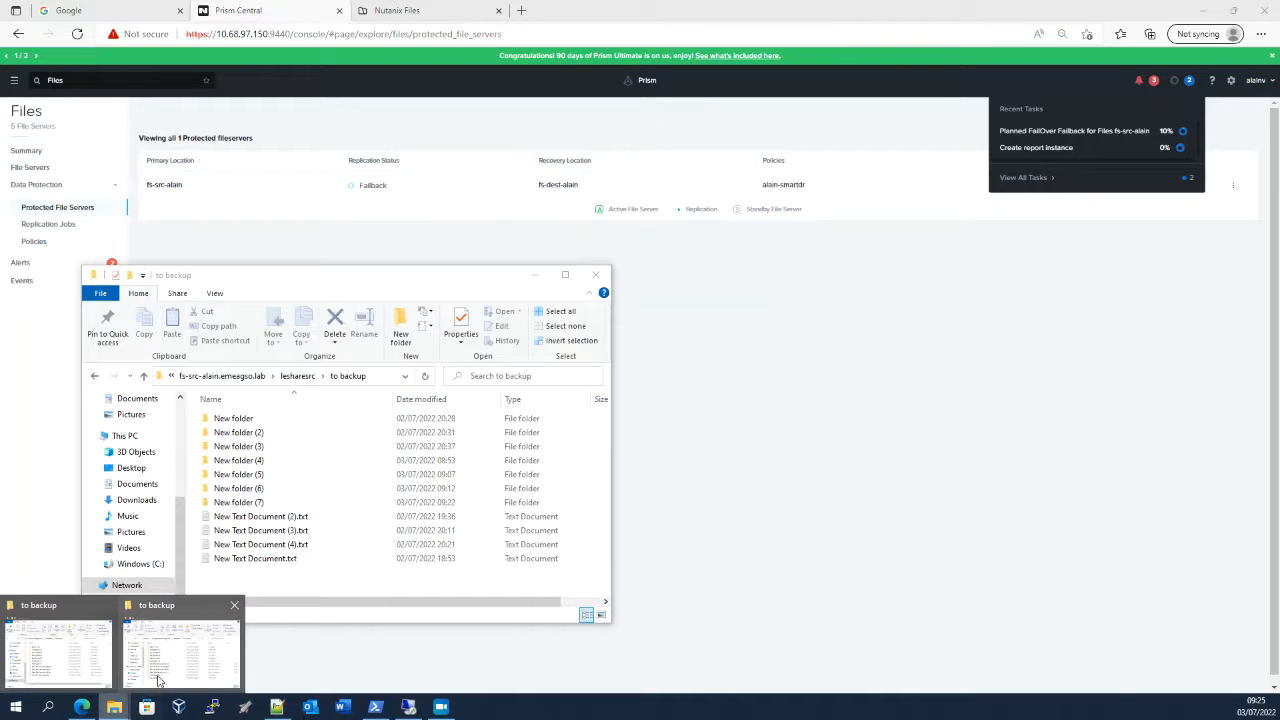
click(181, 650)
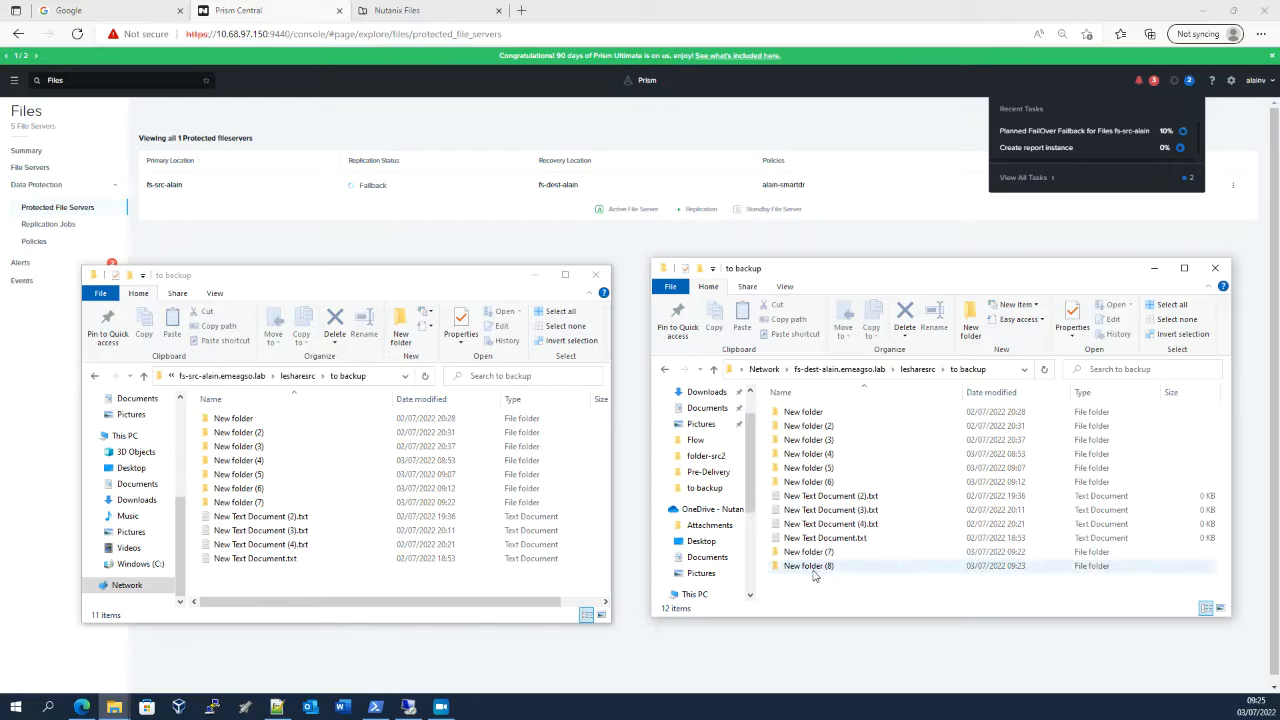
click(425, 376)
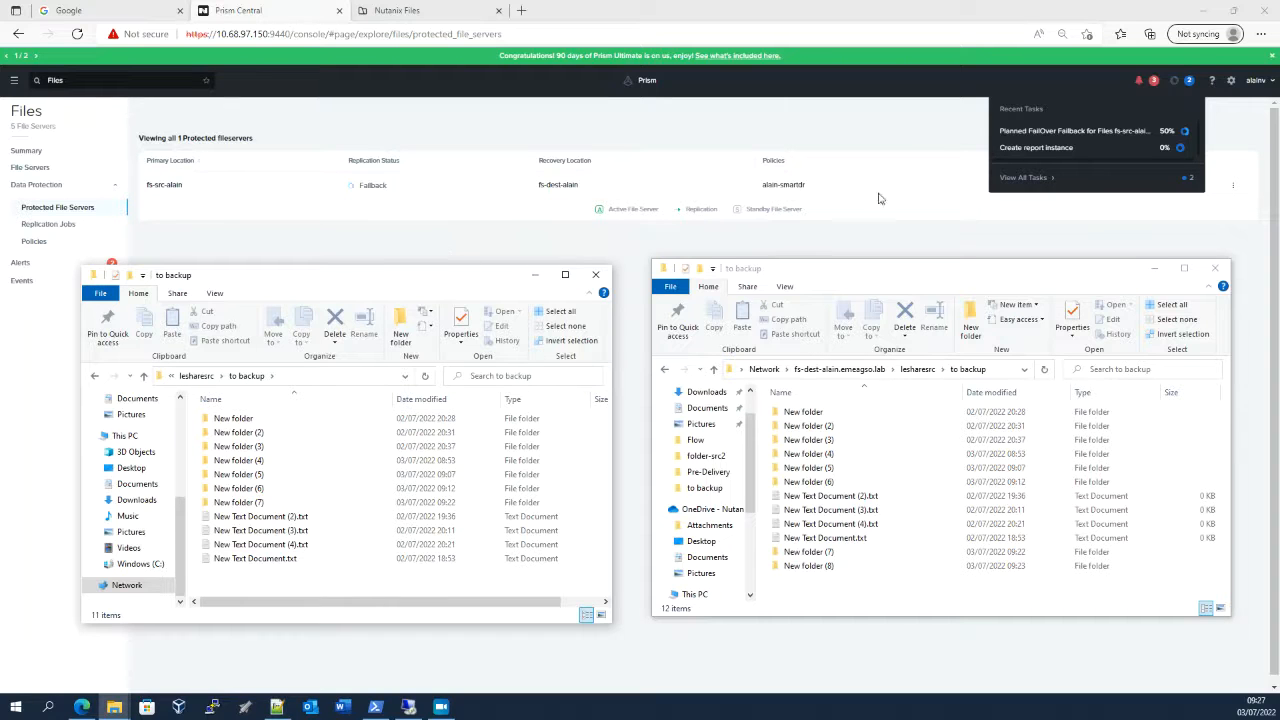
Review the policies, replication jobs, protected file server status and recent tasks in Prism Central while the failback runs
click(36, 243)
click(36, 243)
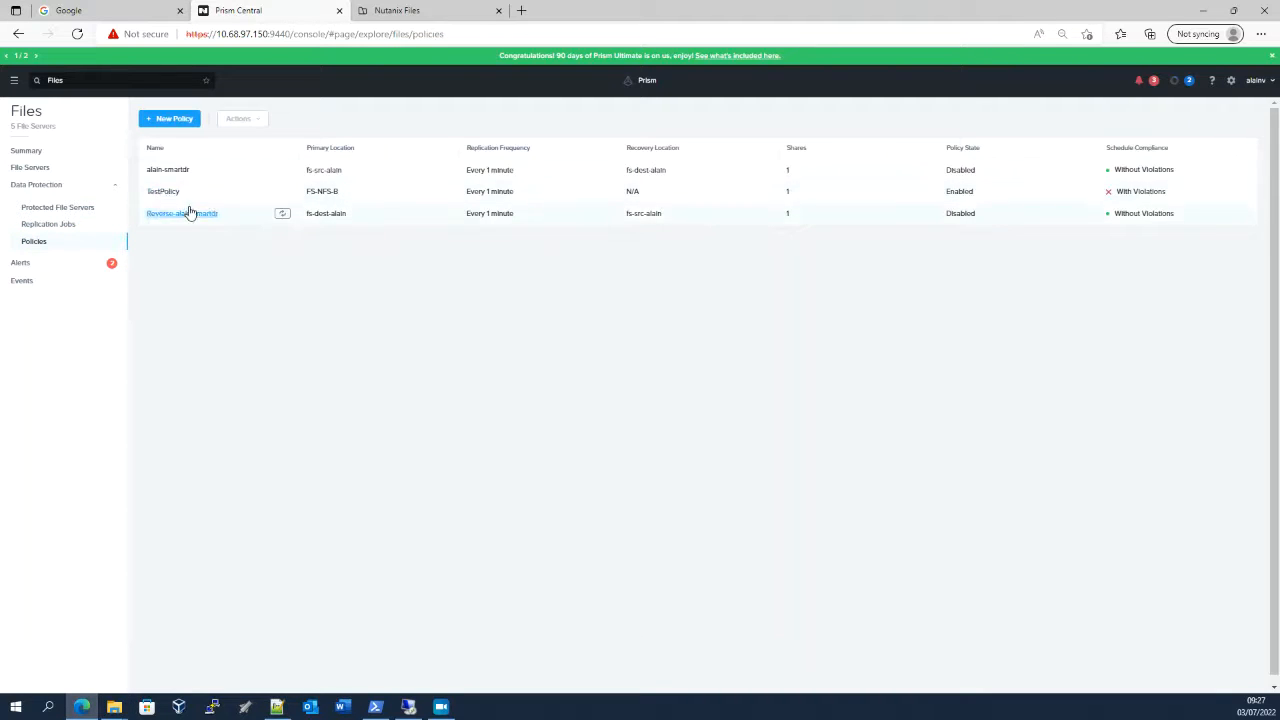
click(52, 226)
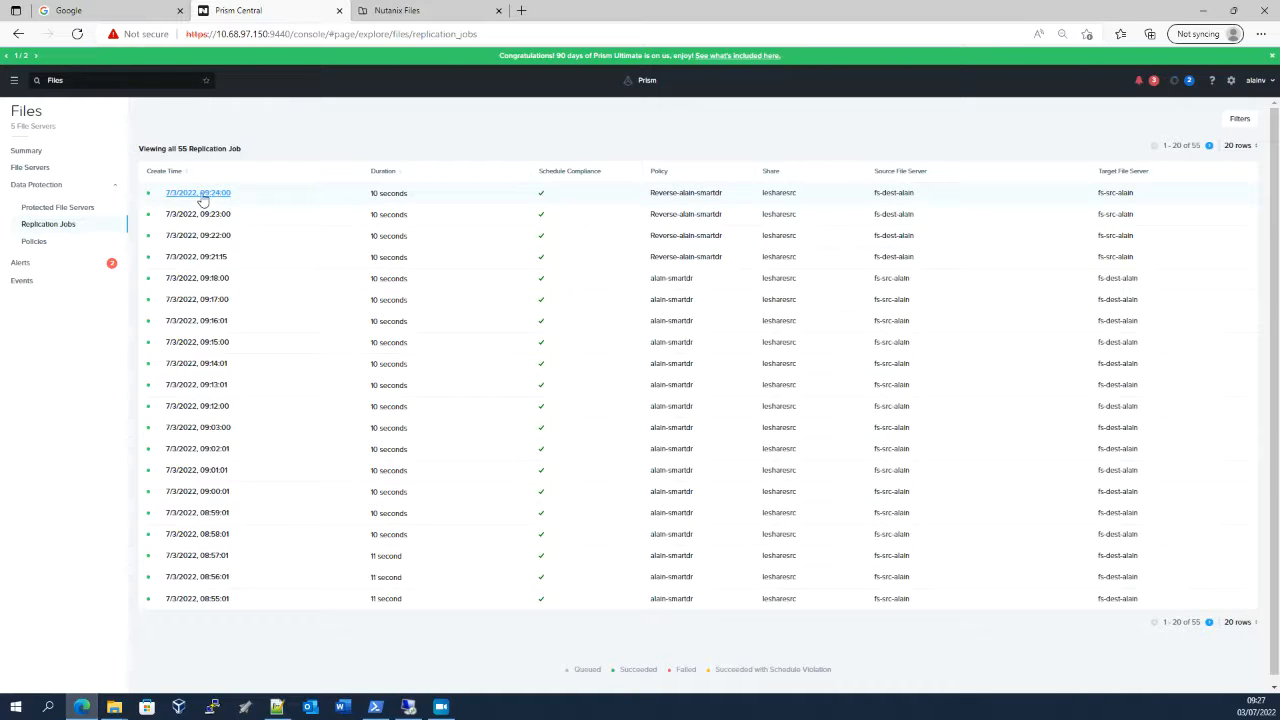
click(57, 208)
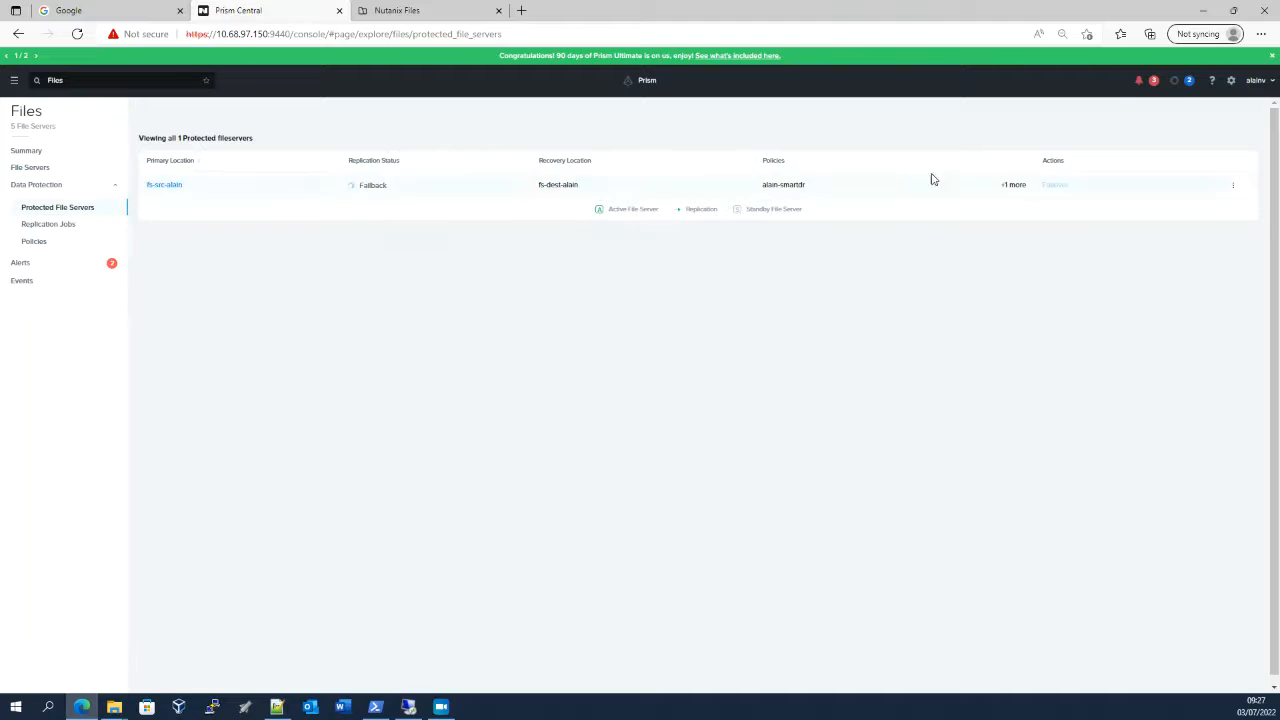
click(1184, 86)
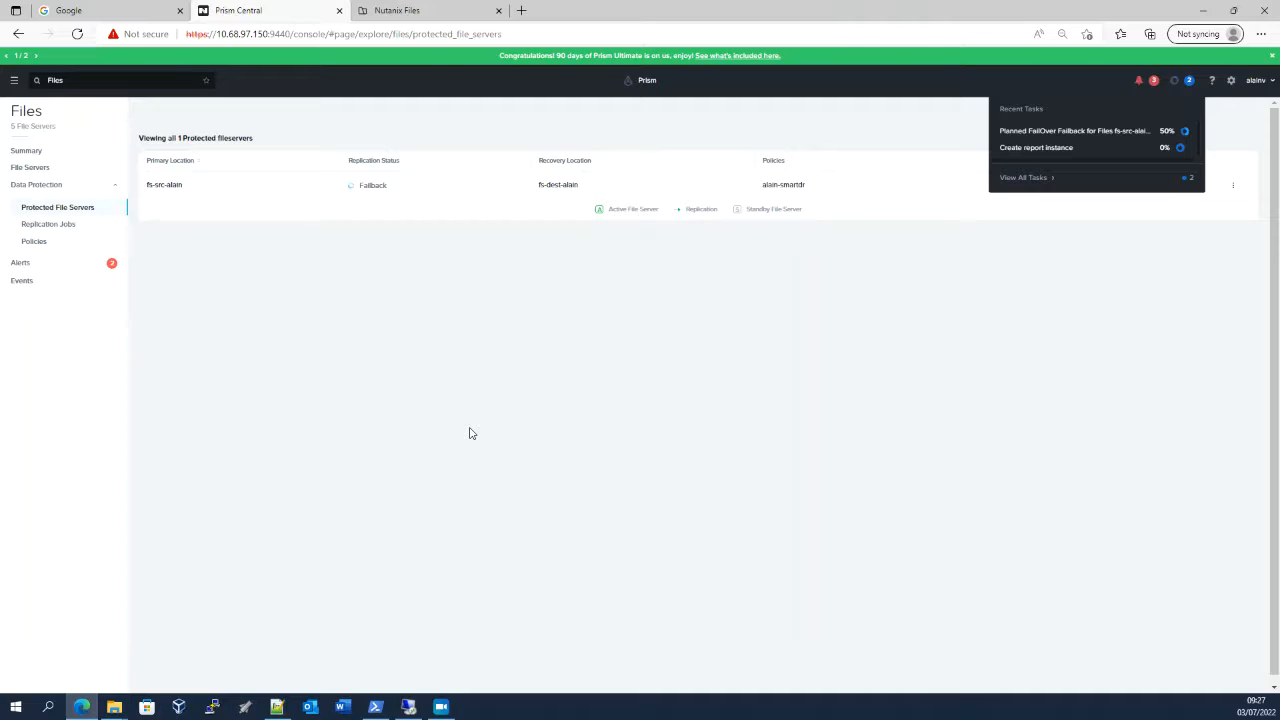
Bring both "to backup" File Explorer windows forward and monitor the progress of the failback task
click(114, 707)
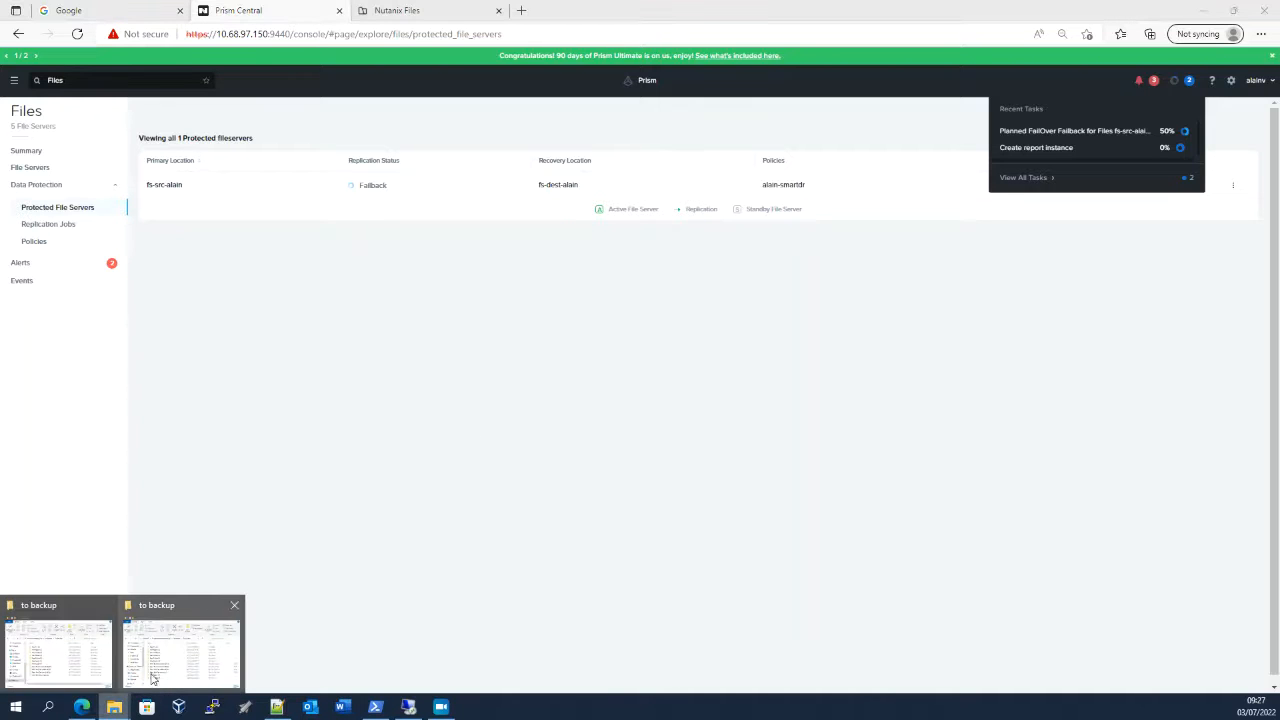
click(153, 679)
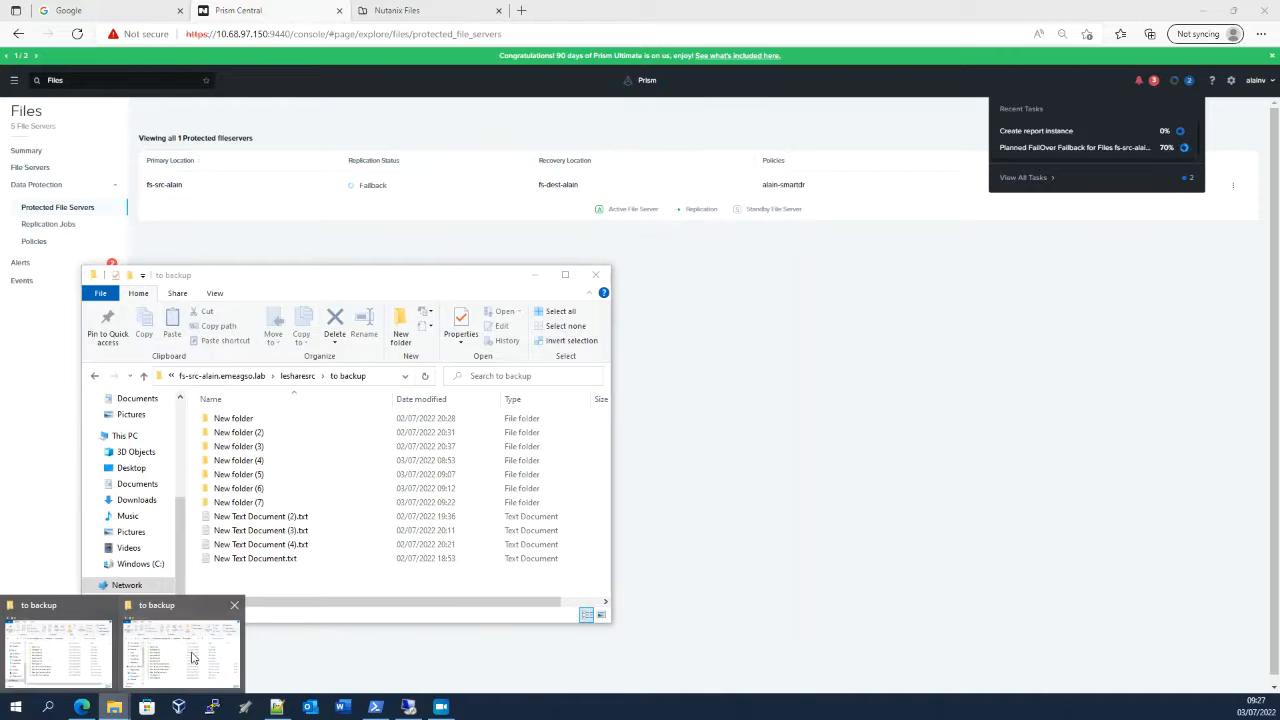
click(193, 657)
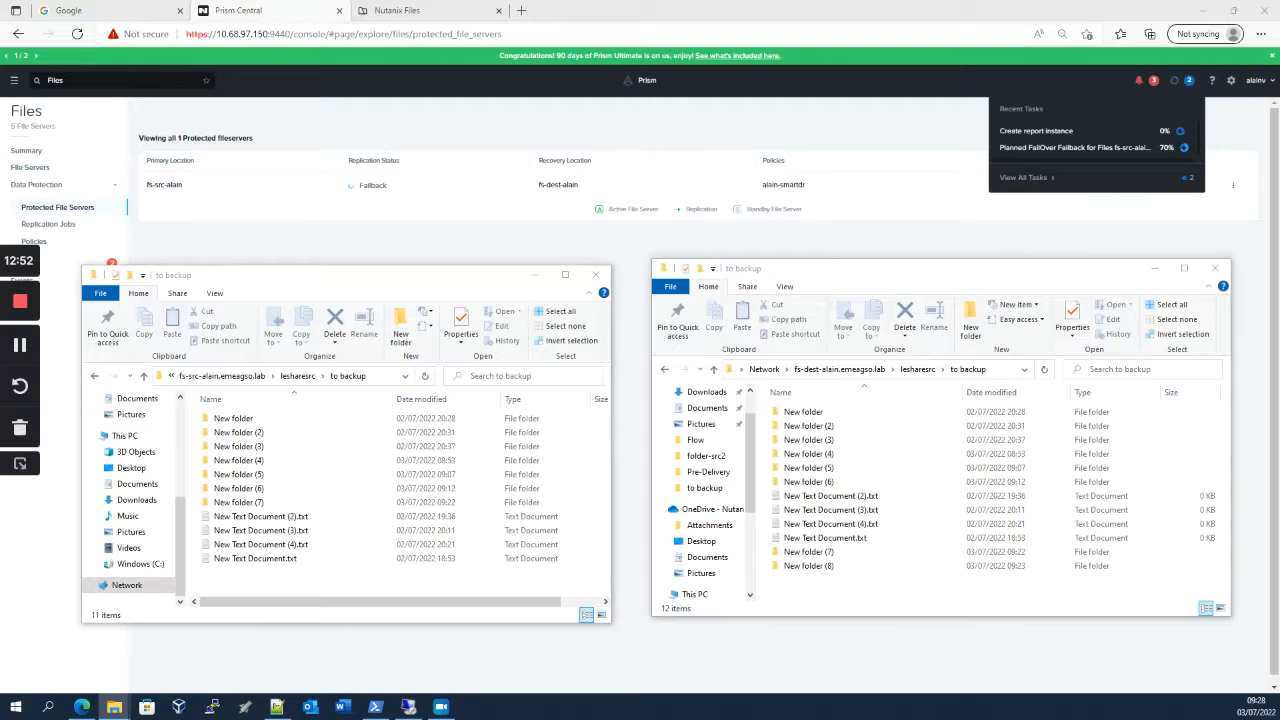
click(18, 468)
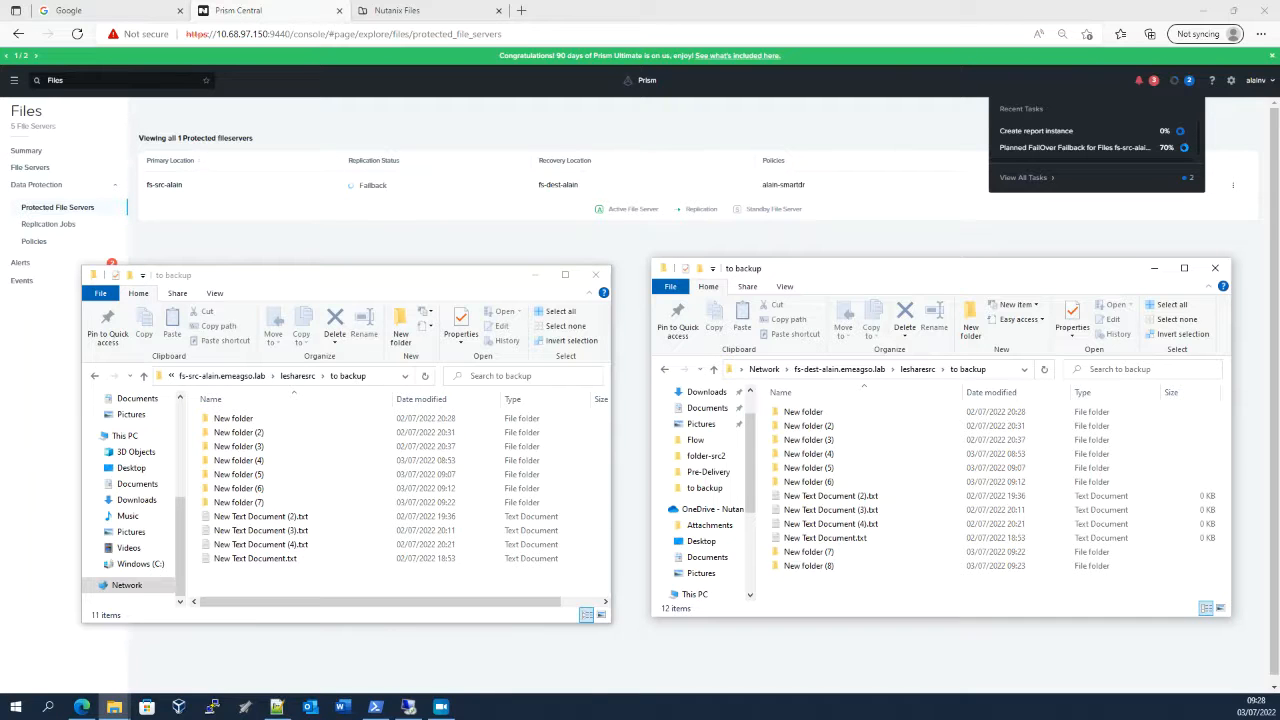
mouse_move(1257, 710)
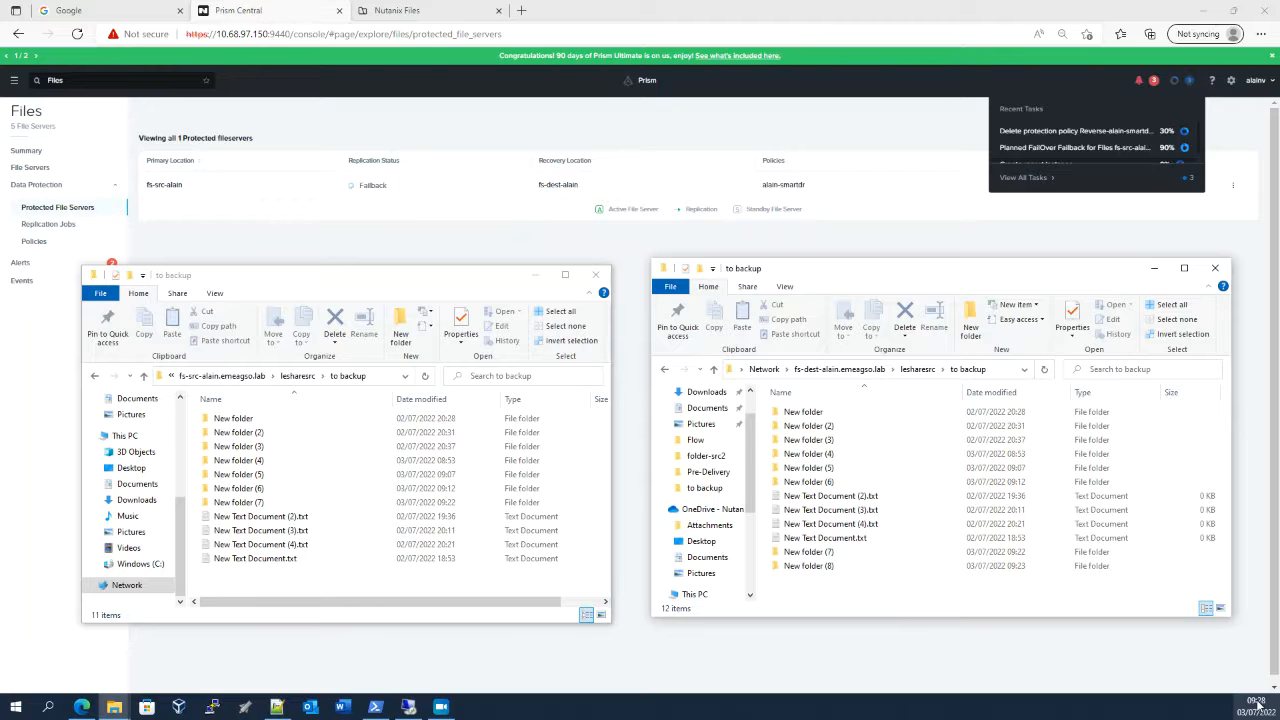
Recheck the replication policies, the protected file server's replication status and the recent tasks in Prism Central
click(40, 246)
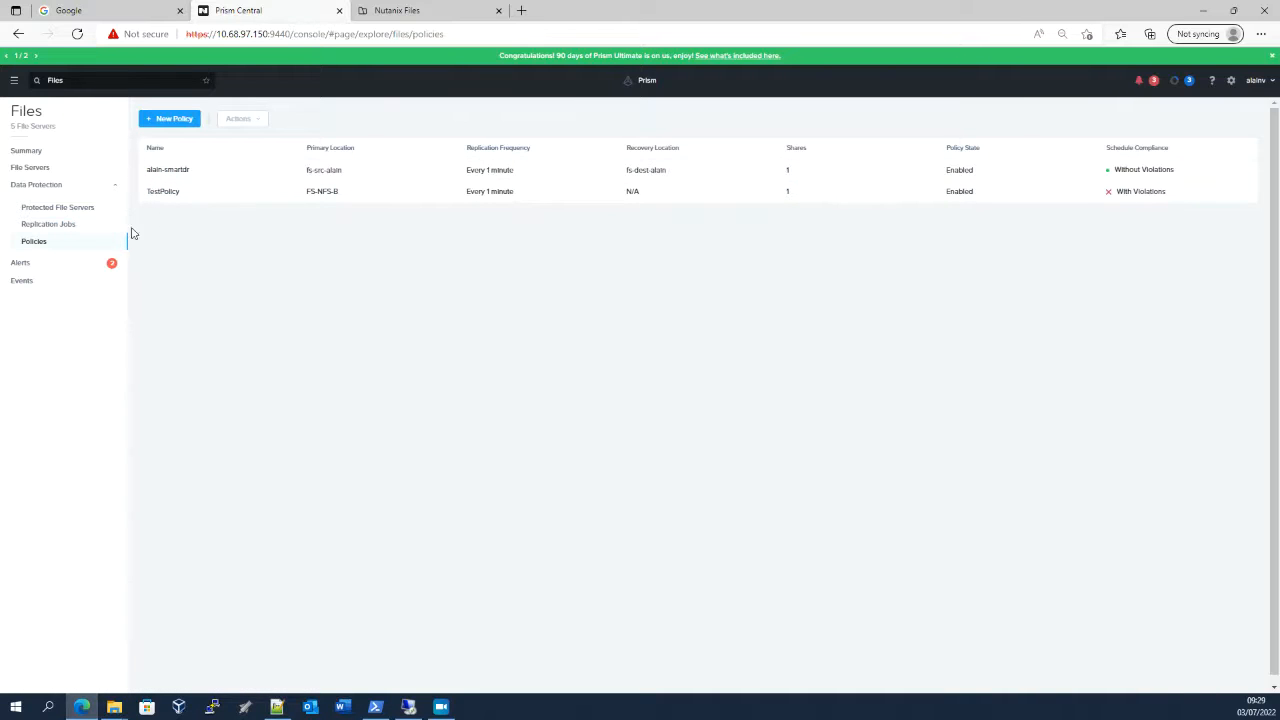
click(58, 208)
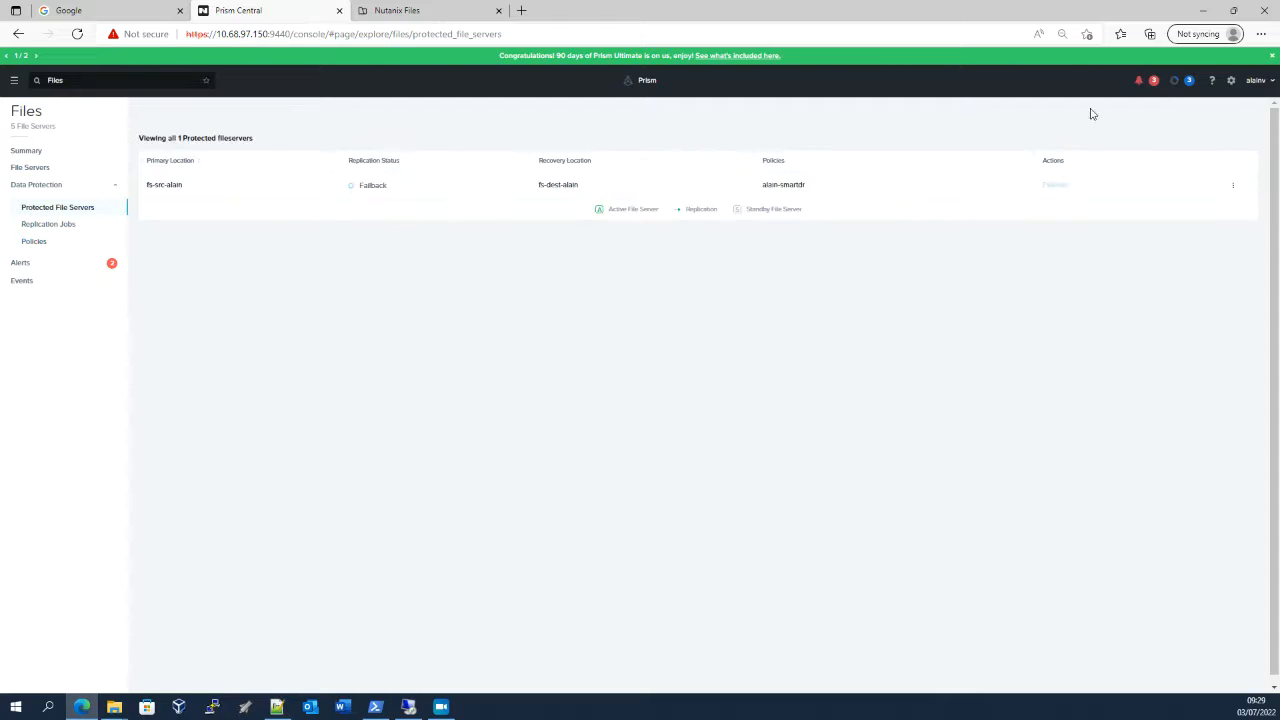
click(1188, 80)
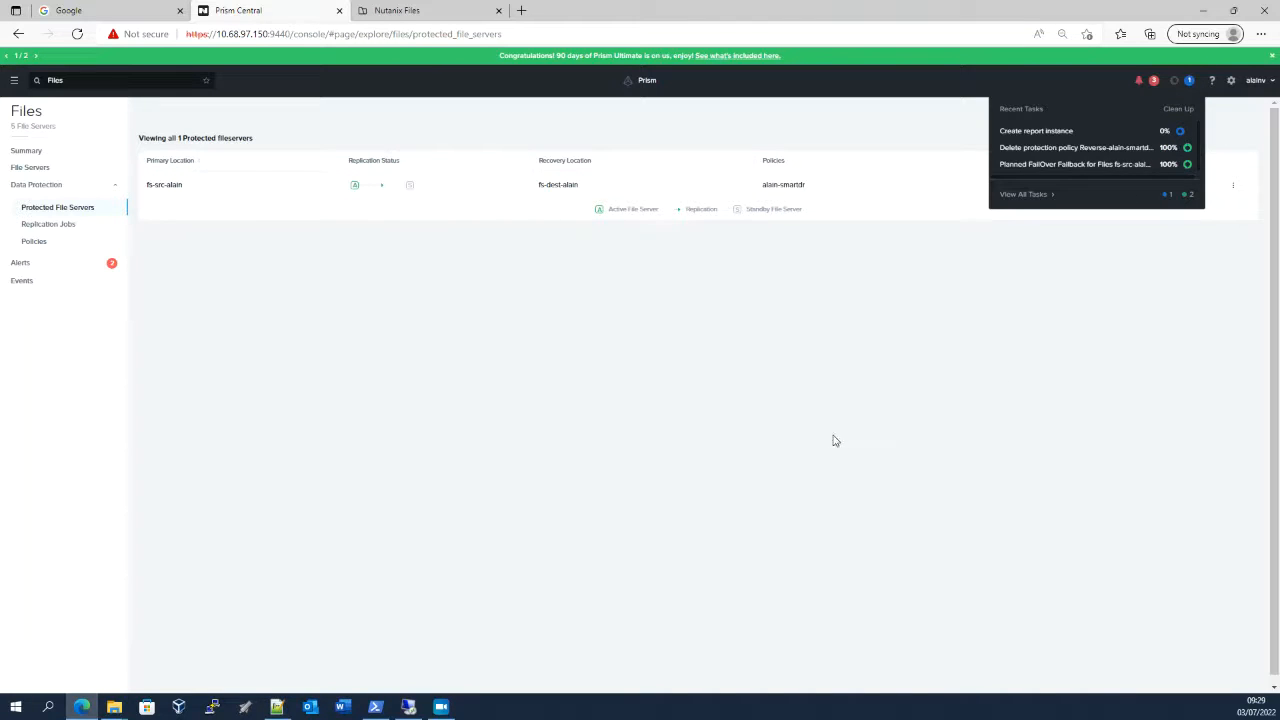
click(836, 440)
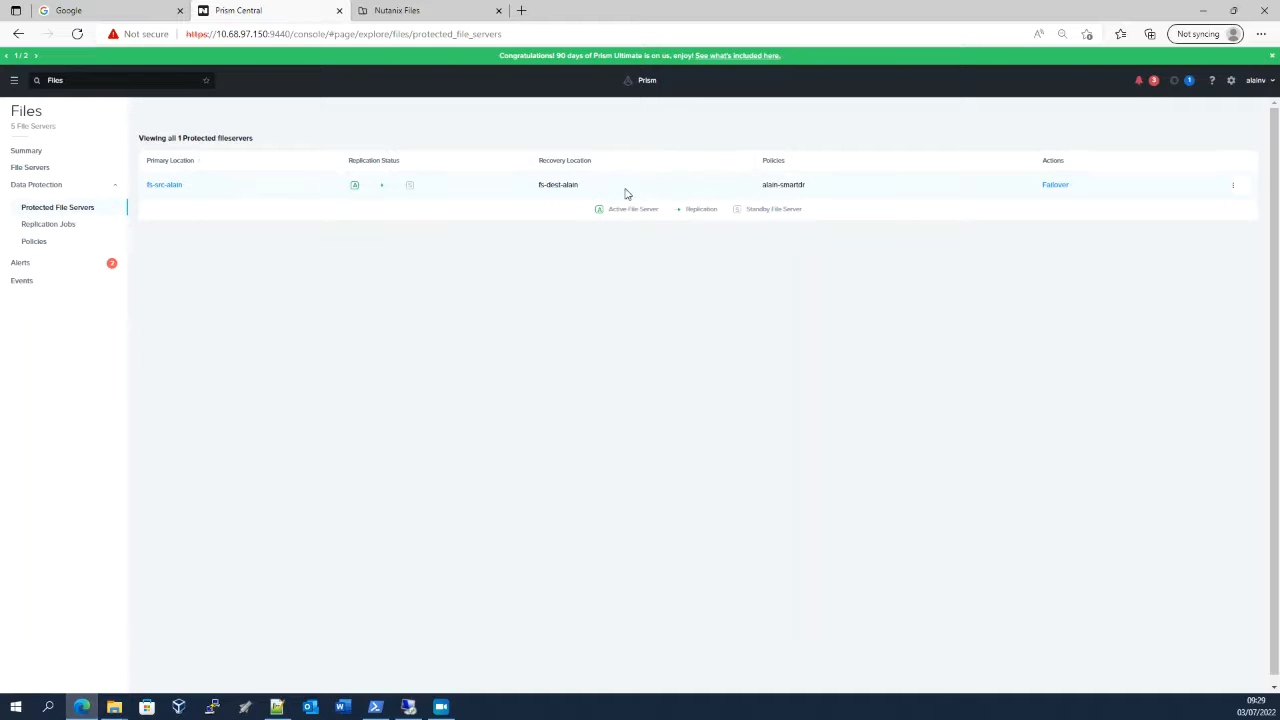
Refresh the source file server's "to backup" window in File Explorer and create a new folder there with the default name
click(118, 707)
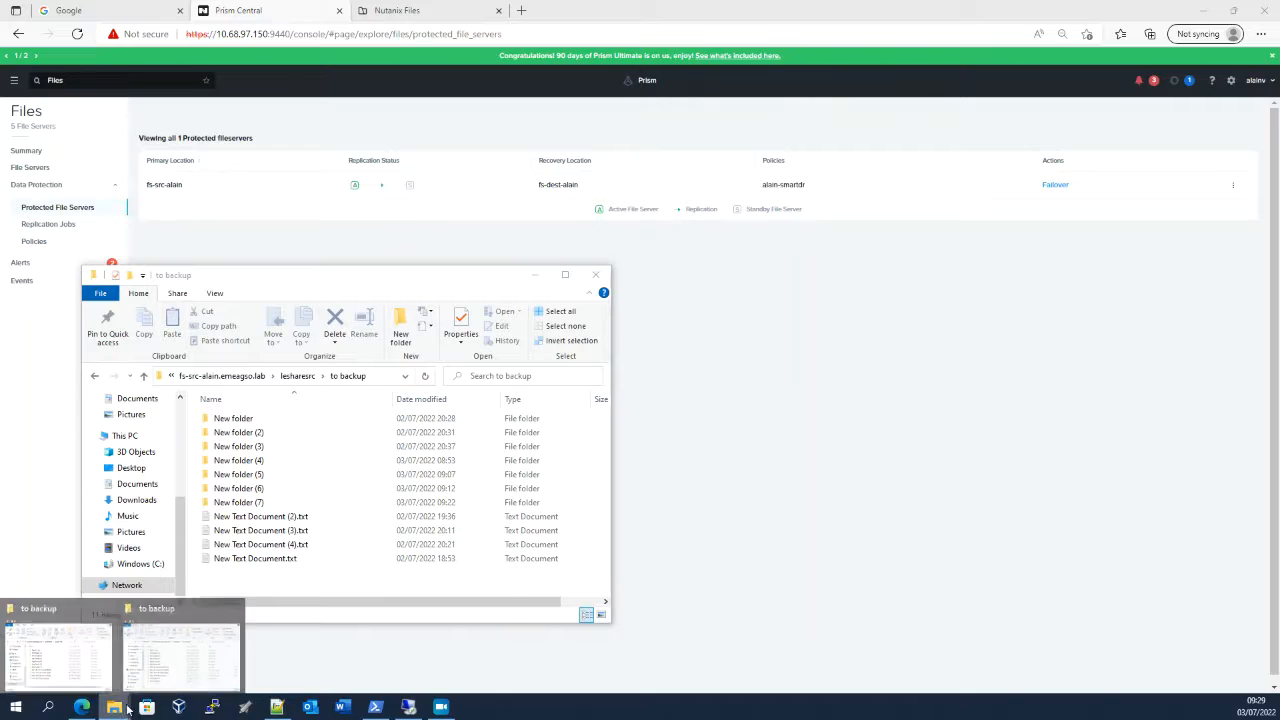
click(206, 666)
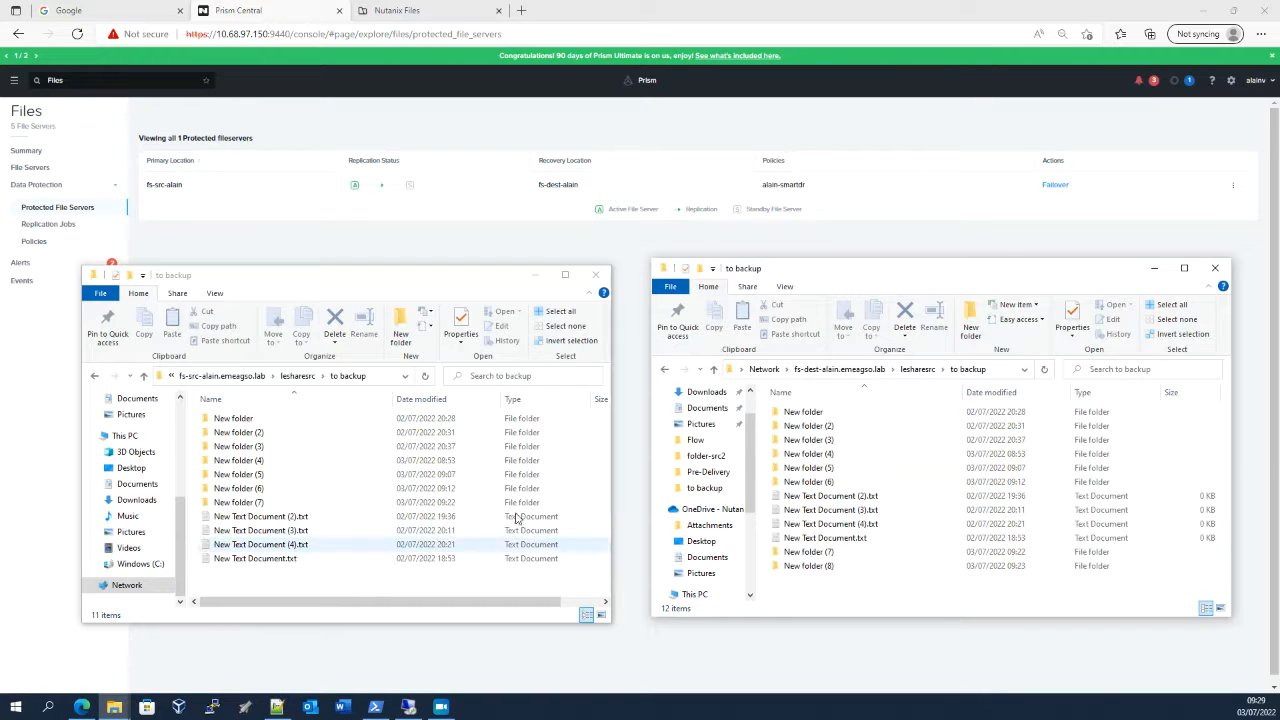
click(425, 376)
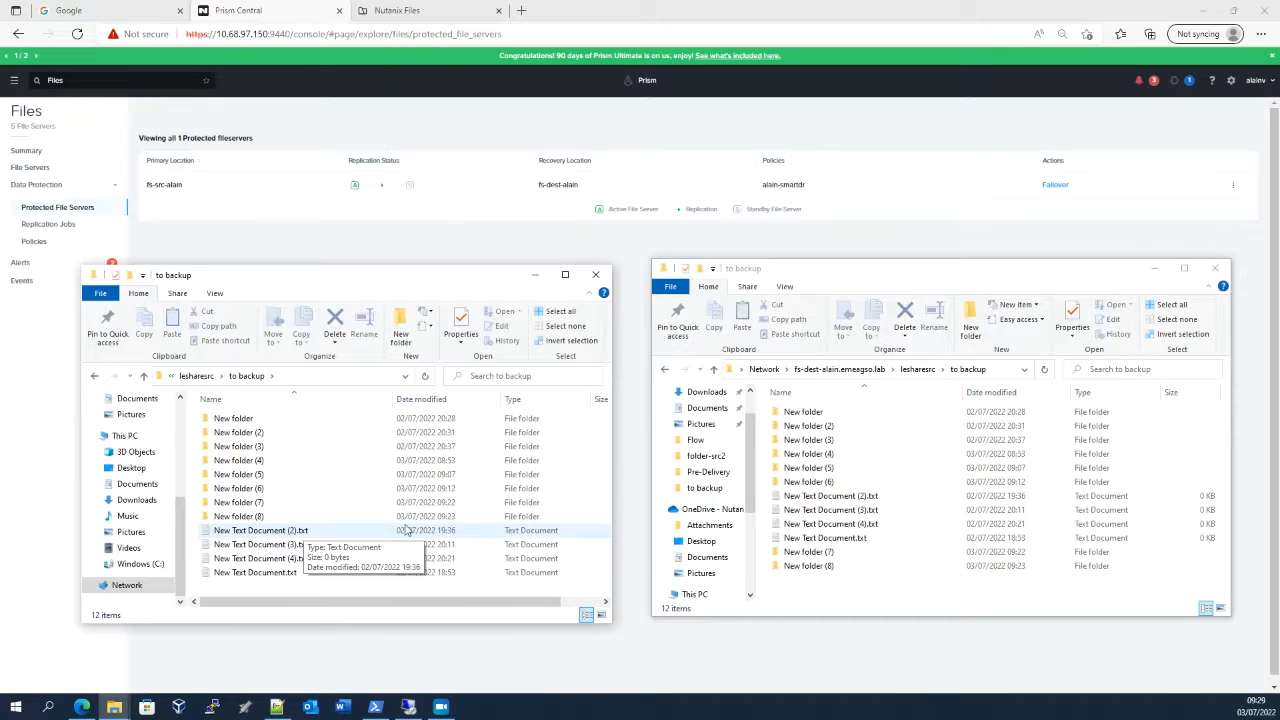
right_click(343, 510)
mouse_move(395, 481)
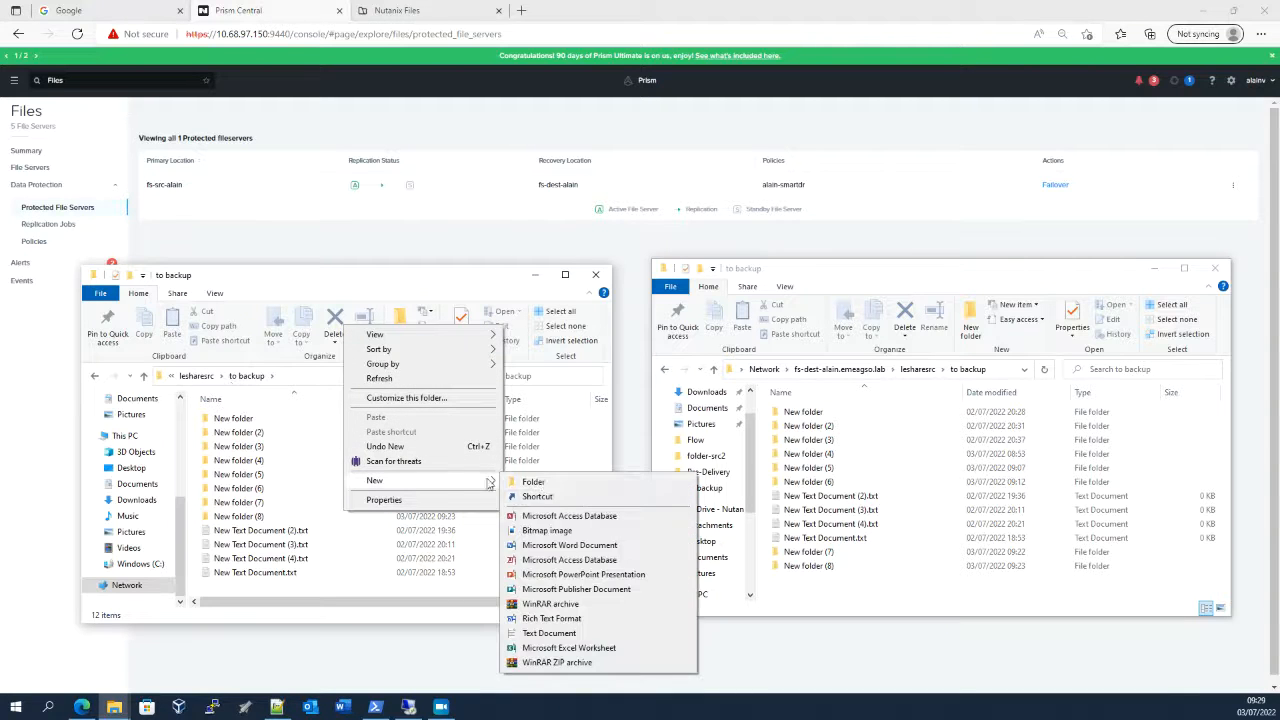
click(545, 484)
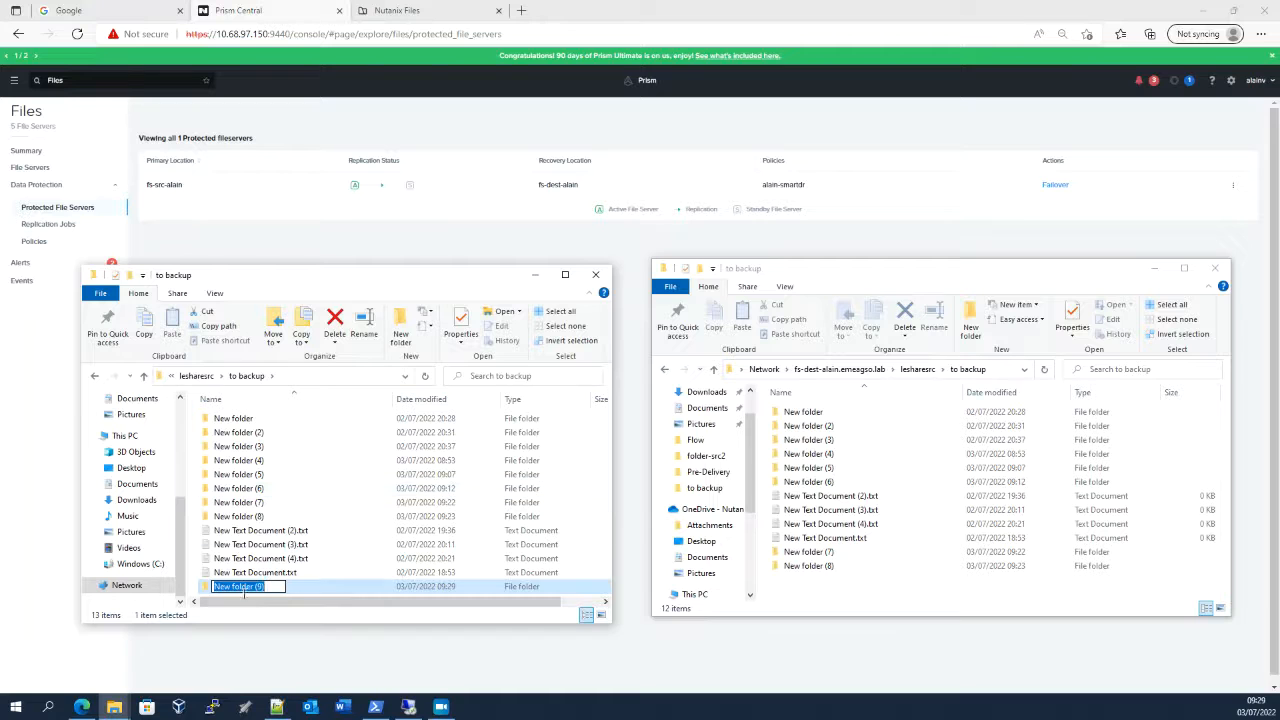
Try to create a new folder in the "to backup" folder on the destination file server
click(935, 547)
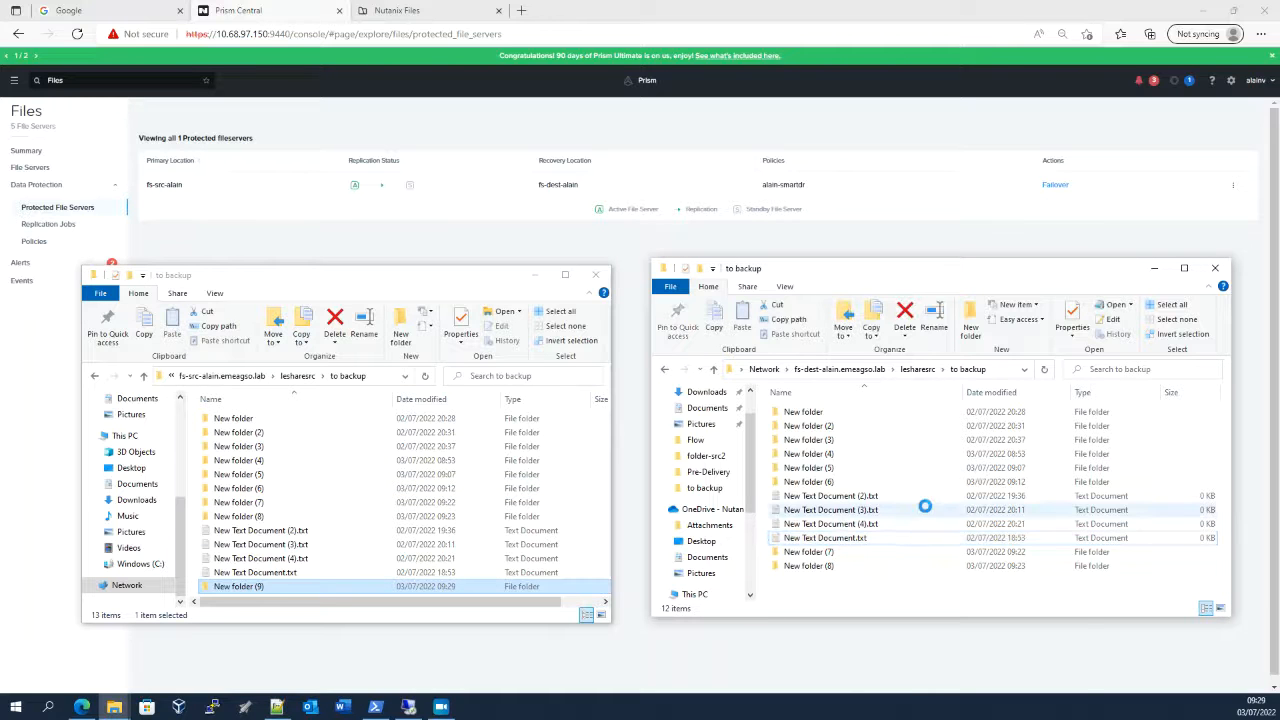
right_click(928, 508)
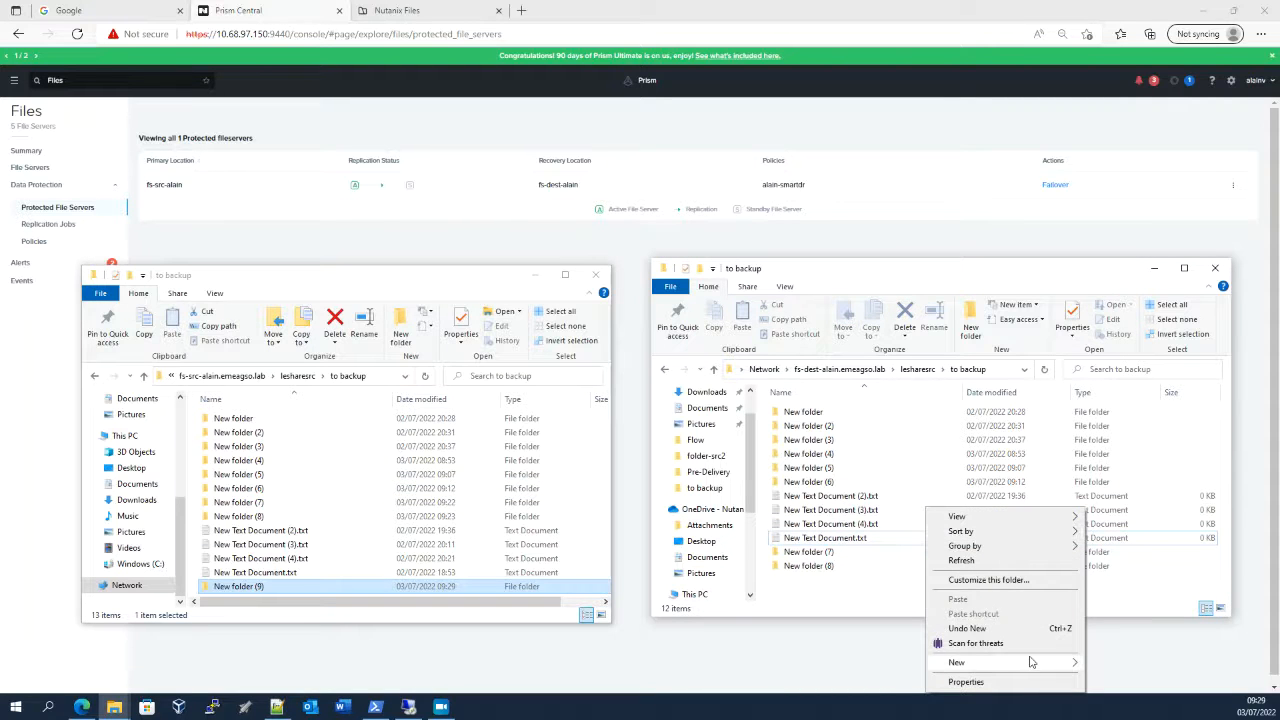
mouse_move(1033, 662)
click(1125, 481)
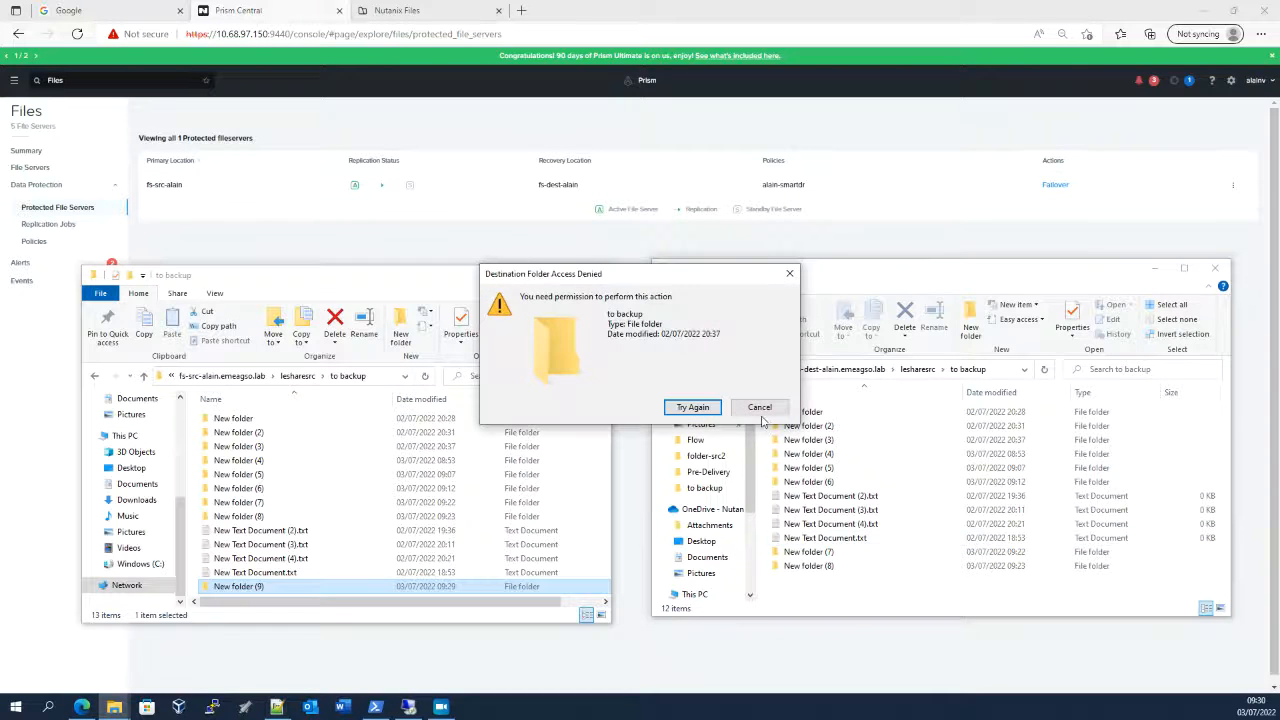
click(761, 406)
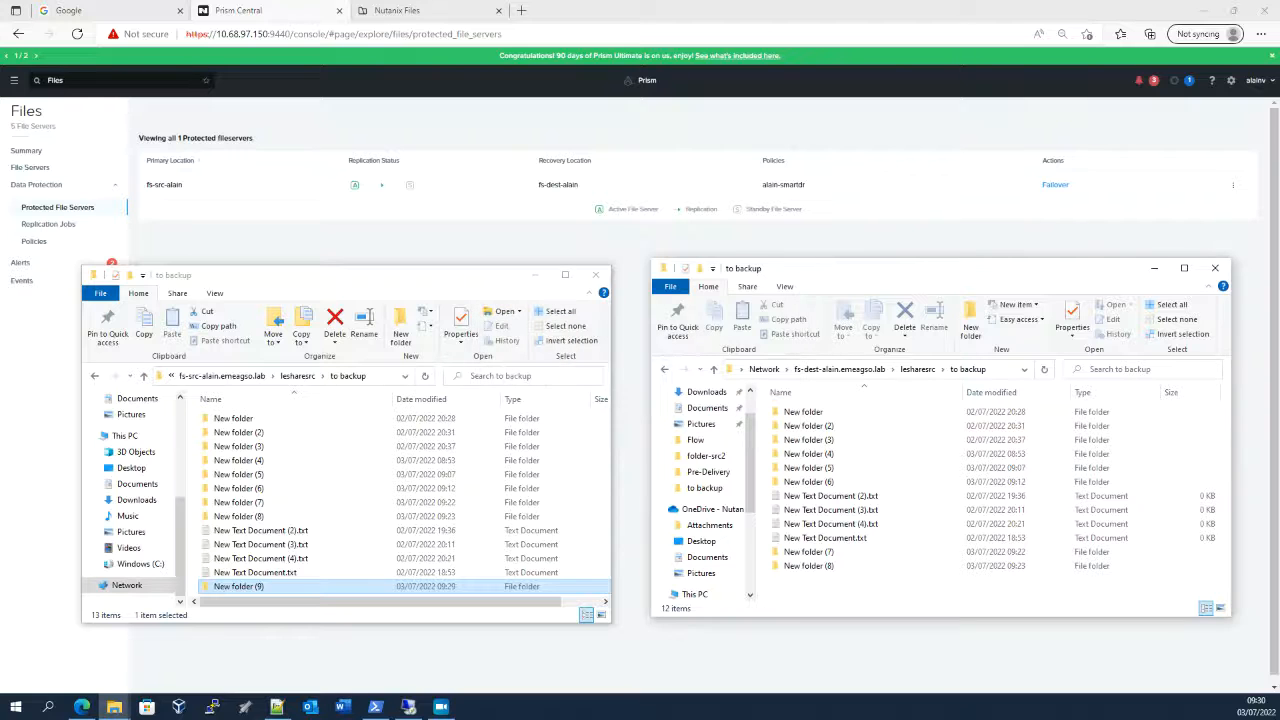